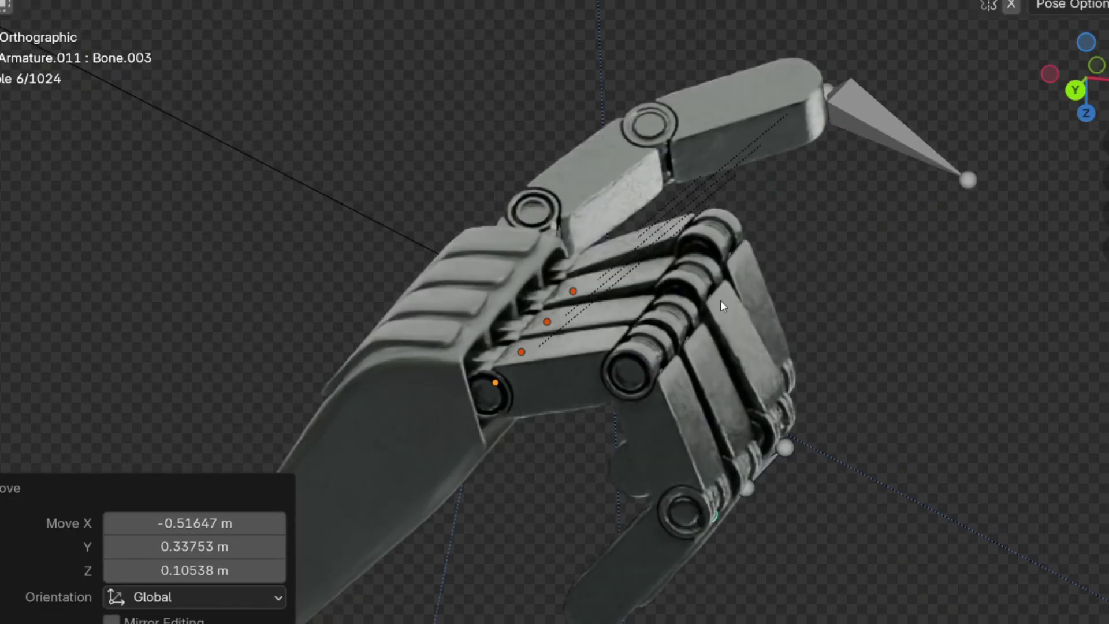
Step: Move the middle finger's control bone to bend the finger, and hide the viewport overlays to view the pose
middle_drag(720, 299, 573, 233)
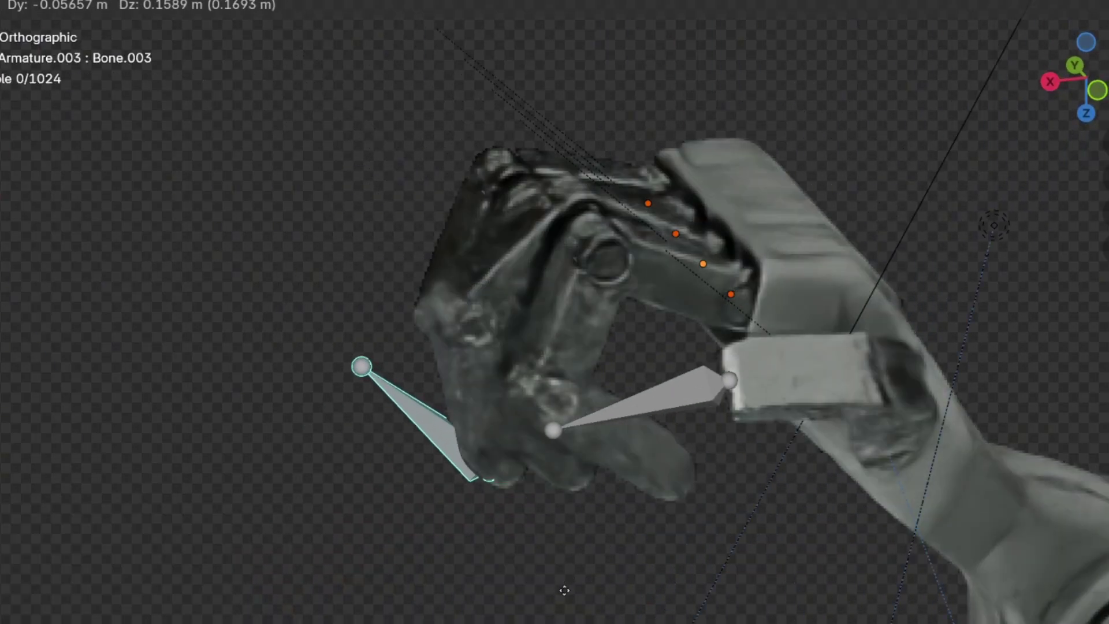
click(633, 448)
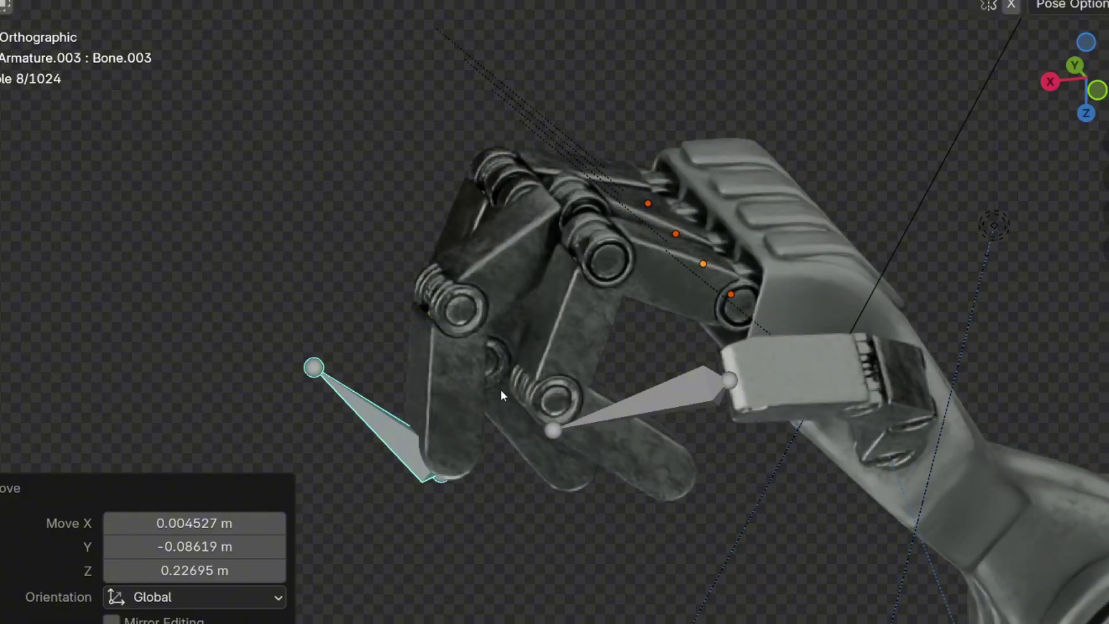
key(shift+alt+z)
middle_drag(705, 261, 650, 296)
scroll(727, 275, down, 3)
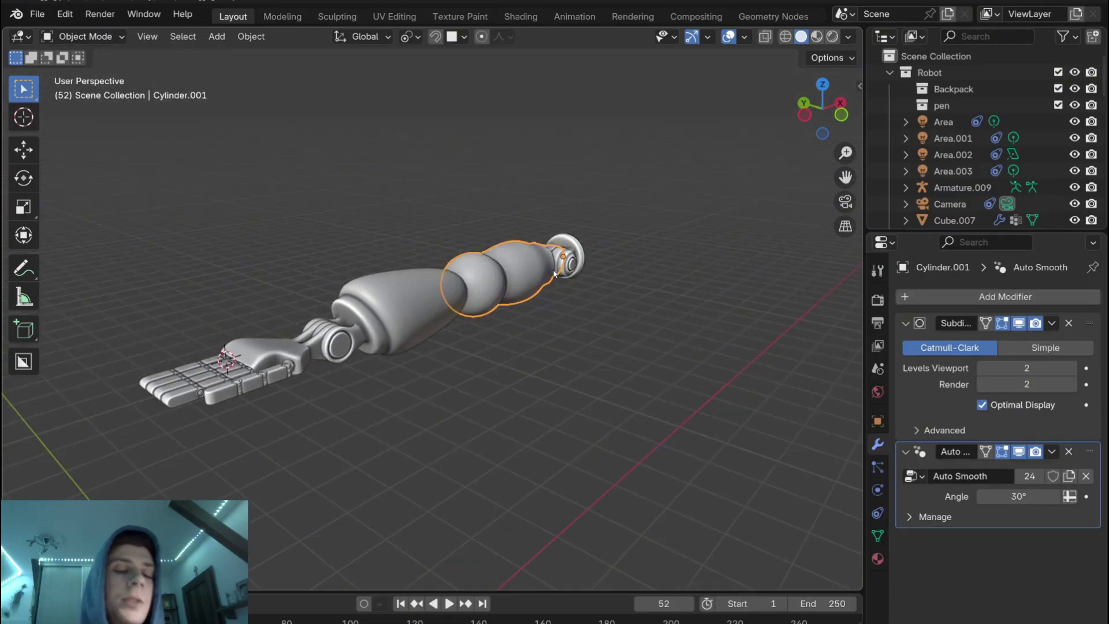
Step: Examine how the robot arm is divided into forearm, upper arm and shoulder objects from several angles, including the front
middle_drag(554, 274, 430, 277)
click(430, 277)
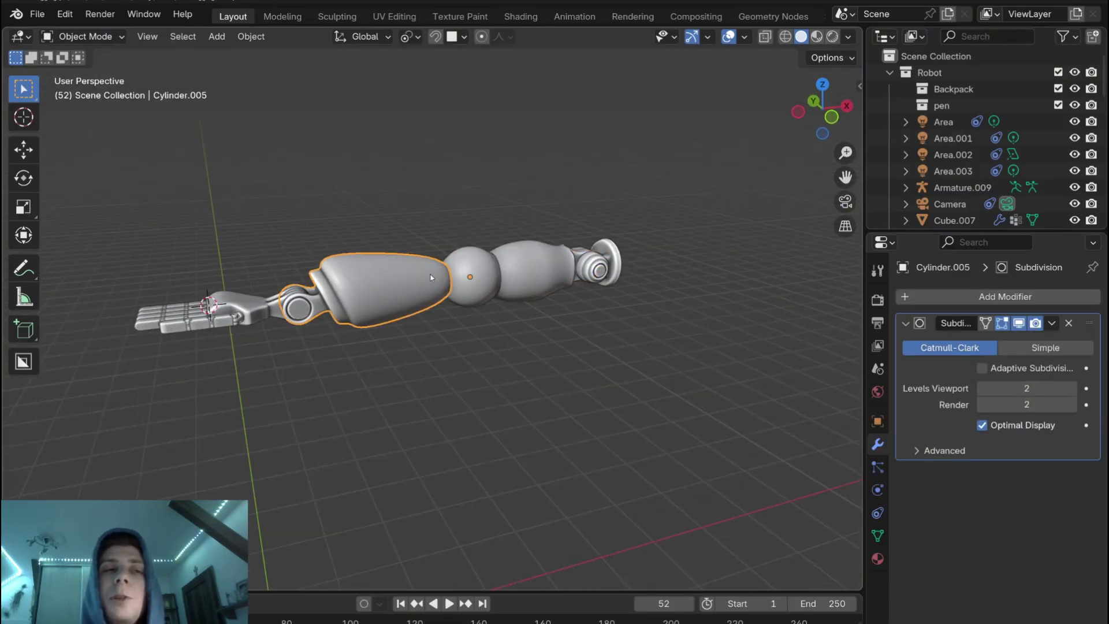
click(604, 279)
middle_drag(603, 280, 459, 350)
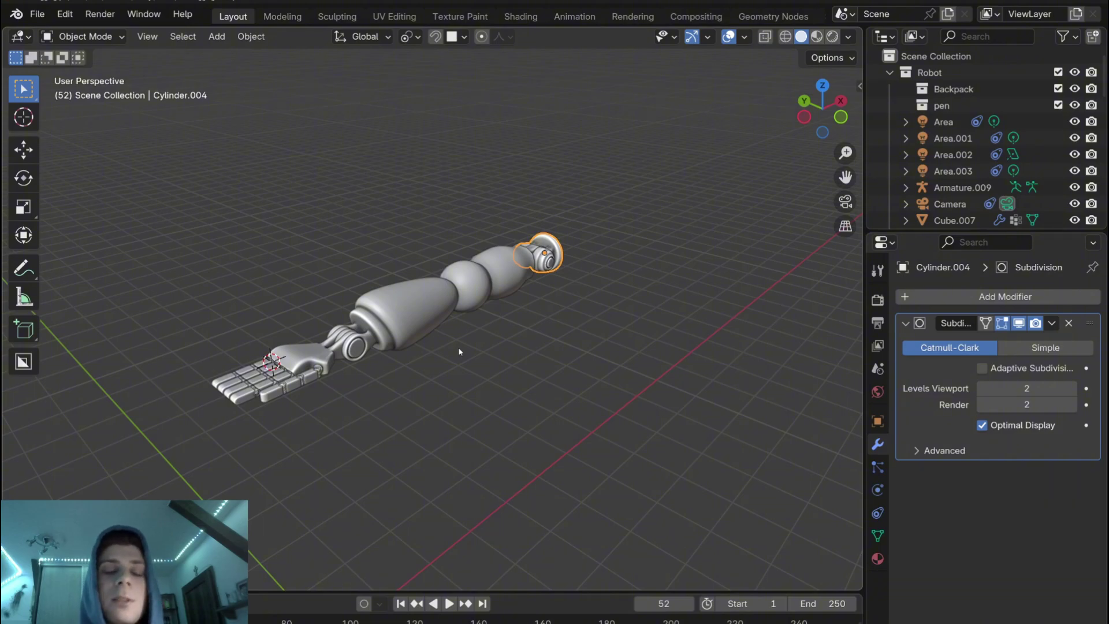
middle_drag(459, 351, 414, 349)
click(539, 281)
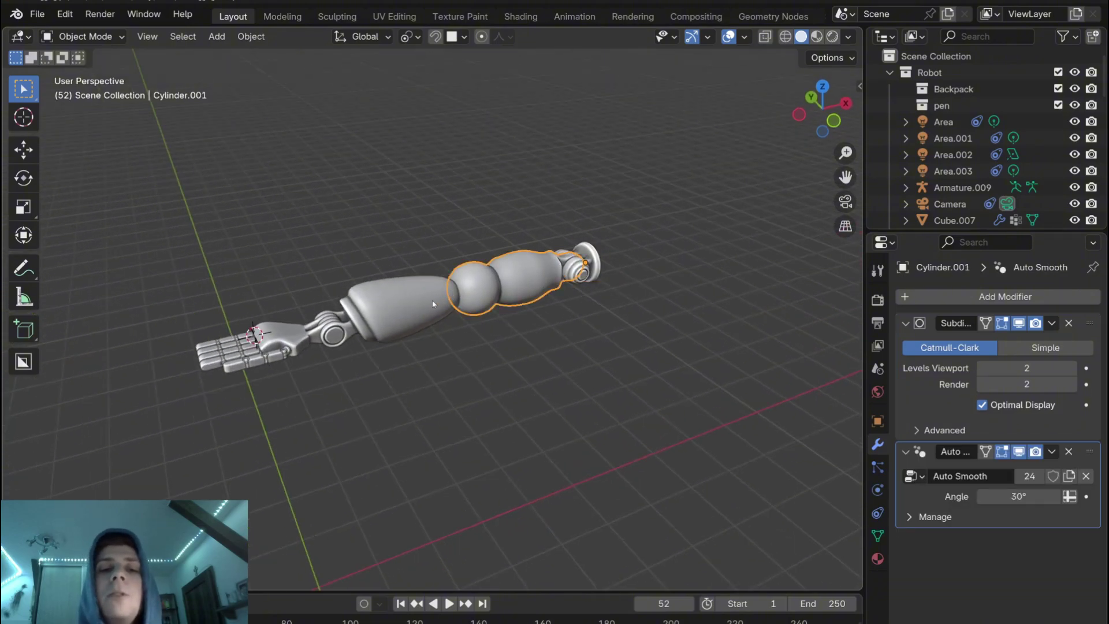
middle_drag(514, 300, 499, 261)
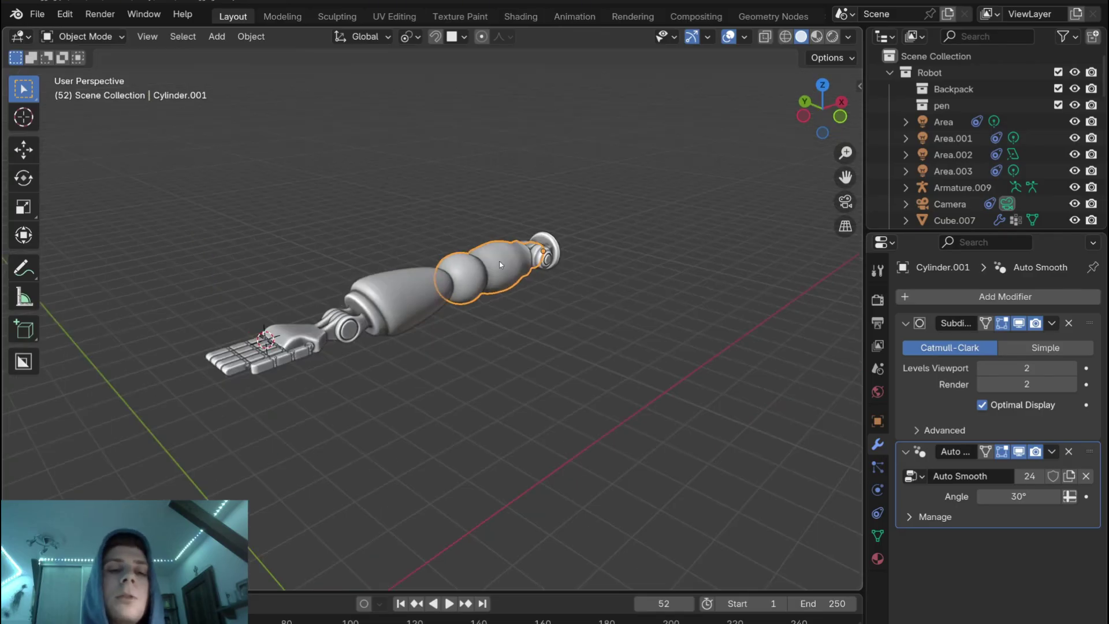
middle_drag(583, 243, 504, 309)
scroll(504, 309, up, 2)
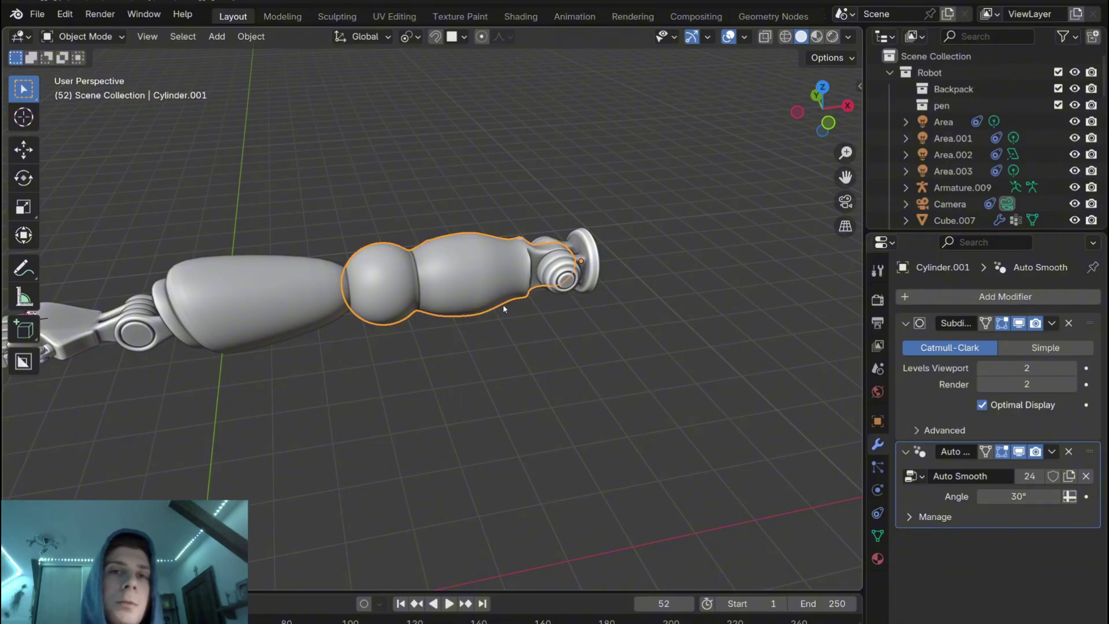
scroll(504, 304, down, 5)
scroll(433, 384, up, 3)
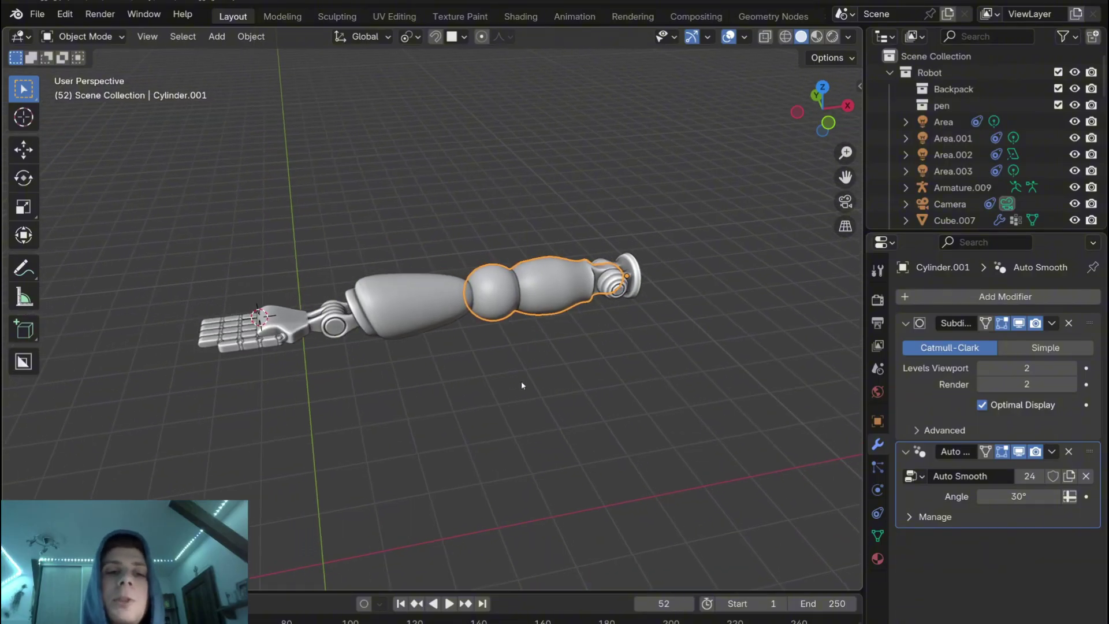
key(KP_1)
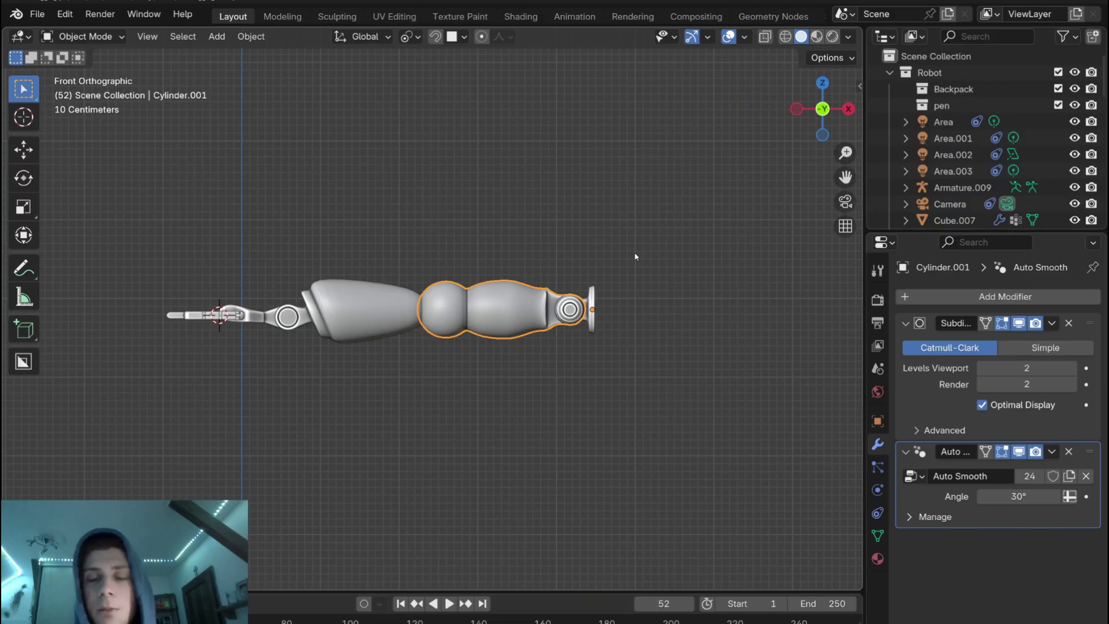
scroll(635, 257, up, 2)
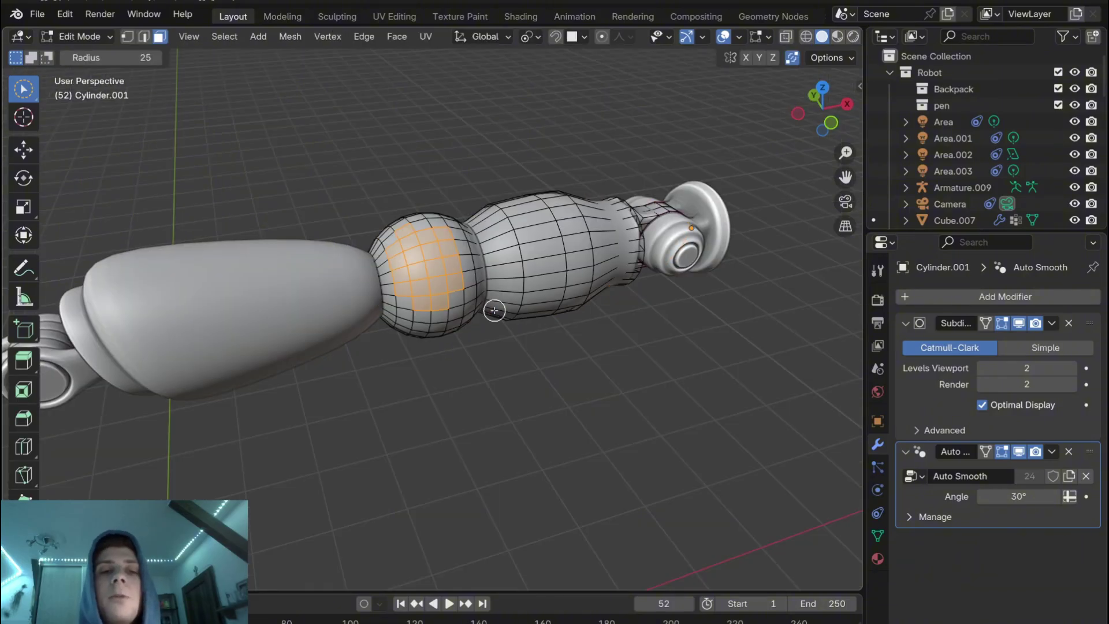
Step: Examine the mesh wireframes of the upper arm and forearm objects in Edit Mode
scroll(477, 292, up, 2)
mouse_move(436, 251)
middle_down()
mouse_move(411, 253)
mouse_move(433, 252)
middle_up()
key(Tab)
shift+middle_drag(306, 293, 463, 256)
click(370, 261)
key(Tab)
scroll(592, 247, down, 2)
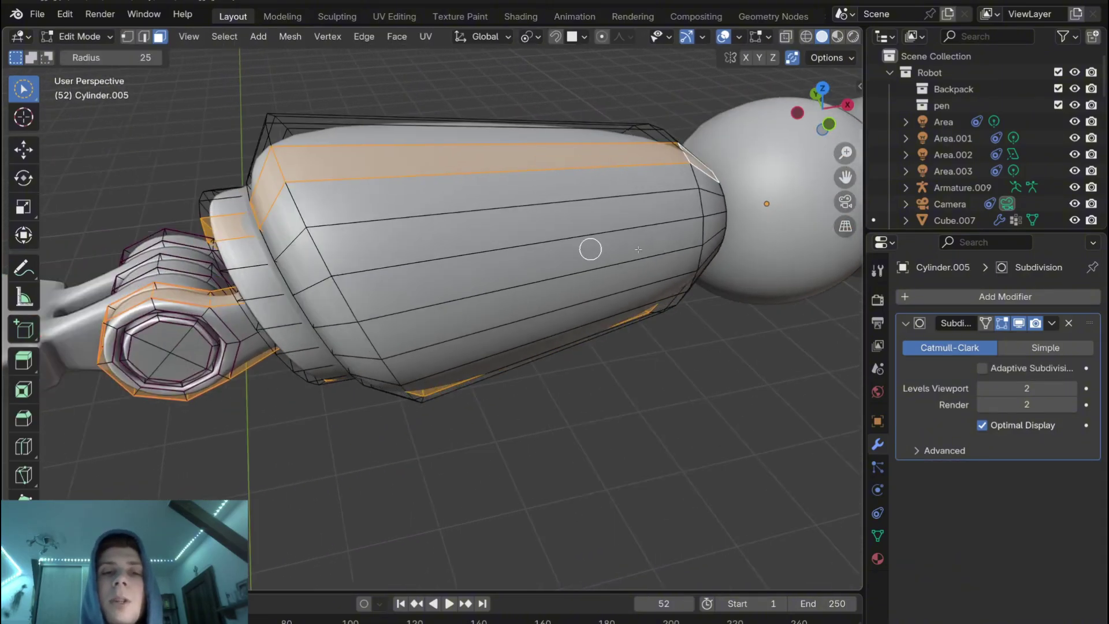
scroll(632, 260, down, 3)
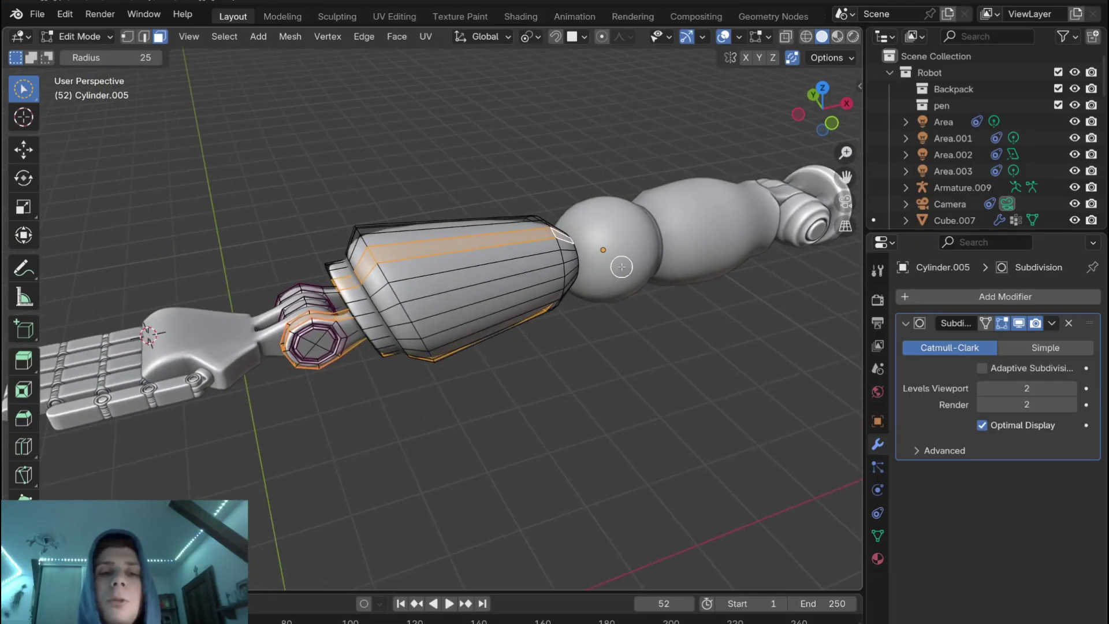
key(Tab)
Step: Examine the elbow sphere's topology in Edit Mode by circle-selecting patches of its faces
shift+middle_drag(621, 266, 359, 330)
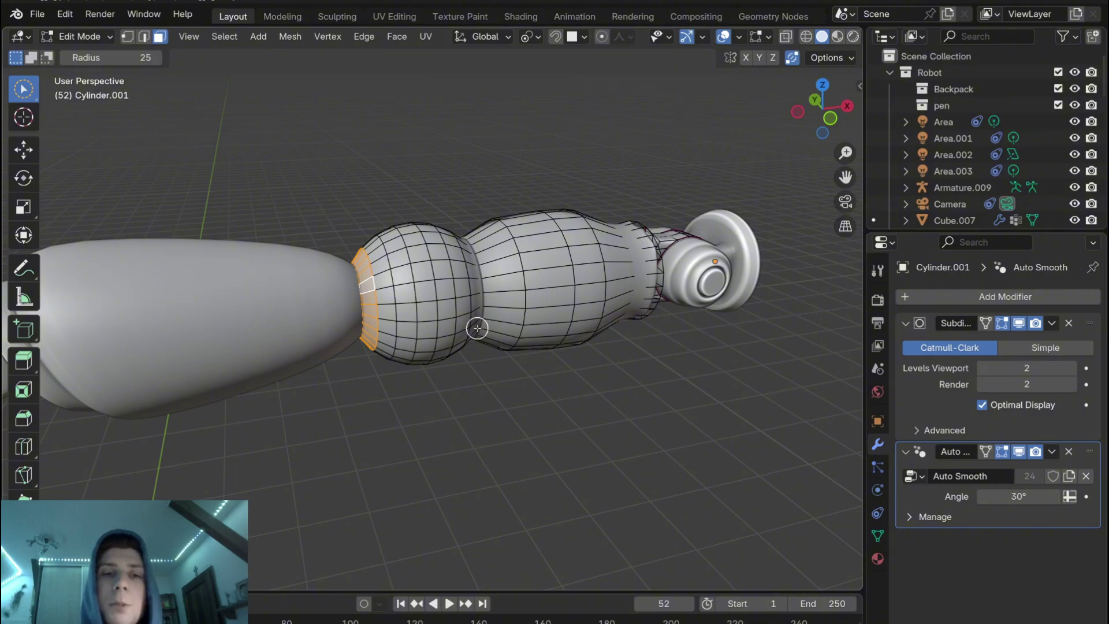
scroll(478, 325, up, 1)
scroll(479, 324, down, 3)
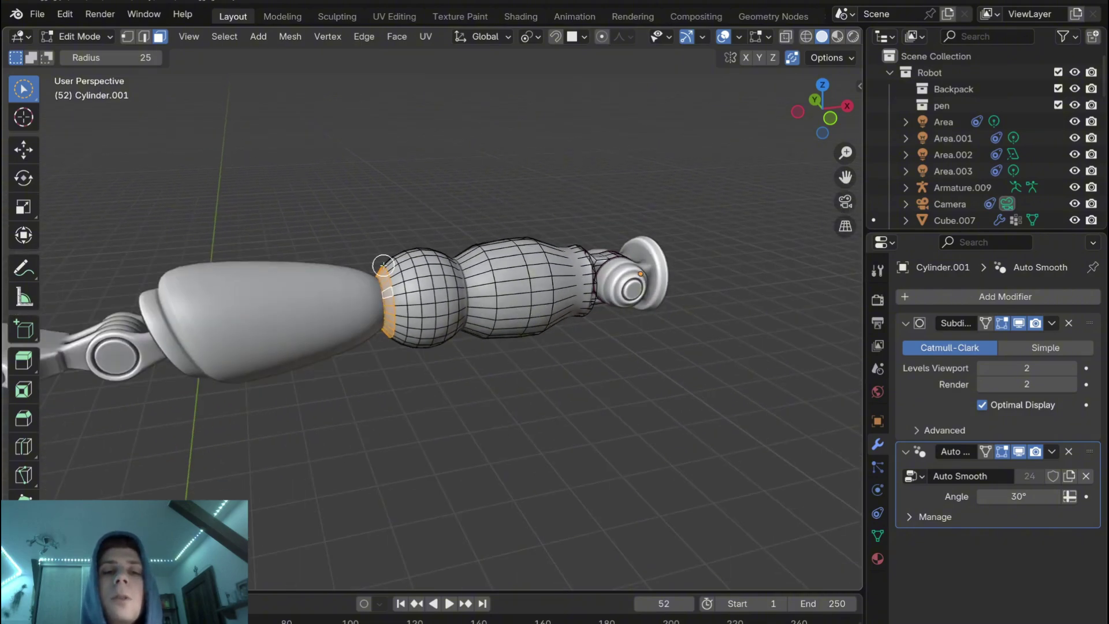
scroll(420, 267, up, 4)
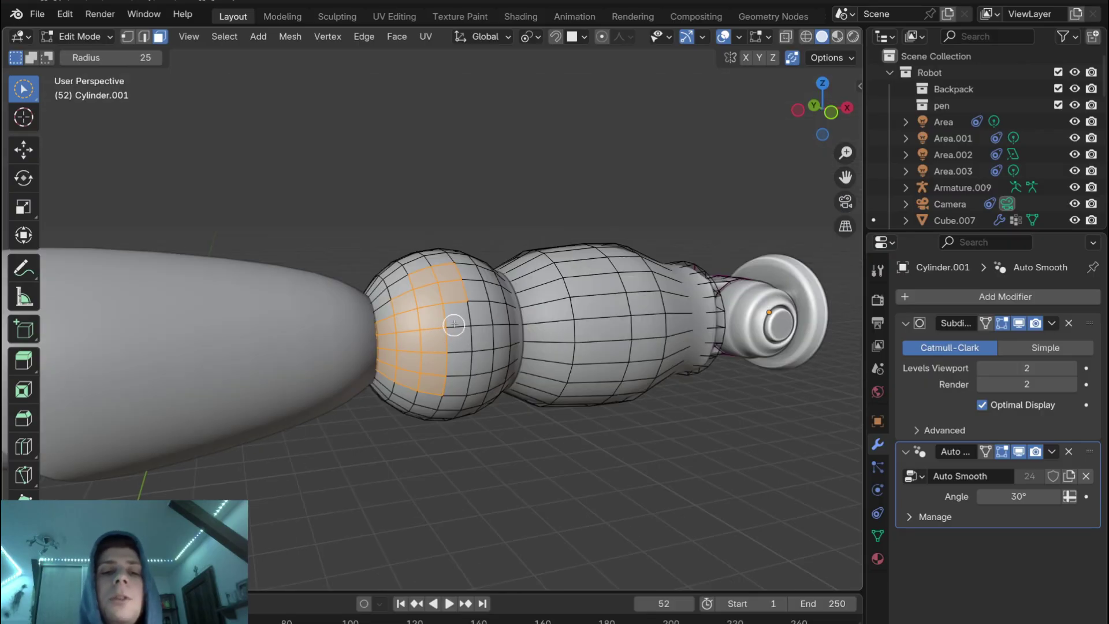
mouse_move(452, 302)
mouse_down()
mouse_move(426, 344)
mouse_move(439, 361)
mouse_move(425, 292)
mouse_move(431, 307)
mouse_up()
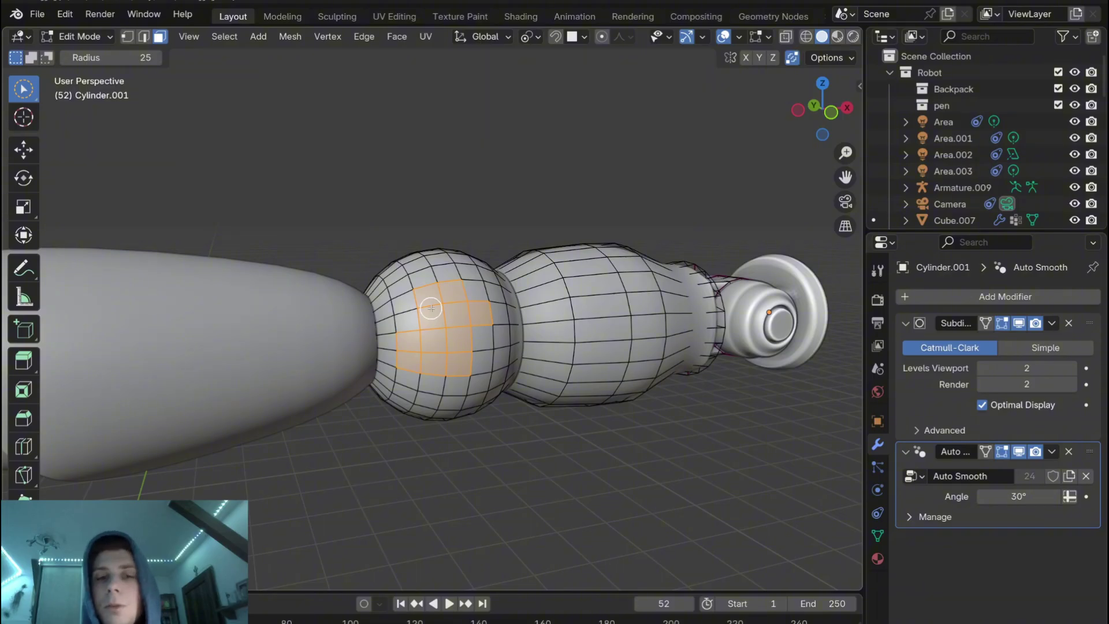
scroll(430, 308, up, 2)
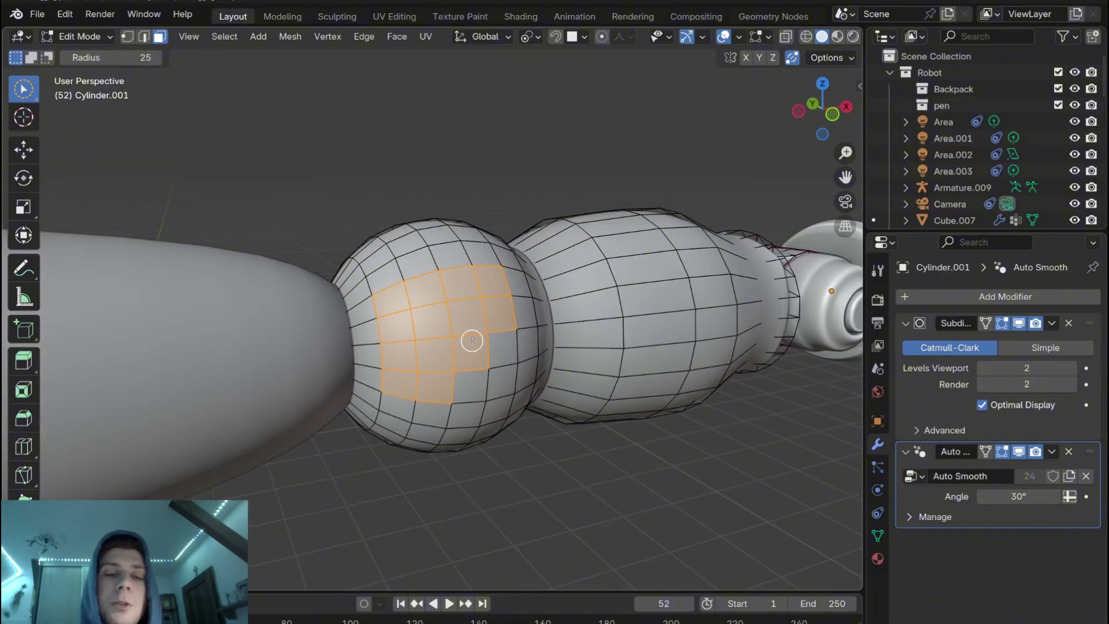
mouse_move(472, 341)
mouse_down()
mouse_move(501, 375)
mouse_move(487, 304)
mouse_up()
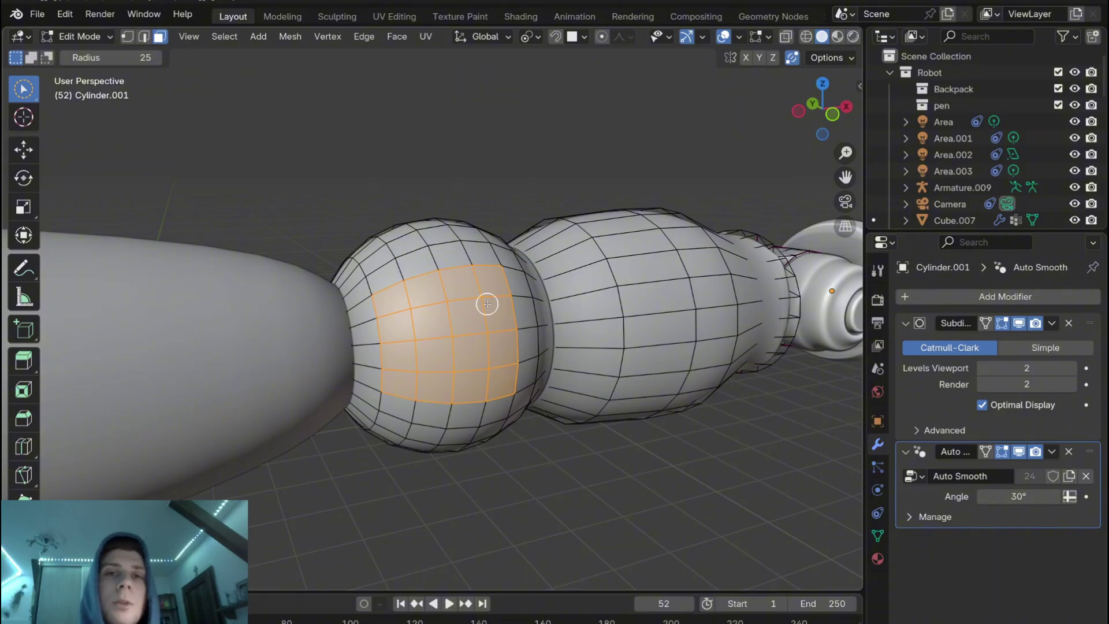
middle_drag(487, 304, 502, 308)
mouse_move(494, 281)
mouse_down()
mouse_move(431, 380)
mouse_move(431, 289)
mouse_up()
key(Tab)
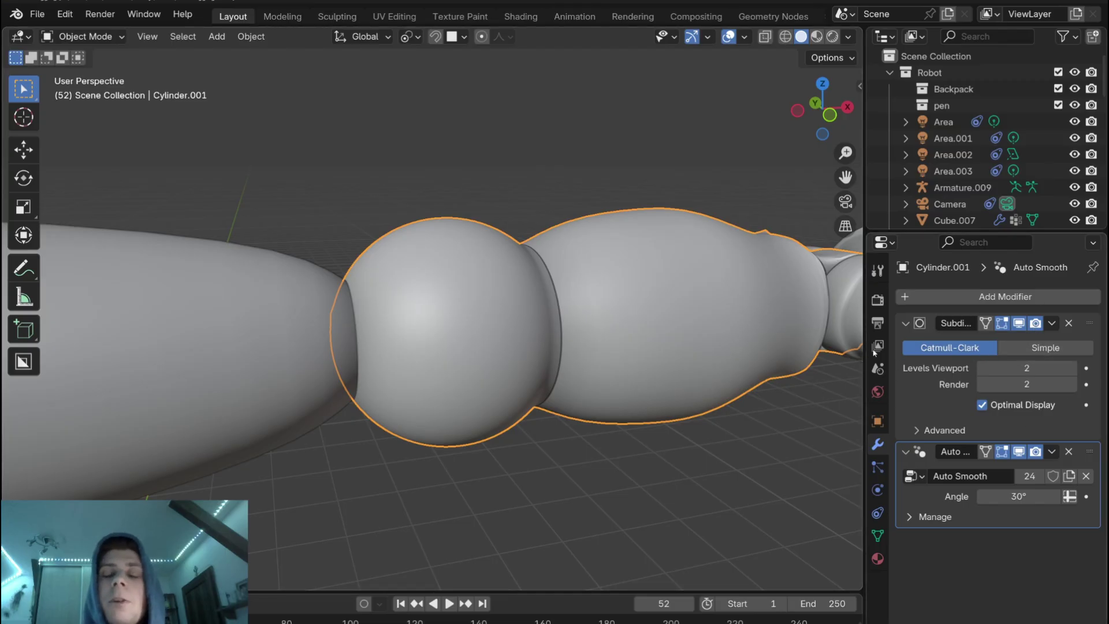
Step: Apply the scale of the upper arm and elbow object
scroll(605, 331, down, 2)
scroll(605, 331, up, 1)
mouse_move(448, 299)
mouse_down()
mouse_move(410, 303)
mouse_move(426, 375)
mouse_move(478, 348)
mouse_up()
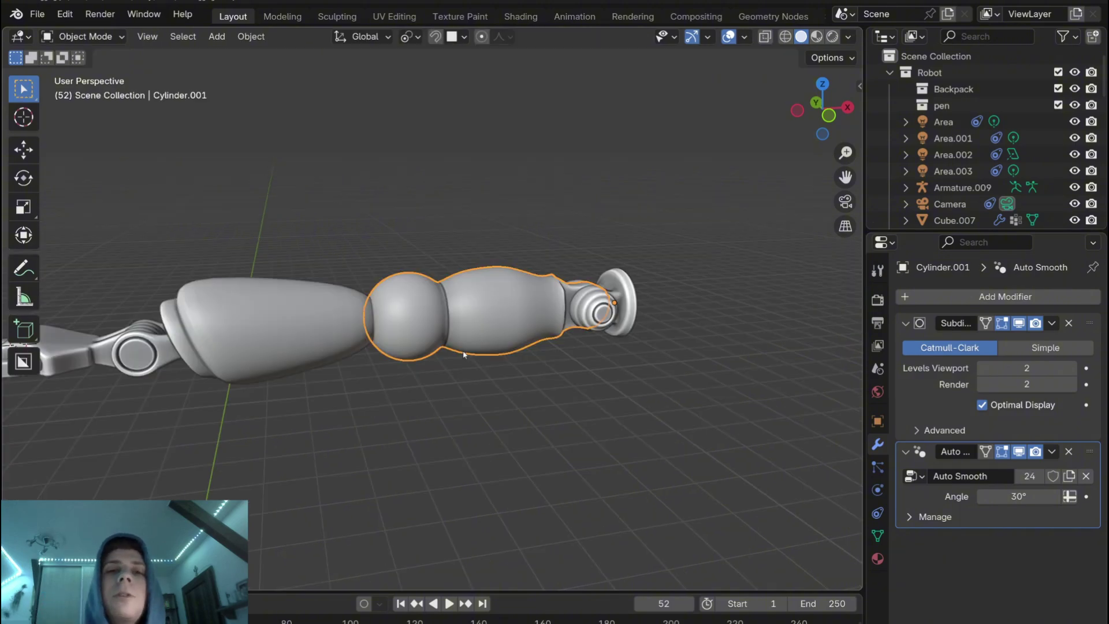
key(ctrl+a)
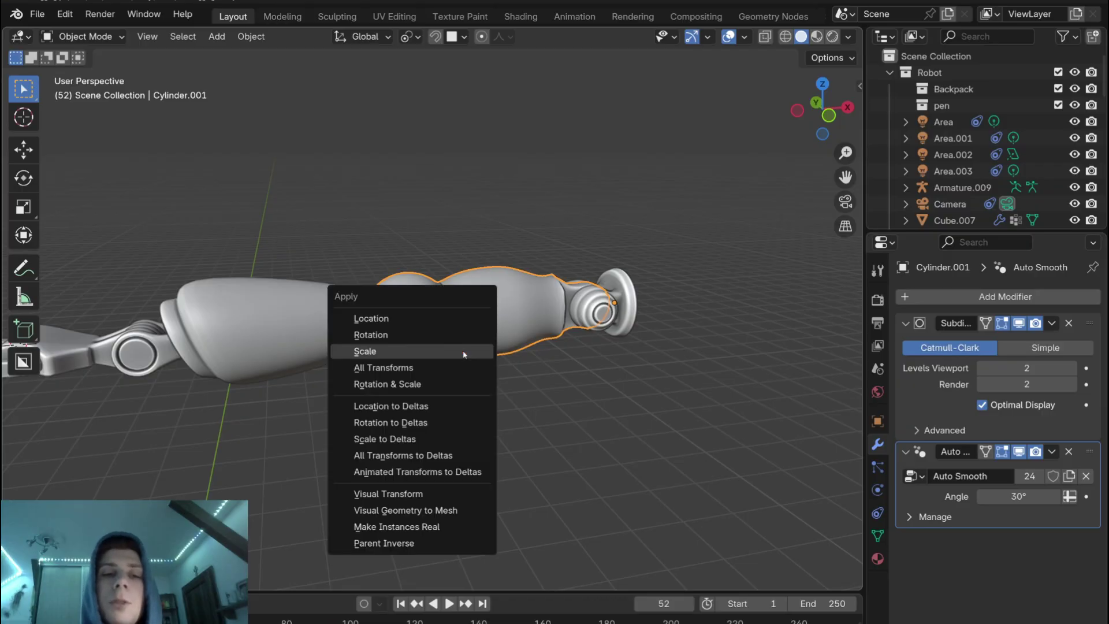
click(468, 340)
Step: Examine the whole arm in Object Mode, selecting the upper arm and the shoulder joint in turn
scroll(456, 312, up, 1)
mouse_move(437, 266)
middle_down()
mouse_move(428, 287)
mouse_move(445, 277)
middle_up()
click(495, 167)
scroll(495, 199, down, 3)
middle_drag(495, 207, 500, 192)
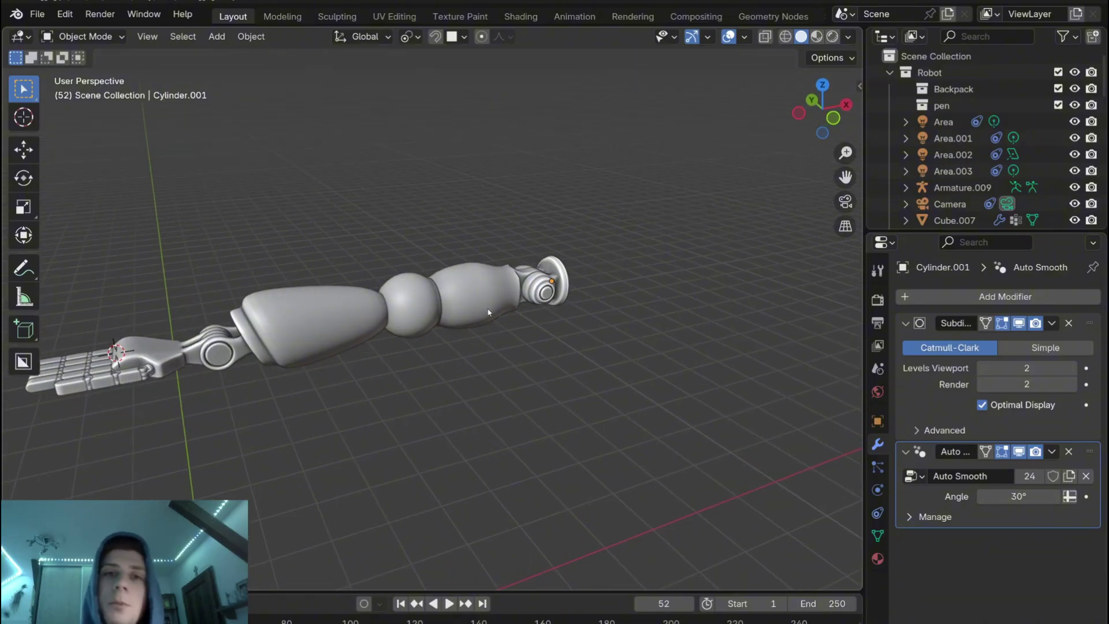
middle_drag(488, 311, 512, 298)
scroll(523, 296, up, 1)
click(530, 295)
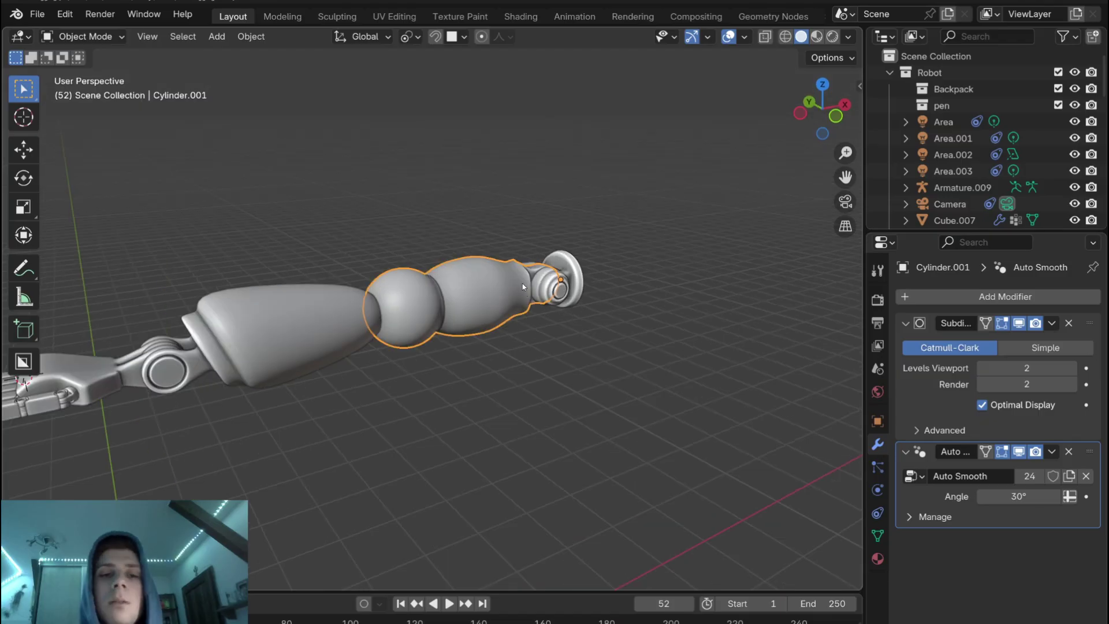
scroll(554, 277, down, 3)
click(584, 276)
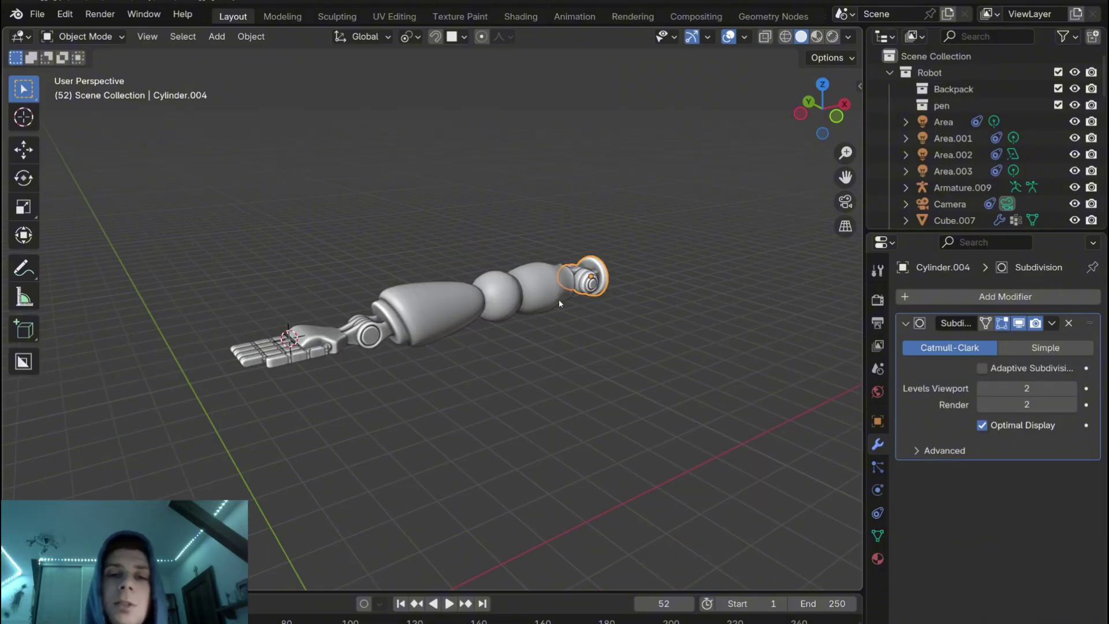
scroll(559, 303, down, 3)
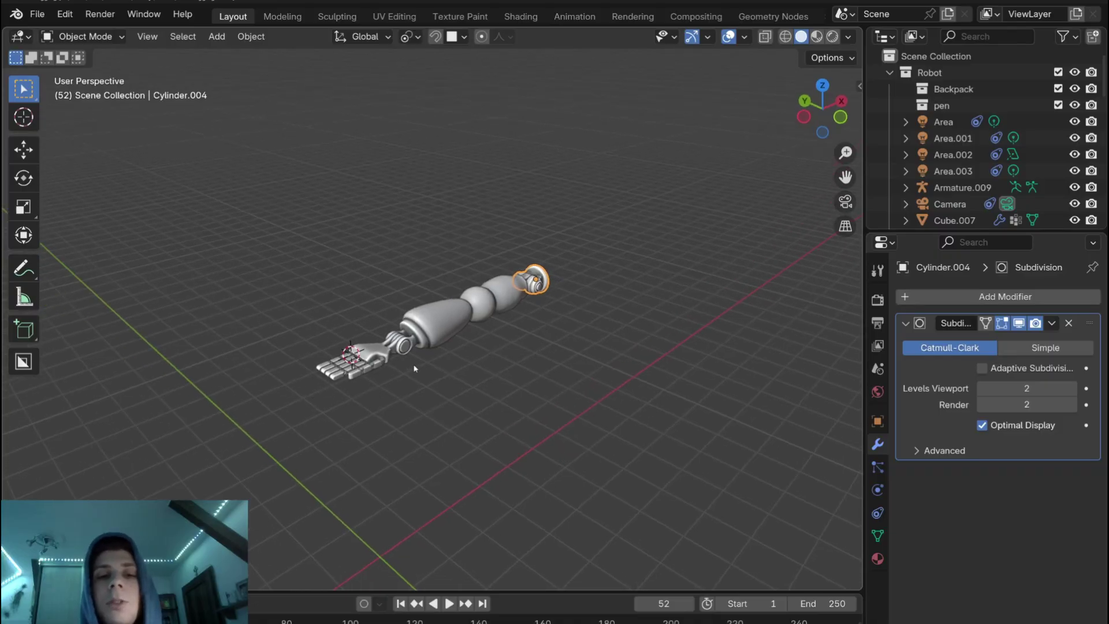
Step: Annotate the arm in front view with a freehand loop around it and a freehand stroke above it
mouse_move(450, 288)
mouse_down()
mouse_move(272, 280)
mouse_move(109, 357)
mouse_move(191, 446)
mouse_move(670, 451)
mouse_move(725, 290)
mouse_move(463, 257)
mouse_move(428, 270)
mouse_up()
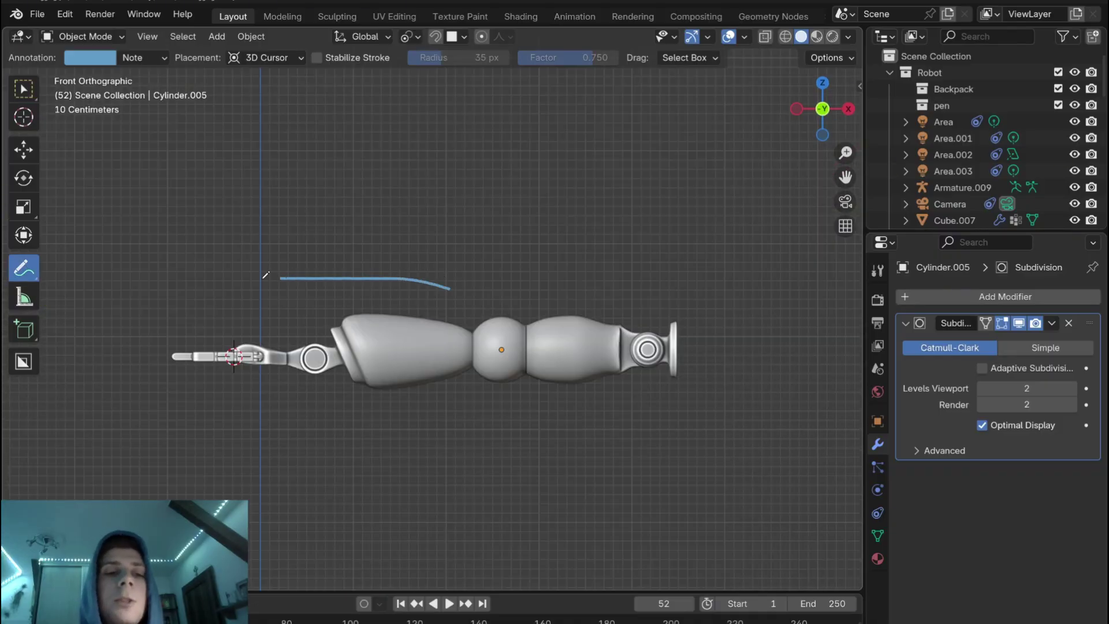
shift+middle_drag(428, 270, 427, 320)
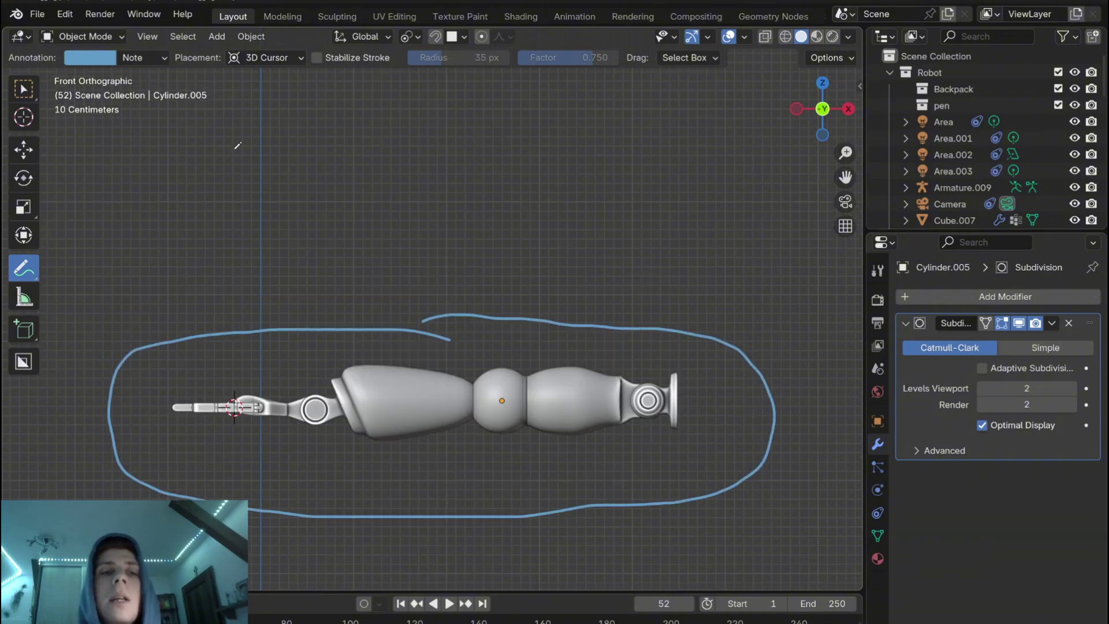
mouse_move(217, 141)
mouse_down()
mouse_move(311, 230)
mouse_move(446, 130)
mouse_move(532, 231)
mouse_move(569, 218)
mouse_up()
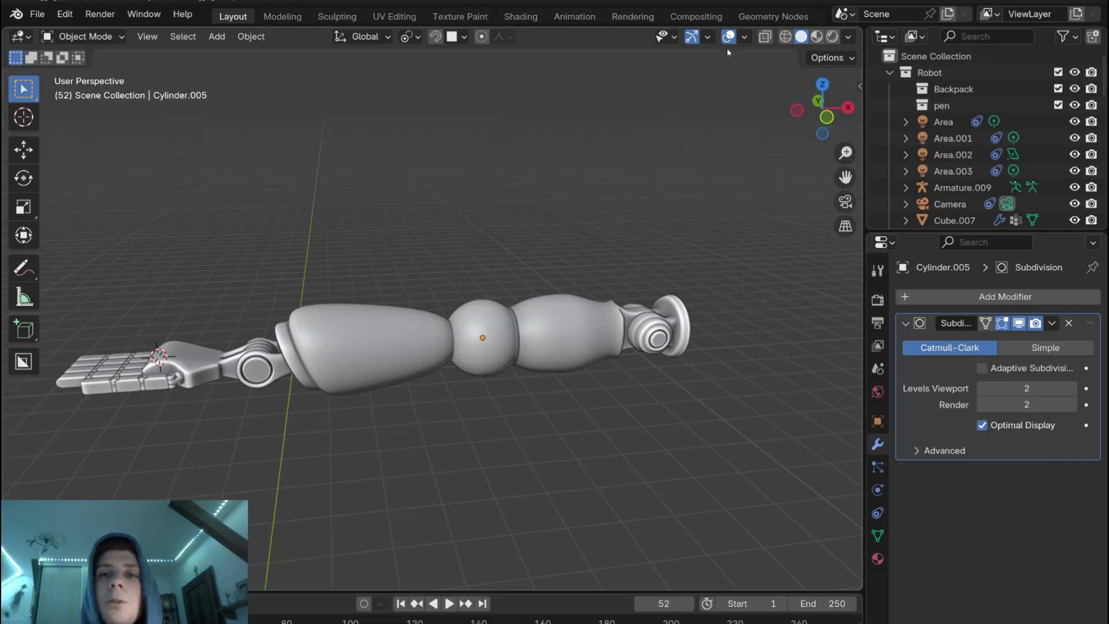
Step: Enable the Face Orientation overlay and inspect the arm for flipped faces
click(744, 37)
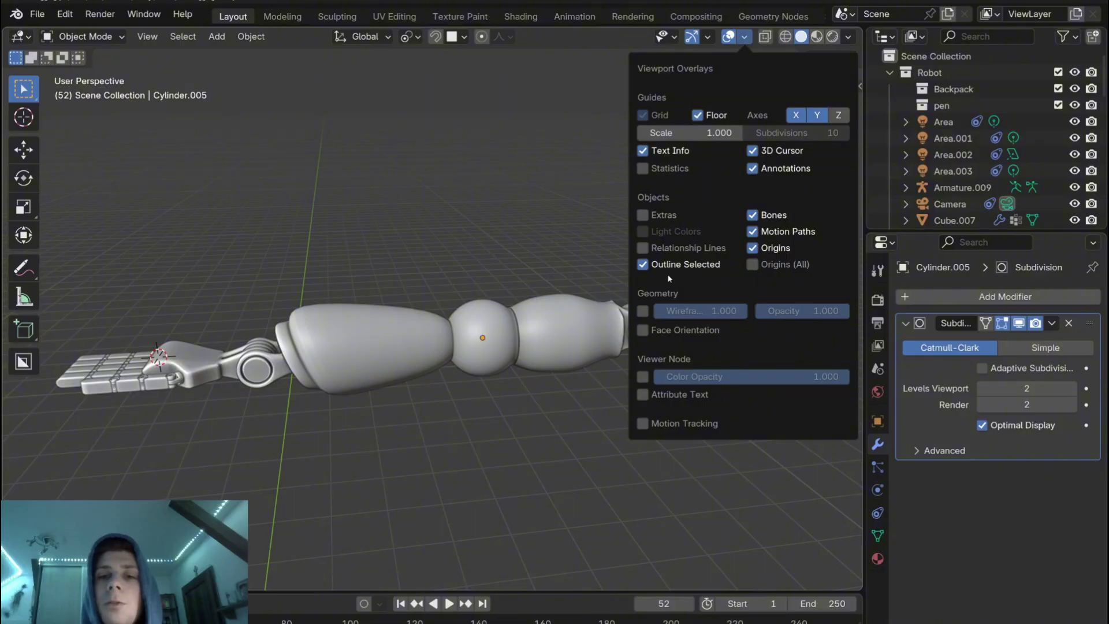
click(643, 330)
middle_drag(573, 341, 486, 306)
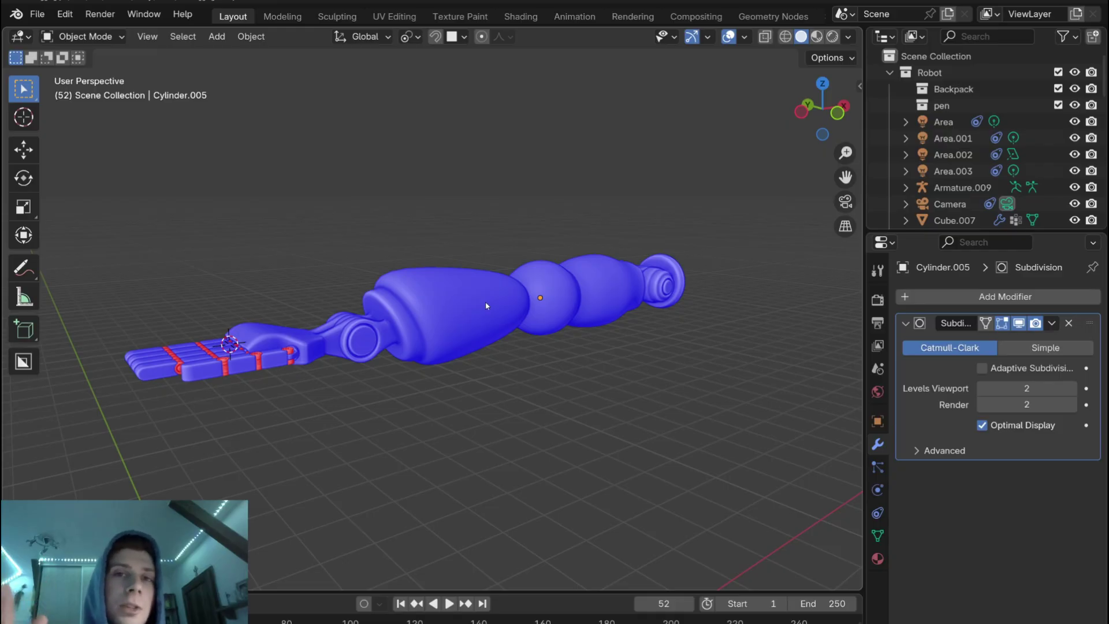
middle_drag(487, 307, 395, 293)
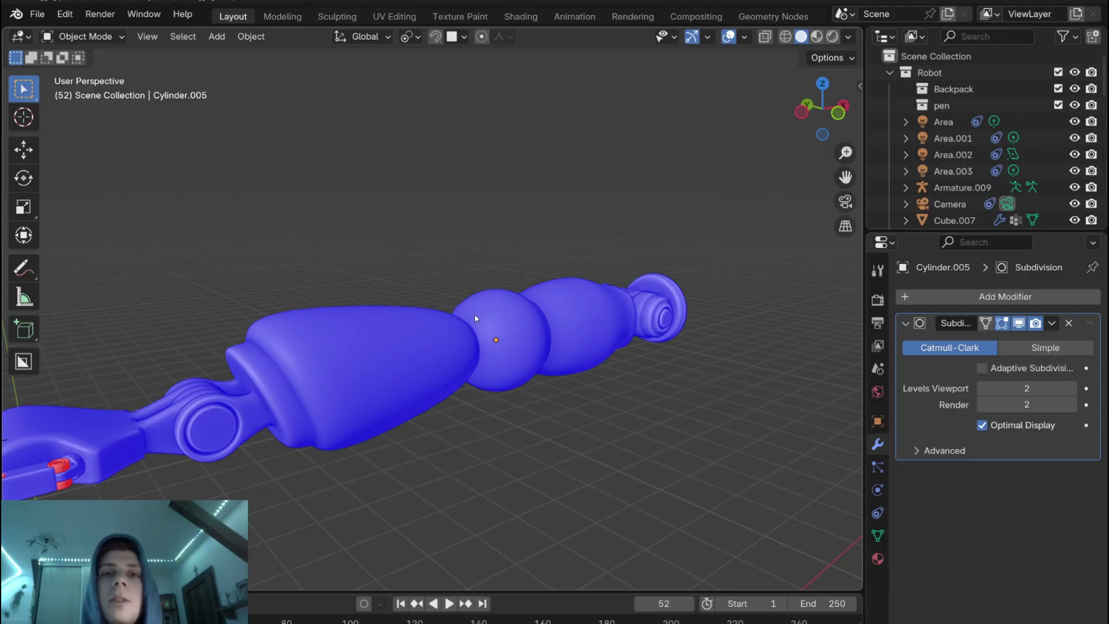
scroll(475, 318, down, 3)
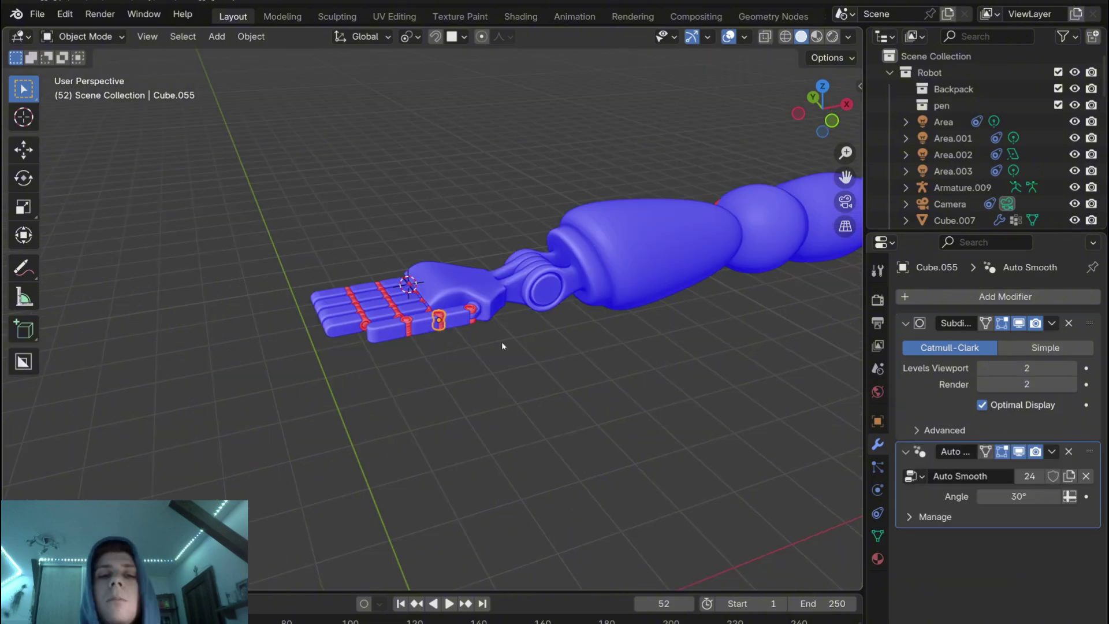
Step: Select the finger and thumb joint objects that have flipped faces and select all their faces in Edit Mode
ctrl+middle_drag(502, 342, 501, 252)
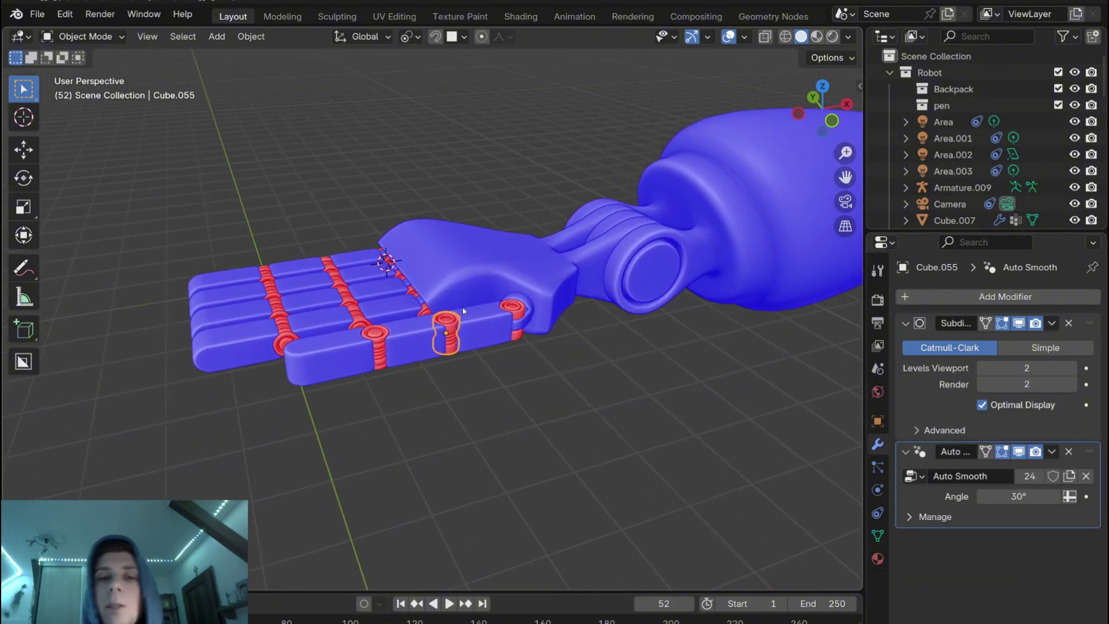
middle_drag(462, 306, 497, 312)
shift+click(532, 312)
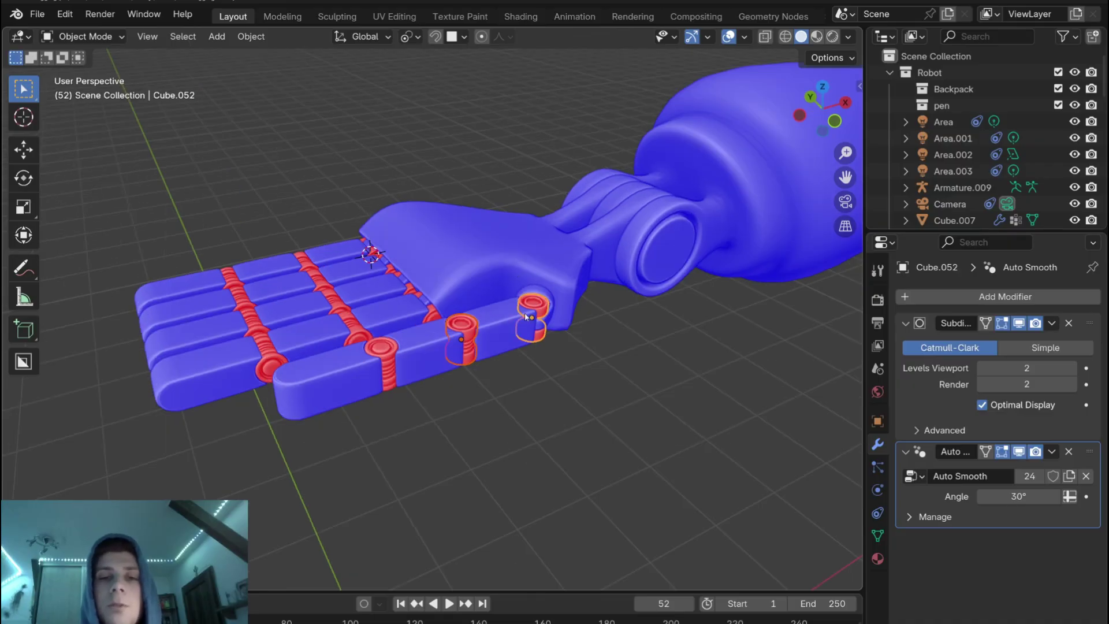
shift+click(384, 351)
shift+click(270, 362)
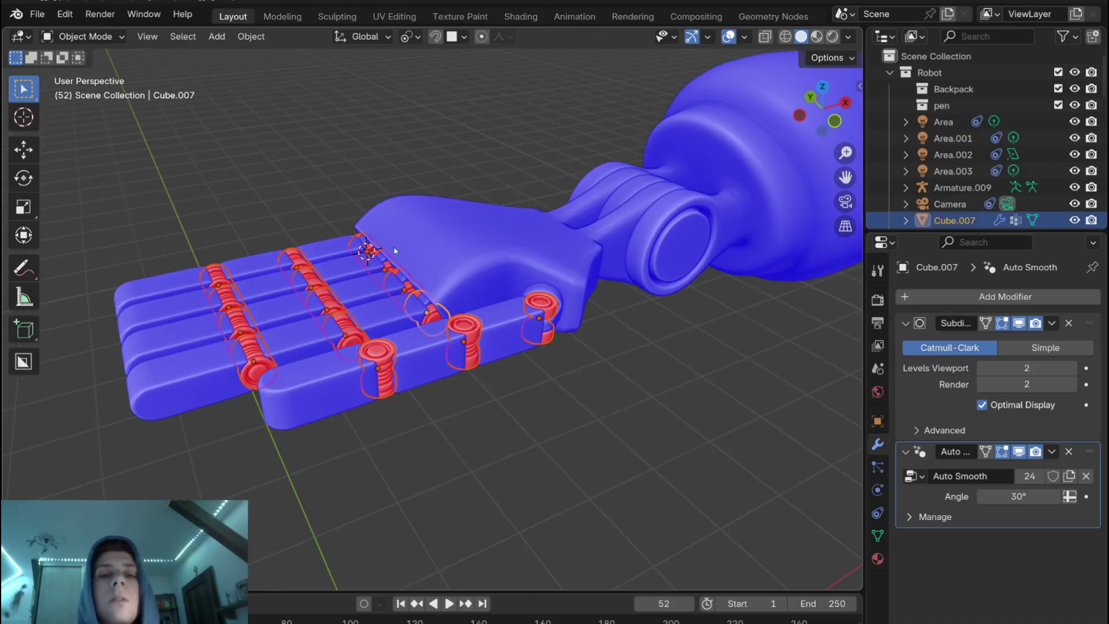
key(Tab)
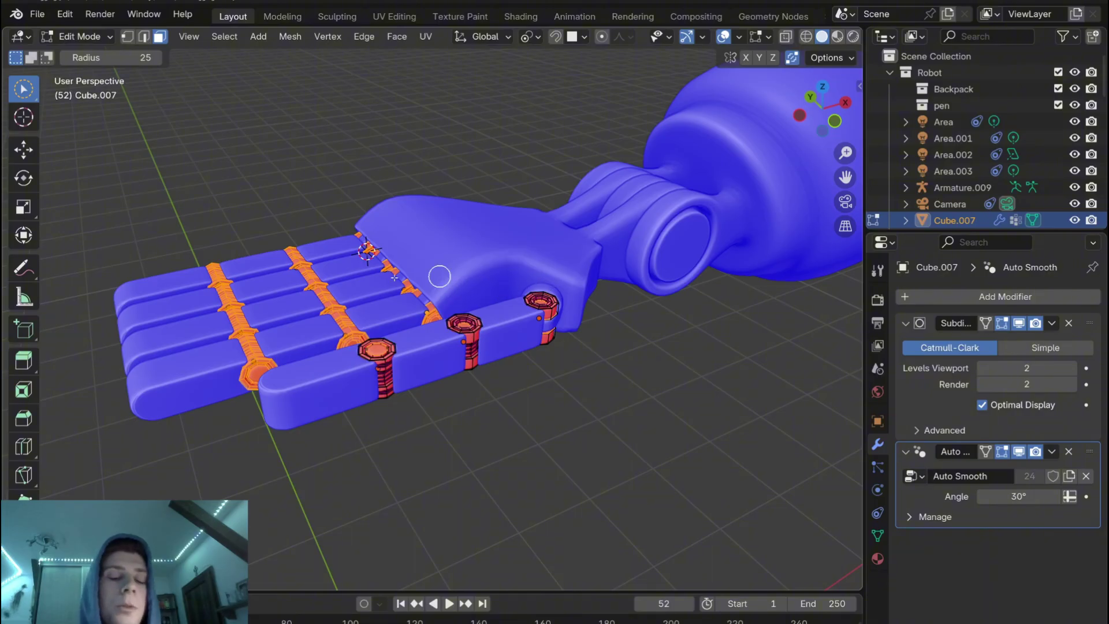
key(a)
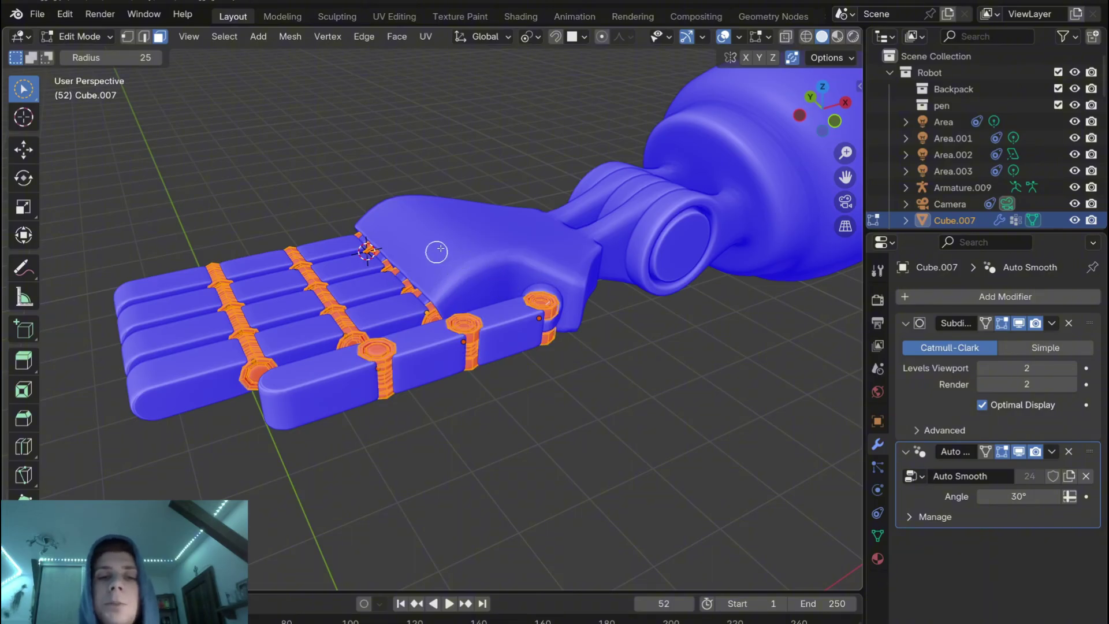
scroll(457, 248, up, 1)
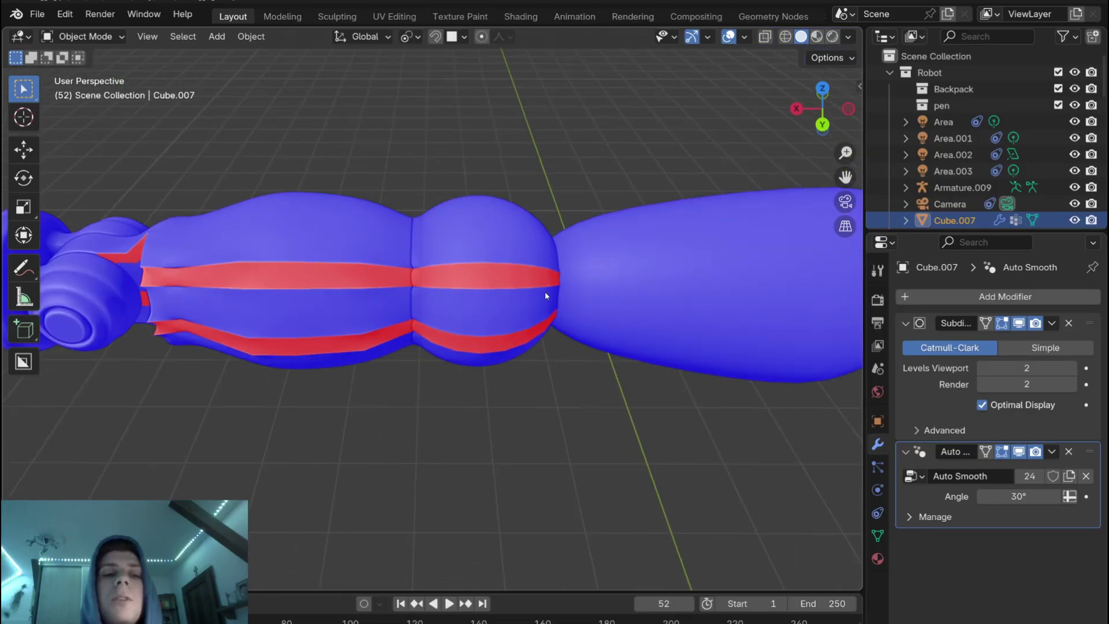
Step: Select the linked upper arm faces containing the flipped strips in Edit Mode, and return to Object Mode with the Face Orientation overlay off
middle_drag(545, 291, 507, 260)
click(461, 277)
key(Tab)
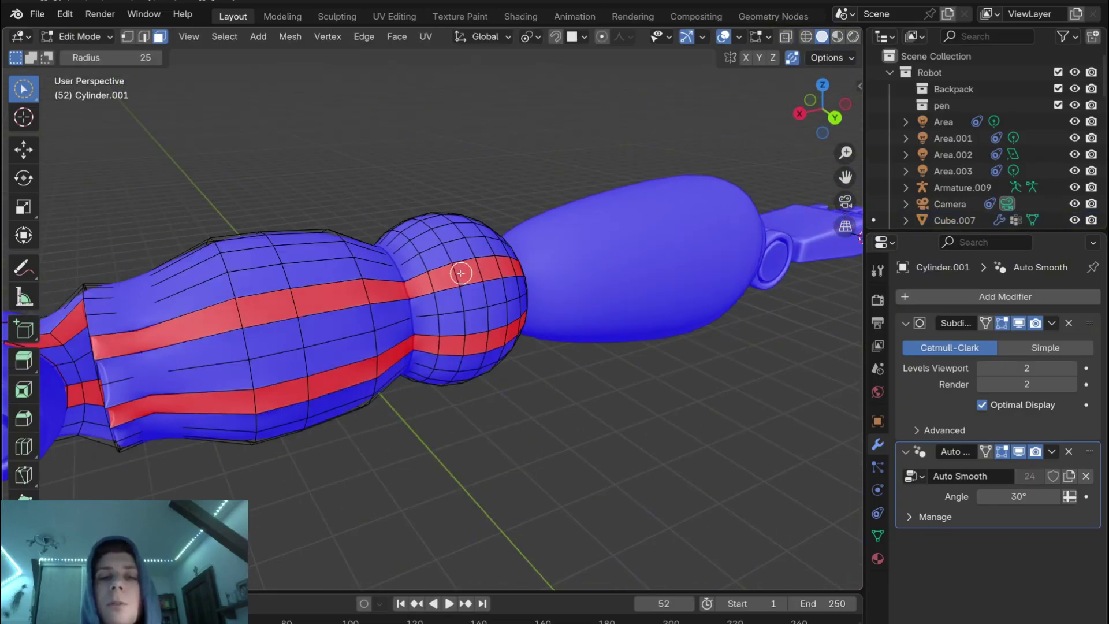
scroll(401, 307, up, 1)
scroll(371, 302, down, 2)
scroll(371, 297, up, 2)
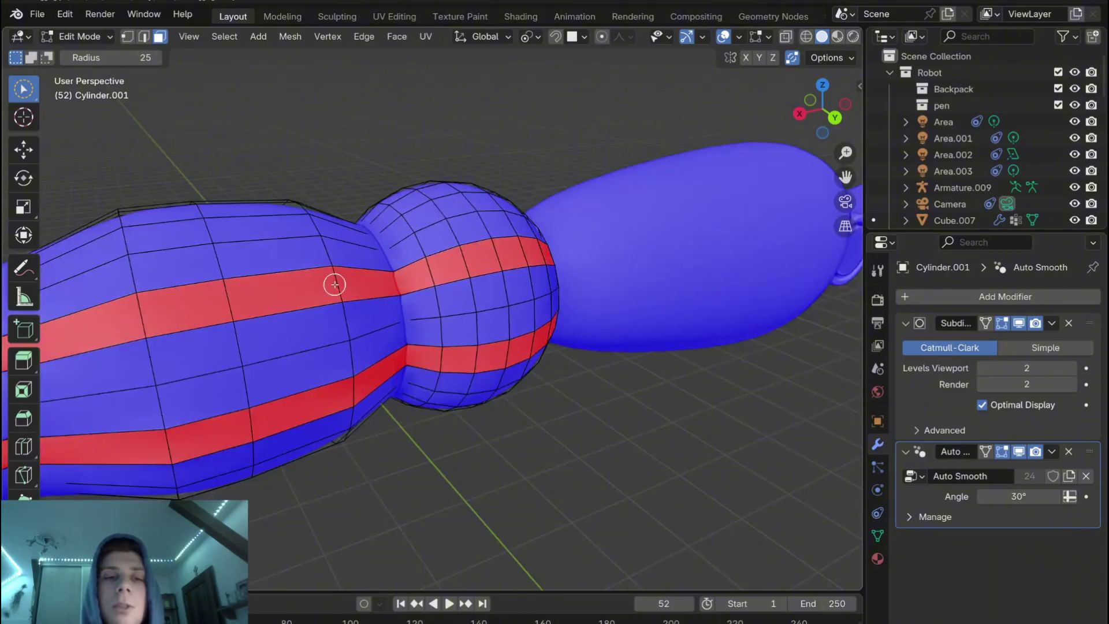
key(l)
middle_drag(335, 283, 342, 268)
shift+middle_drag(341, 267, 627, 265)
key(Tab)
scroll(552, 256, down, 5)
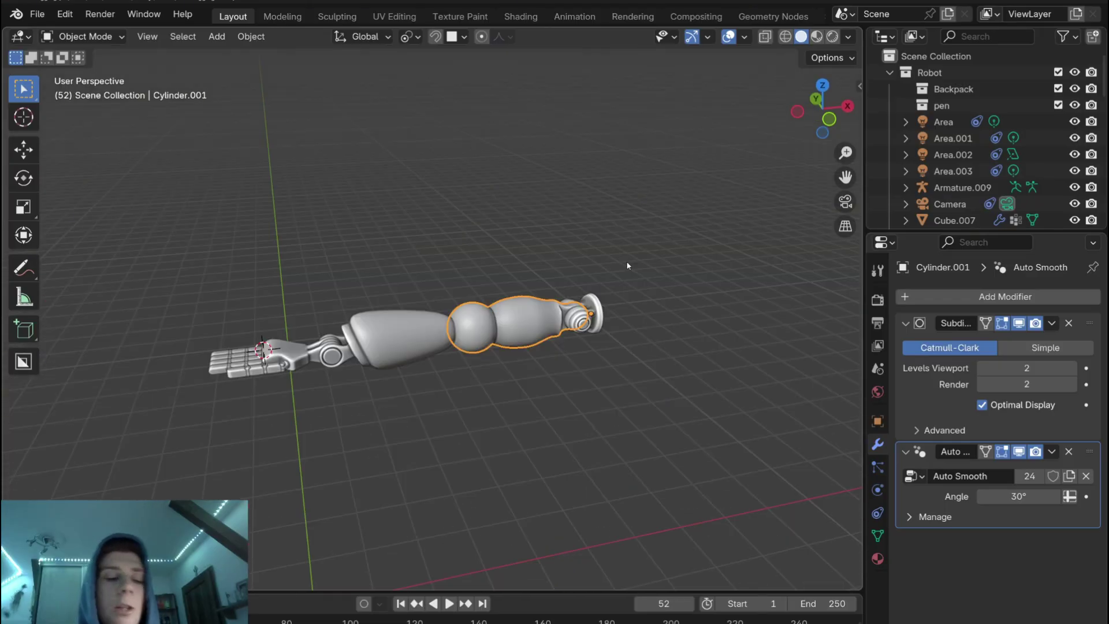
drag(629, 256, 153, 417)
click(605, 252)
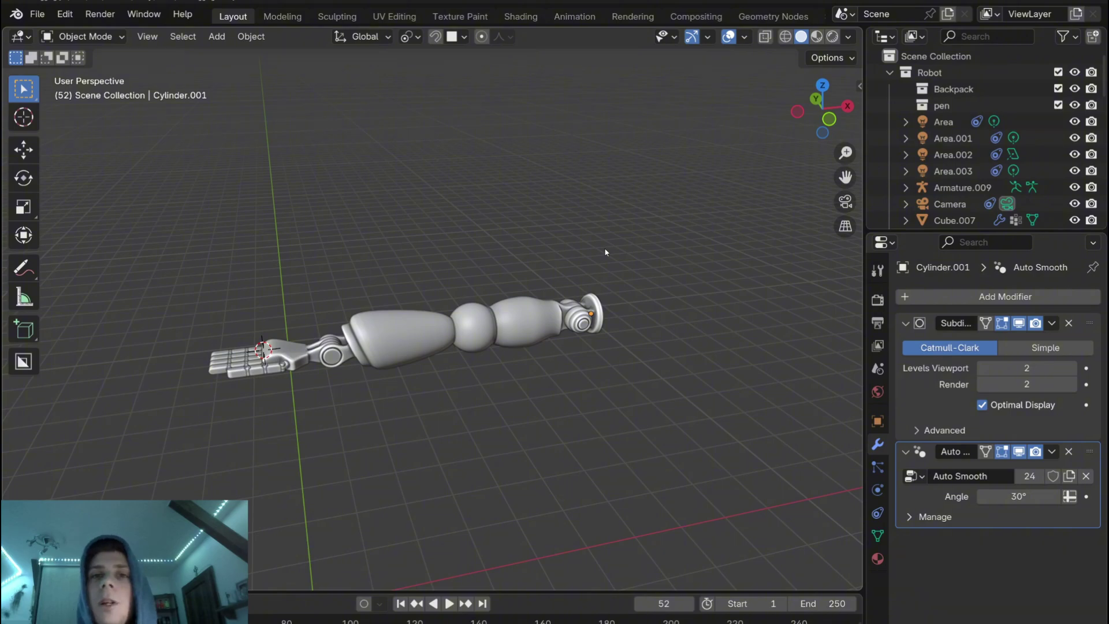
middle_drag(605, 253, 627, 296)
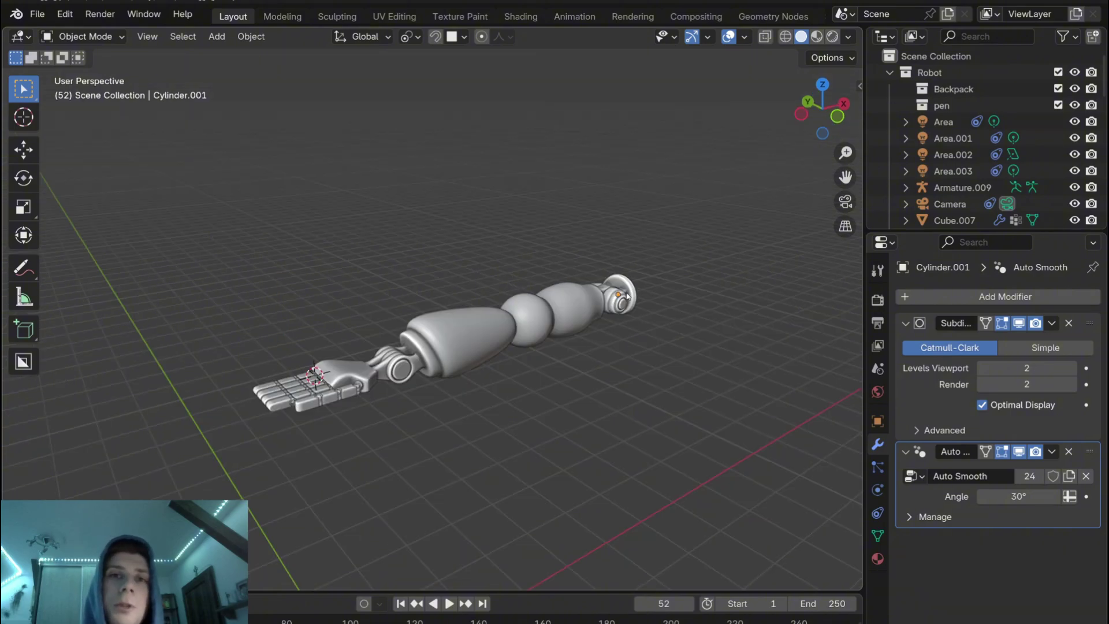
middle_drag(488, 327, 490, 325)
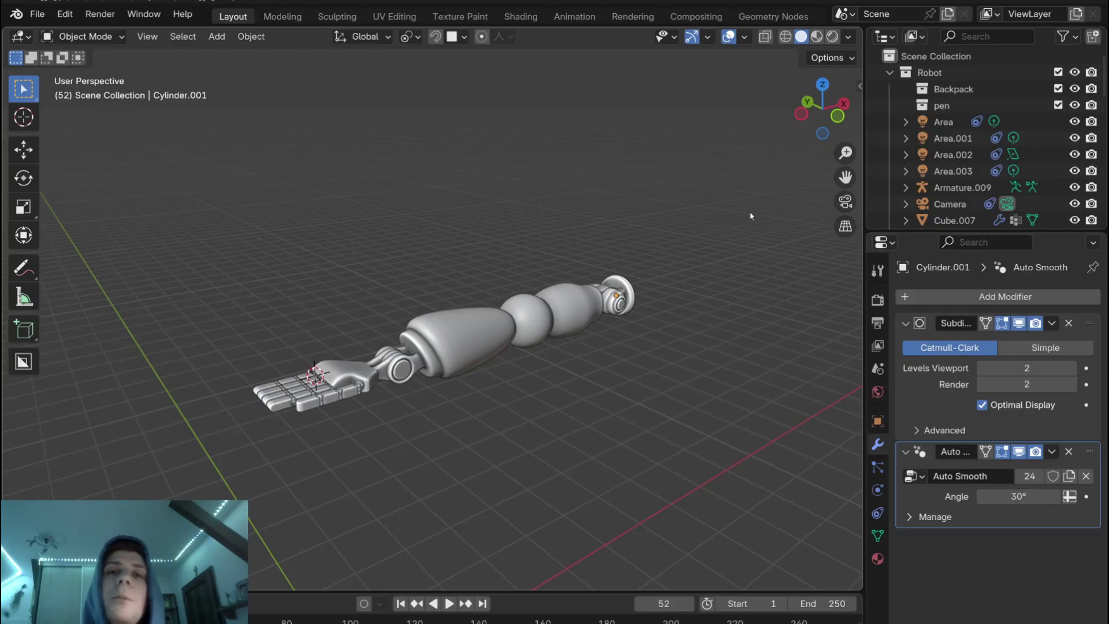
middle_drag(750, 216, 536, 272)
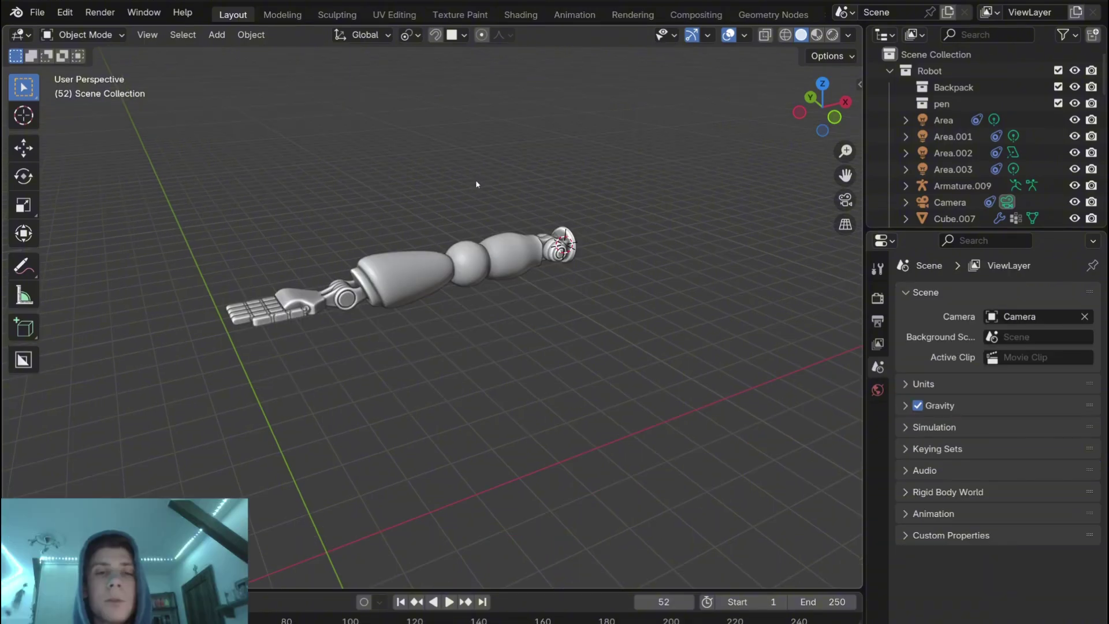
Step: Add an armature at the 3D cursor in the shoulder mount
key(shift+a)
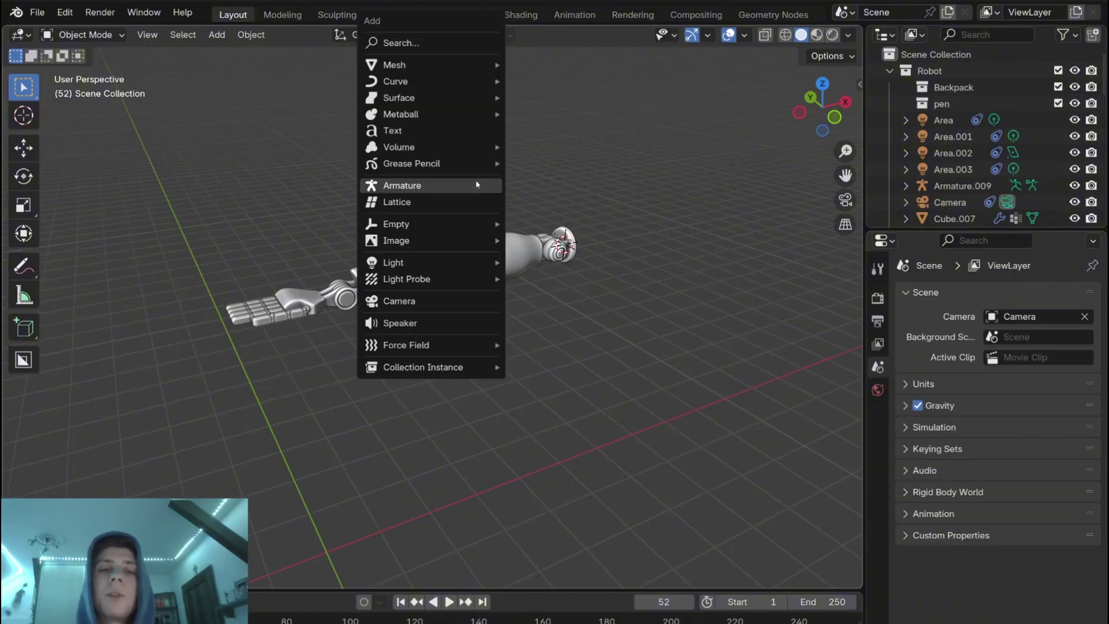
click(476, 185)
middle_drag(542, 295, 505, 303)
scroll(505, 304, up, 4)
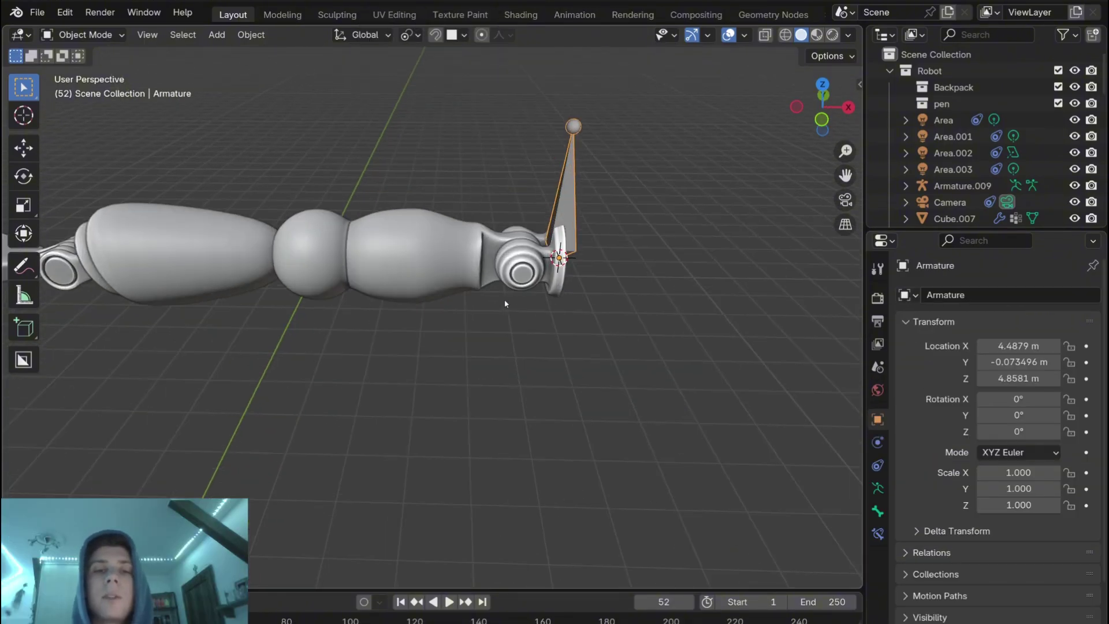
Step: Rotate the armature -90° about the global Y axis so its bone points along the arm
scroll(534, 310, down, 2)
key(r)
key(y)
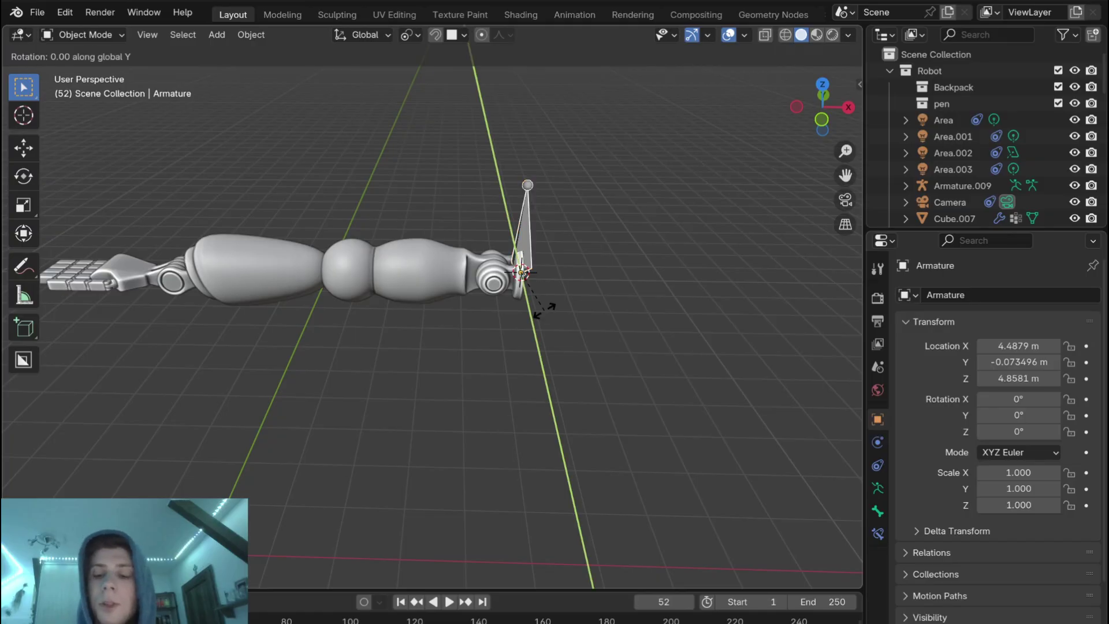
text(-90)
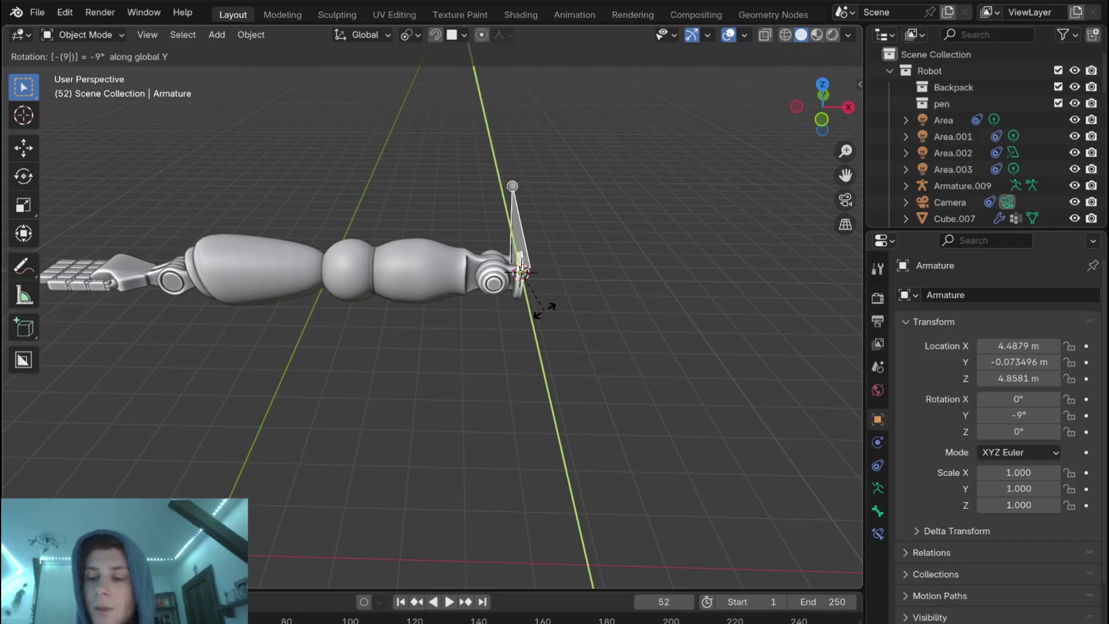
key(Return)
Step: Enter Edit Mode on the armature and enable X-ray to see the bone inside the arm
key(Tab)
middle_drag(547, 307, 554, 223)
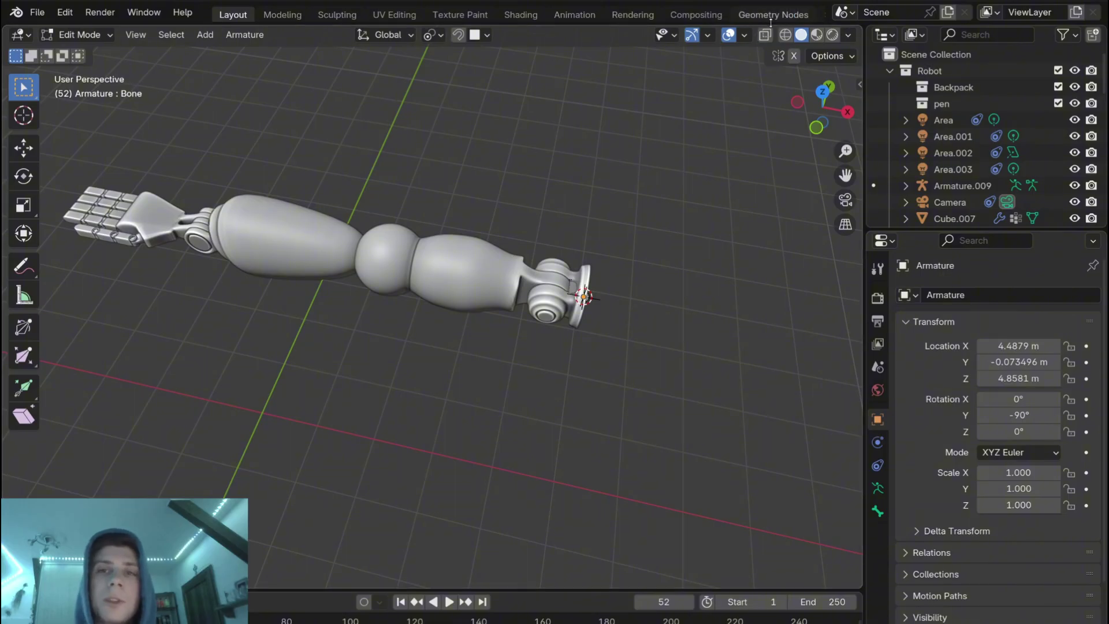
click(765, 36)
middle_drag(517, 250, 525, 258)
scroll(526, 259, up, 5)
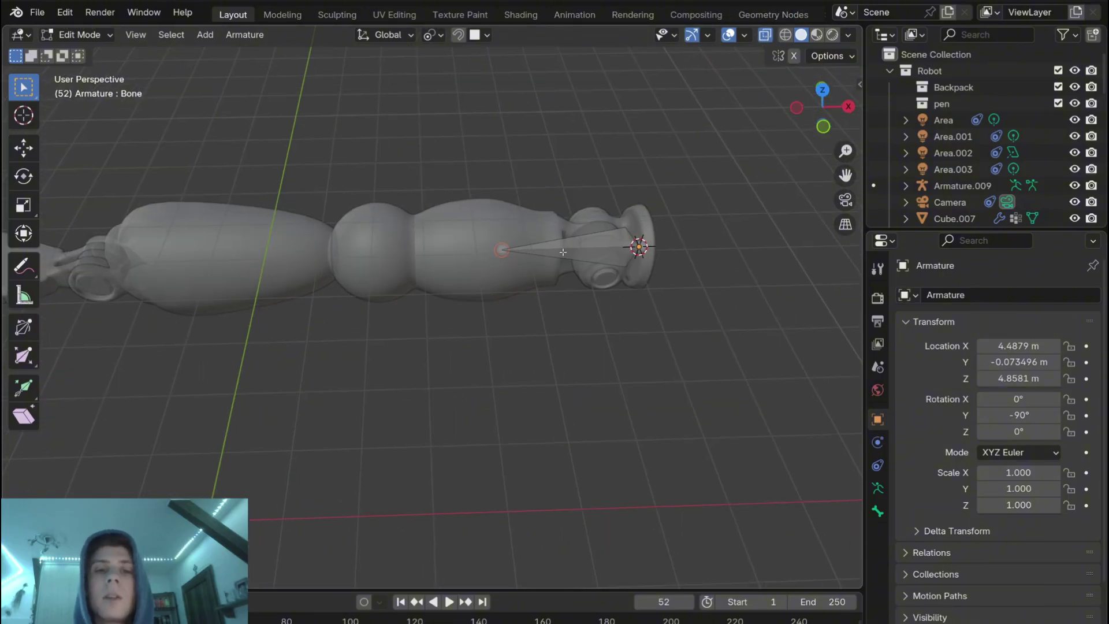
Step: In front view, move the bone's tip about -0.91 m along X to the center of the elbow sphere
key(KP_1)
key(g)
key(x)
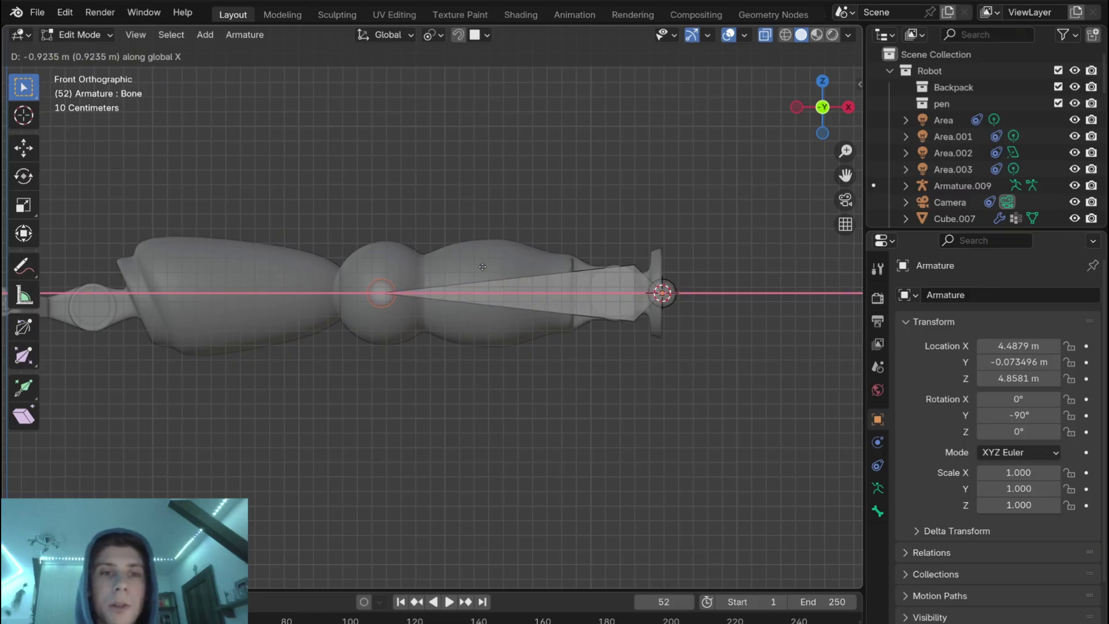
click(489, 268)
scroll(508, 287, up, 3)
shift+middle_drag(509, 287, 553, 279)
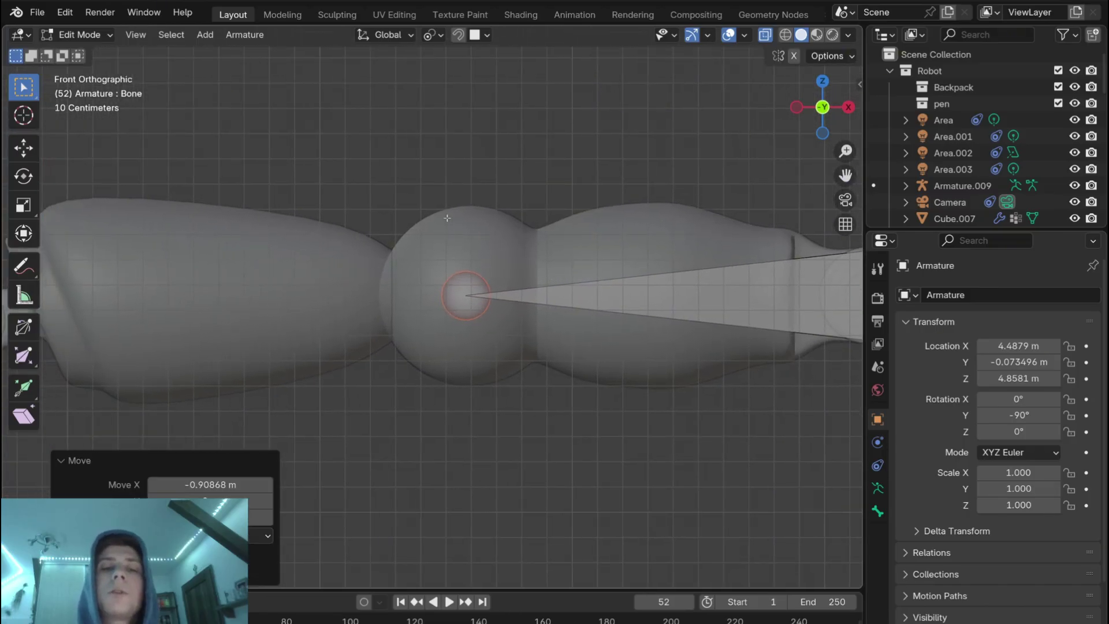
Step: Extrude a forearm bone from the elbow about -1.98 m along X to the wrist joint
shift+middle_drag(618, 250, 464, 287)
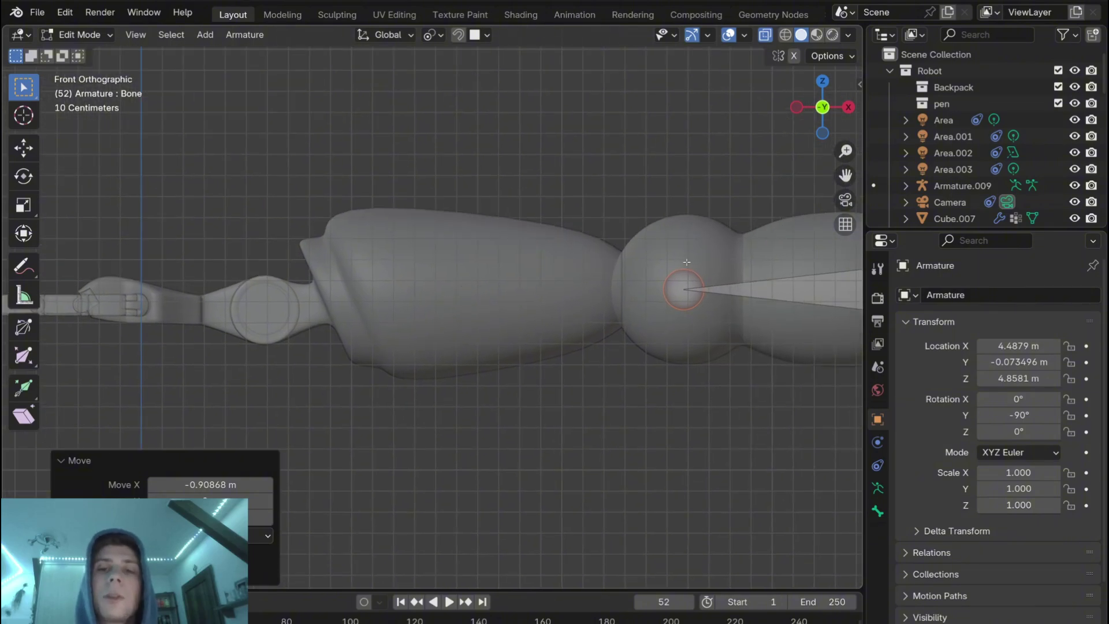
key(e)
key(x)
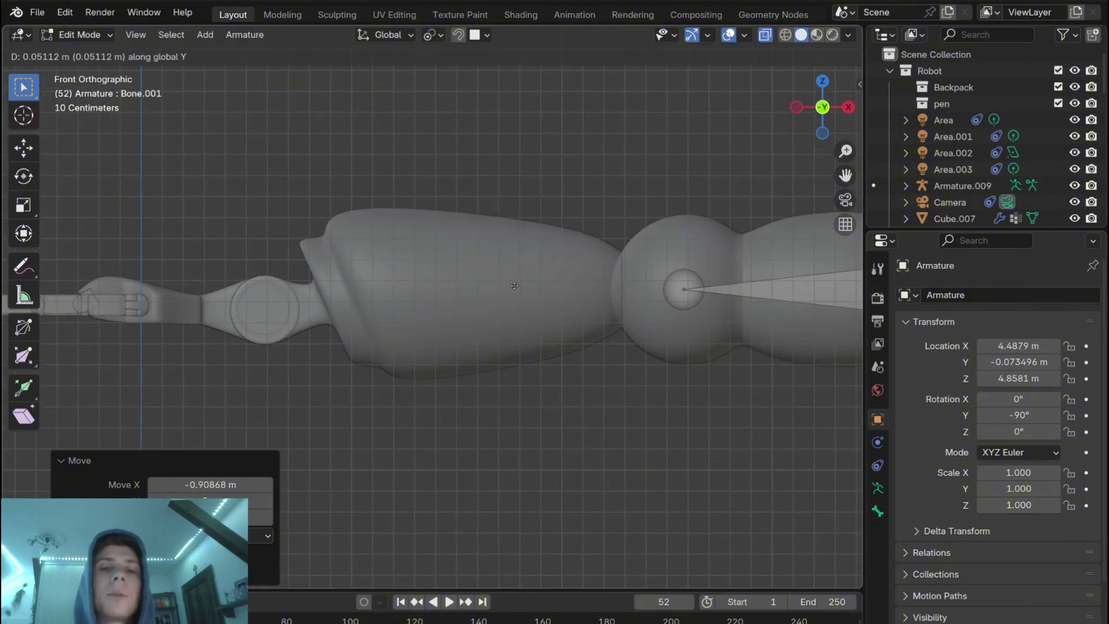
scroll(267, 297, down, 3)
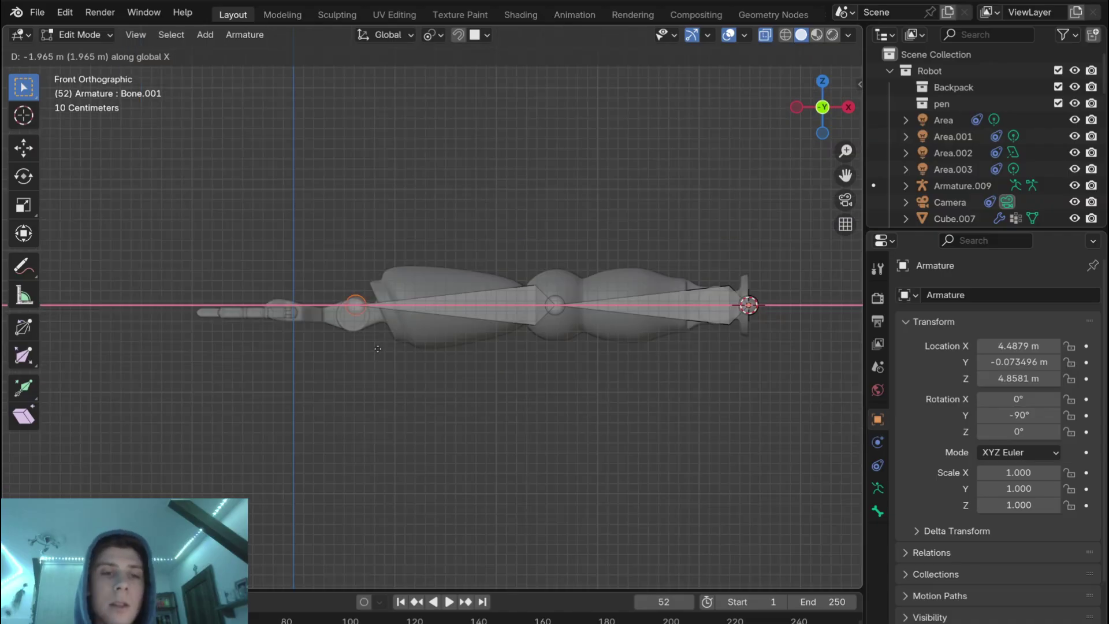
click(376, 350)
Step: Extrude a hand bone from the wrist about -0.56 m along X into the palm
shift+middle_drag(377, 350, 579, 357)
scroll(464, 353, up, 2)
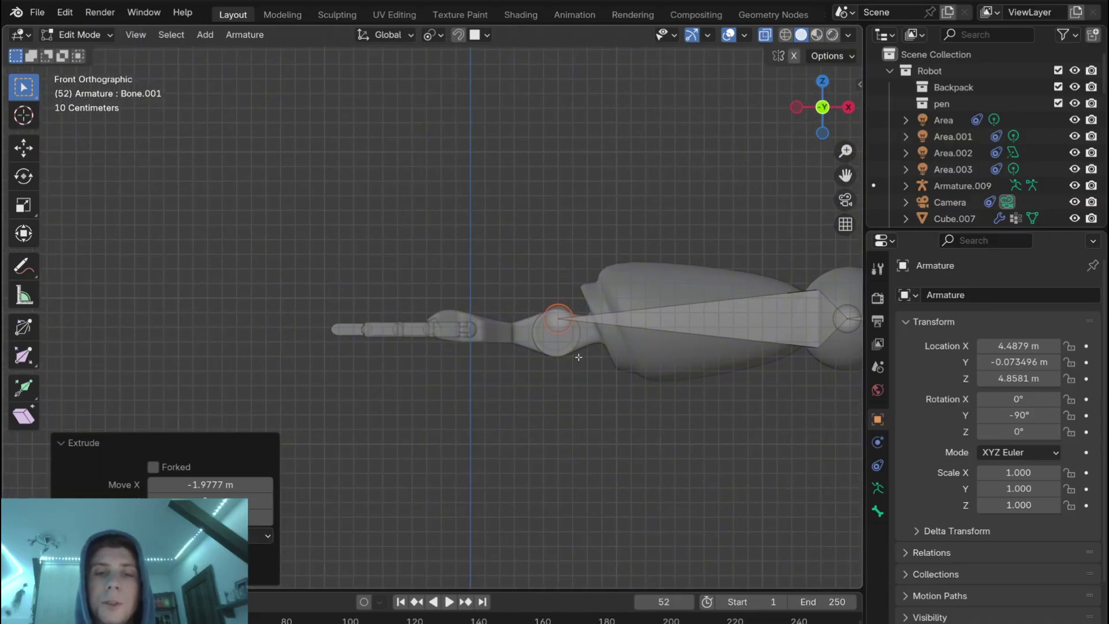
key(e)
key(x)
click(497, 350)
scroll(502, 335, down, 4)
mouse_move(511, 283)
middle_down()
mouse_move(569, 312)
mouse_move(529, 301)
mouse_move(560, 299)
mouse_move(520, 297)
middle_up()
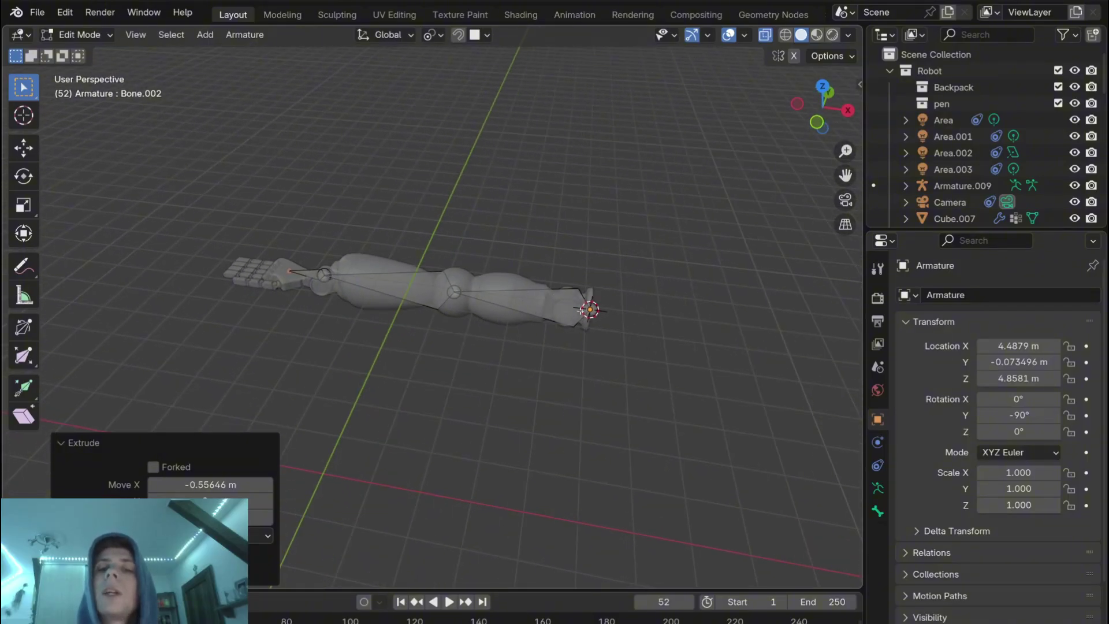
Step: Select the bone joint at the elbow, leave armature editing, and open the upper arm and elbow mesh in Edit Mode
scroll(506, 271, up, 5)
click(491, 343)
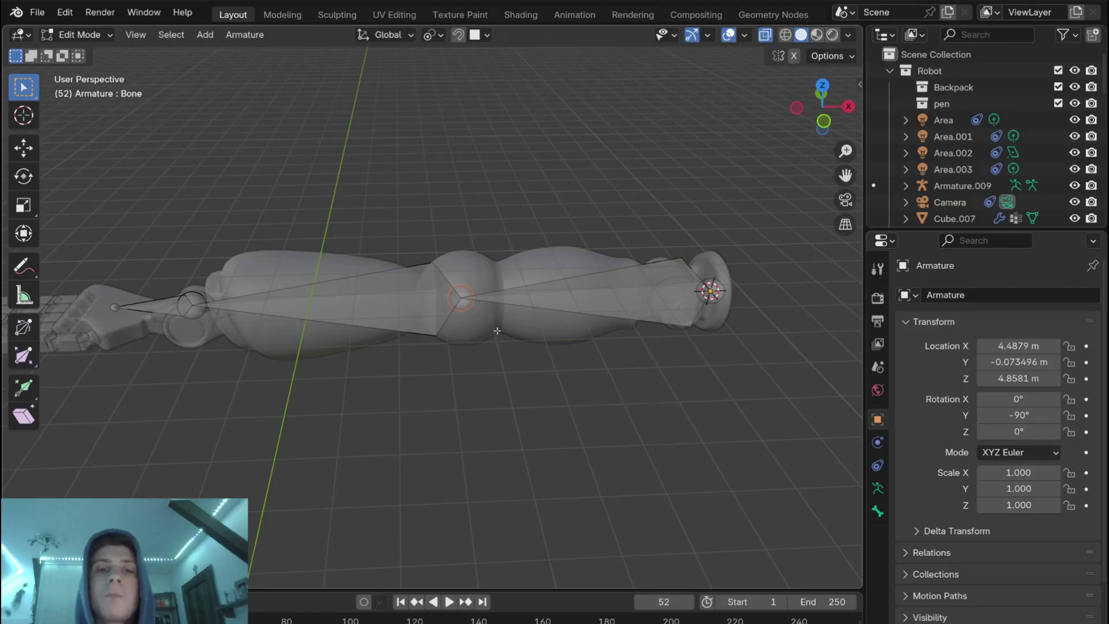
scroll(498, 331, up, 2)
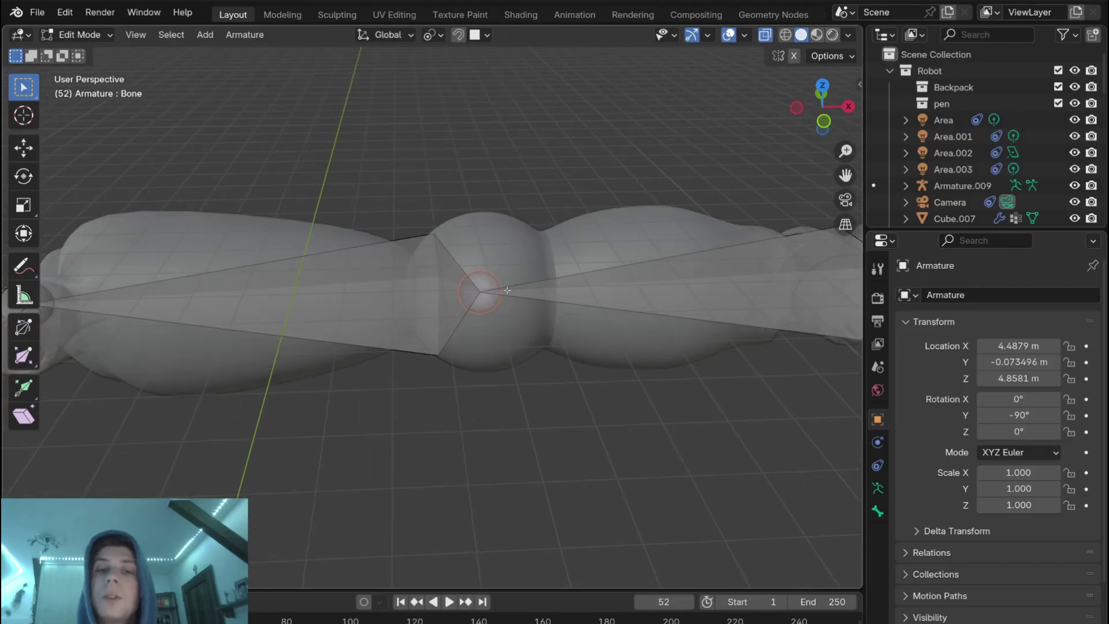
key(Tab)
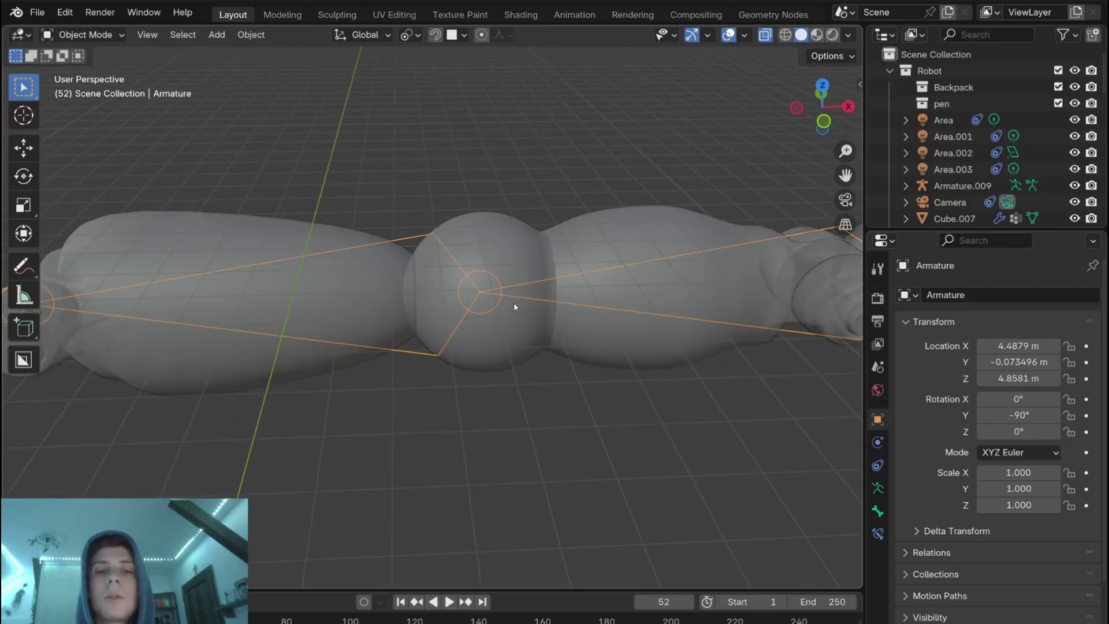
click(503, 240)
key(Tab)
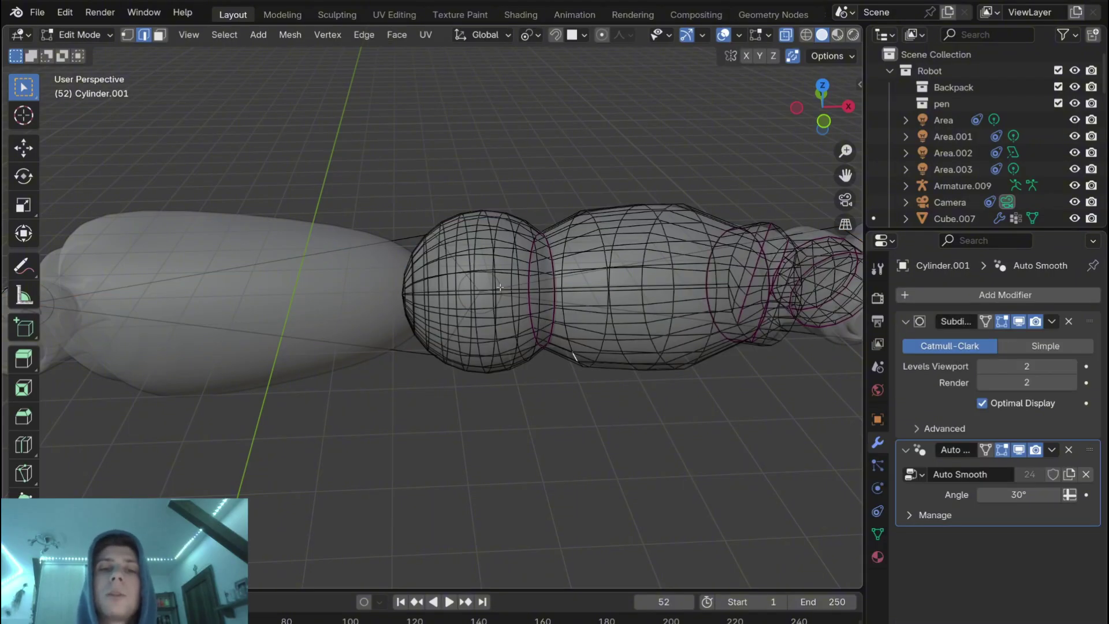
scroll(477, 268, down, 1)
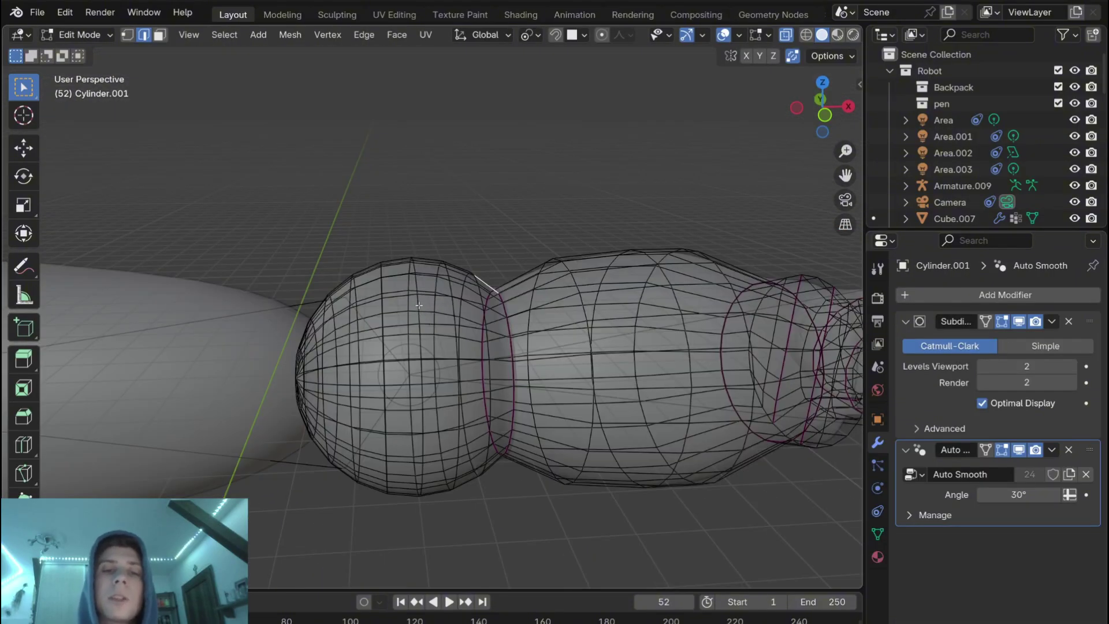
Step: Select the vertical edge loop around the middle of the elbow sphere and snap the 3D cursor to it
alt+click(419, 305)
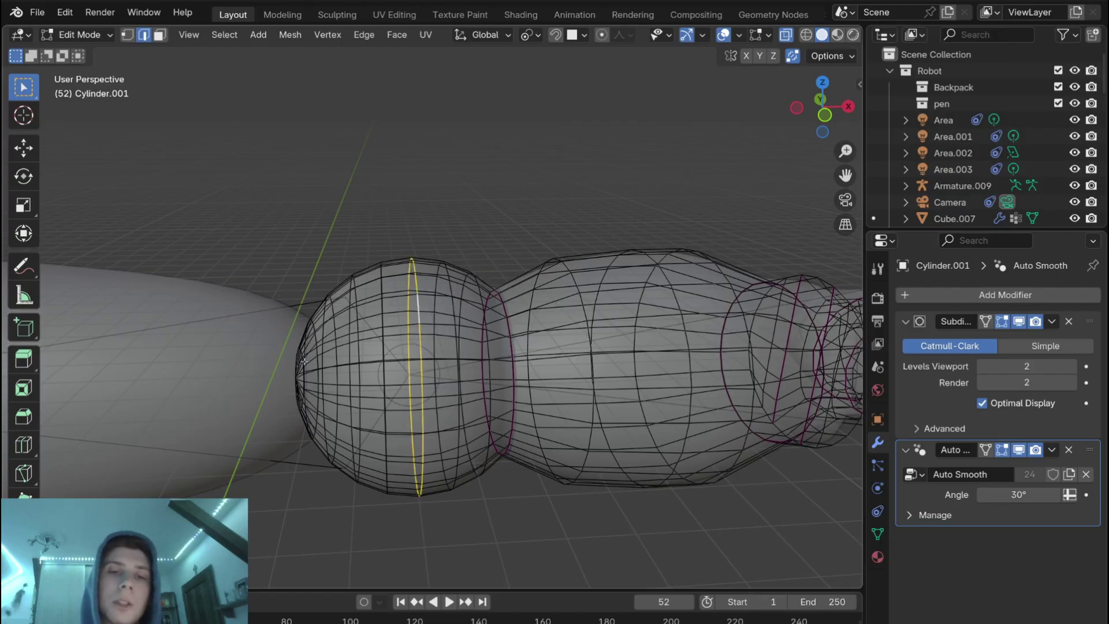
middle_drag(303, 361, 373, 405)
key(shift+s)
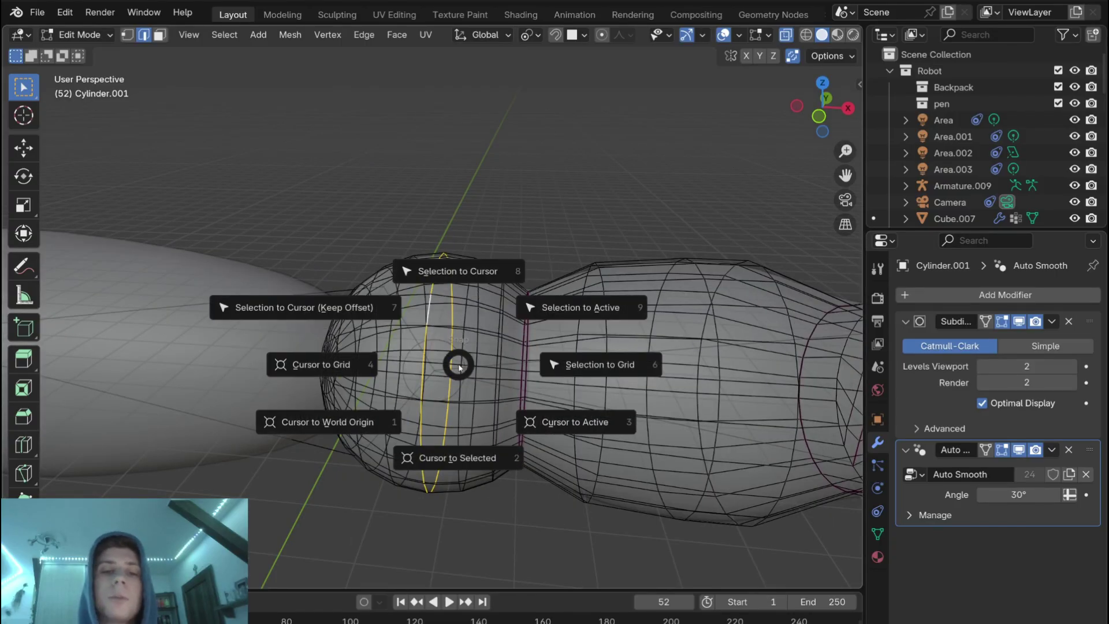
click(456, 458)
middle_drag(456, 458, 555, 391)
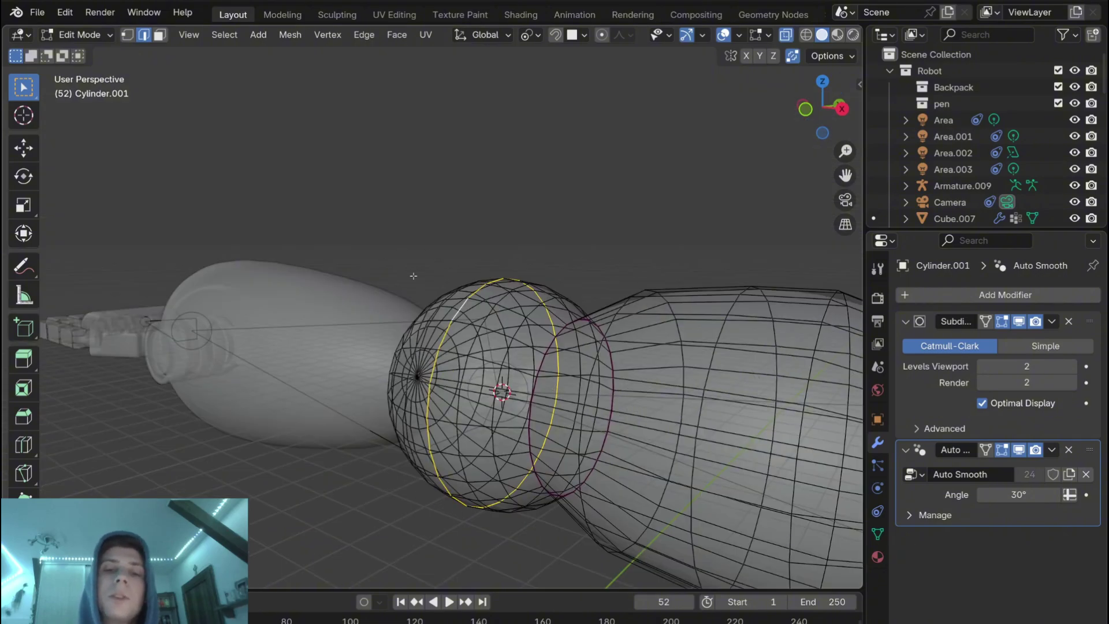
Step: Return to editing the armature and snap the selected elbow bone joint to the 3D cursor at the elbow sphere's center
key(Tab)
middle_drag(413, 276, 478, 425)
click(480, 381)
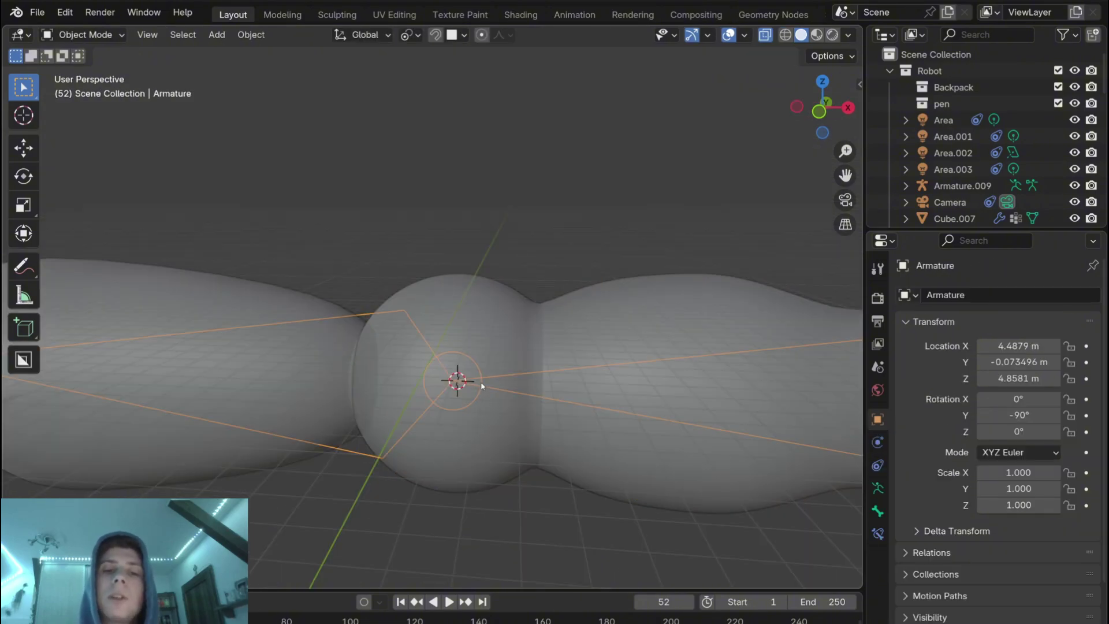
key(Tab)
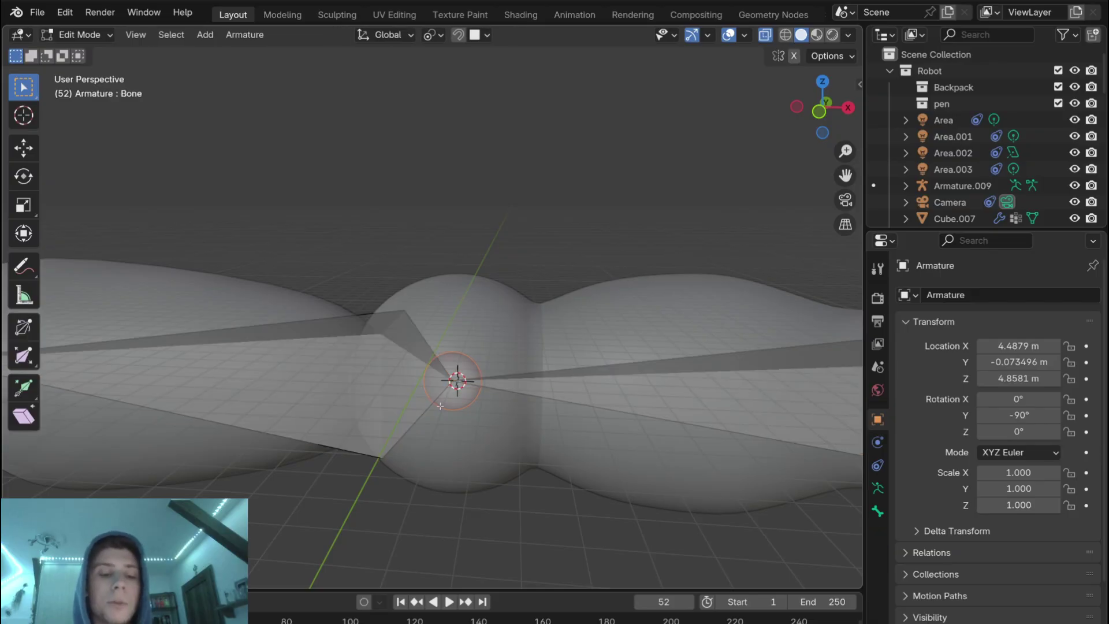
key(shift+s)
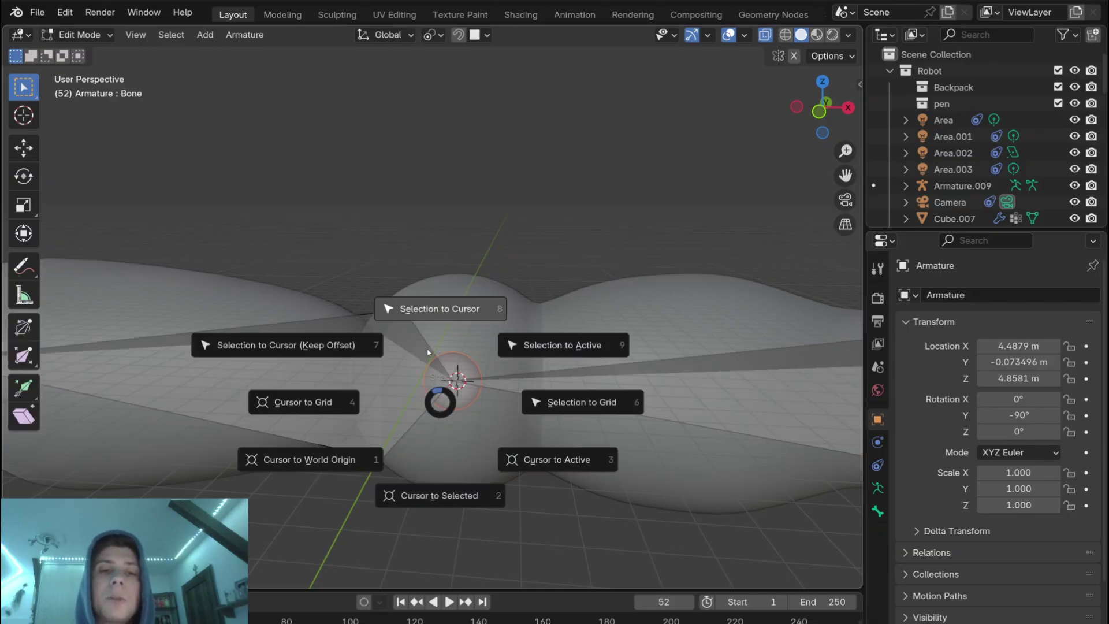
click(434, 316)
middle_drag(423, 243, 395, 275)
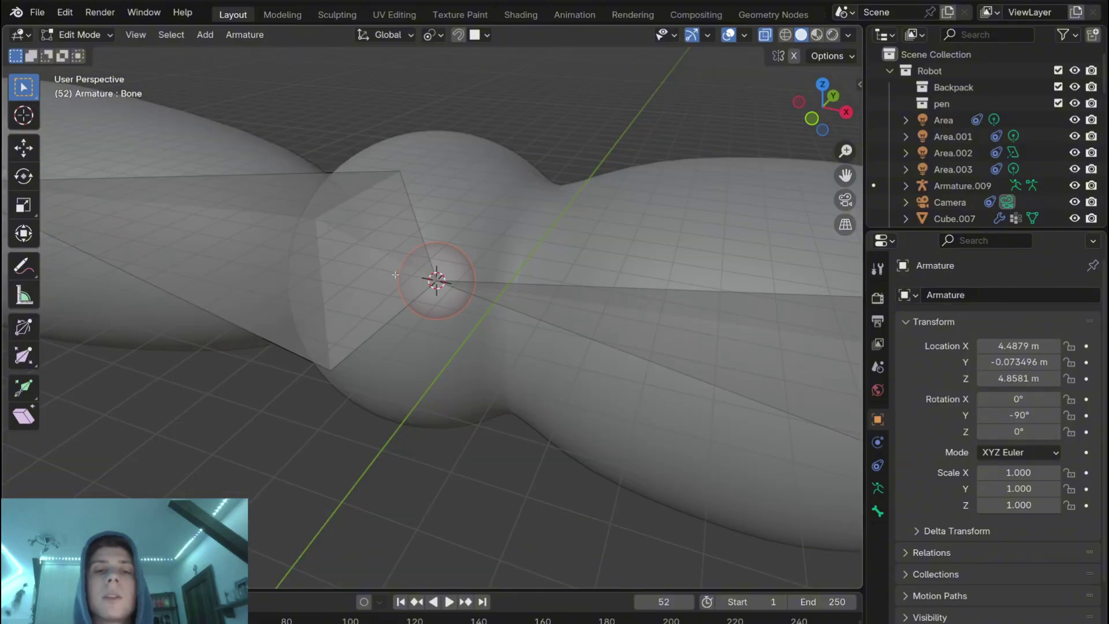
Step: Leave armature editing and open the round wrist joint mesh in Edit Mode
key(Tab)
click(503, 218)
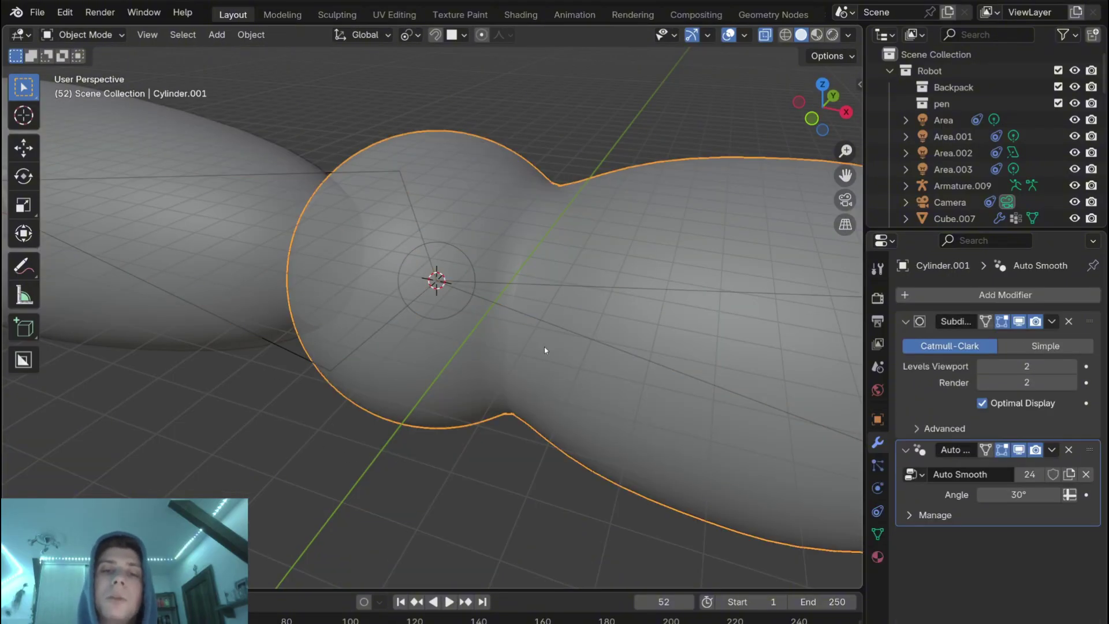
scroll(360, 298, down, 2)
scroll(360, 299, down, 1)
shift+middle_drag(280, 299, 700, 384)
scroll(478, 405, up, 5)
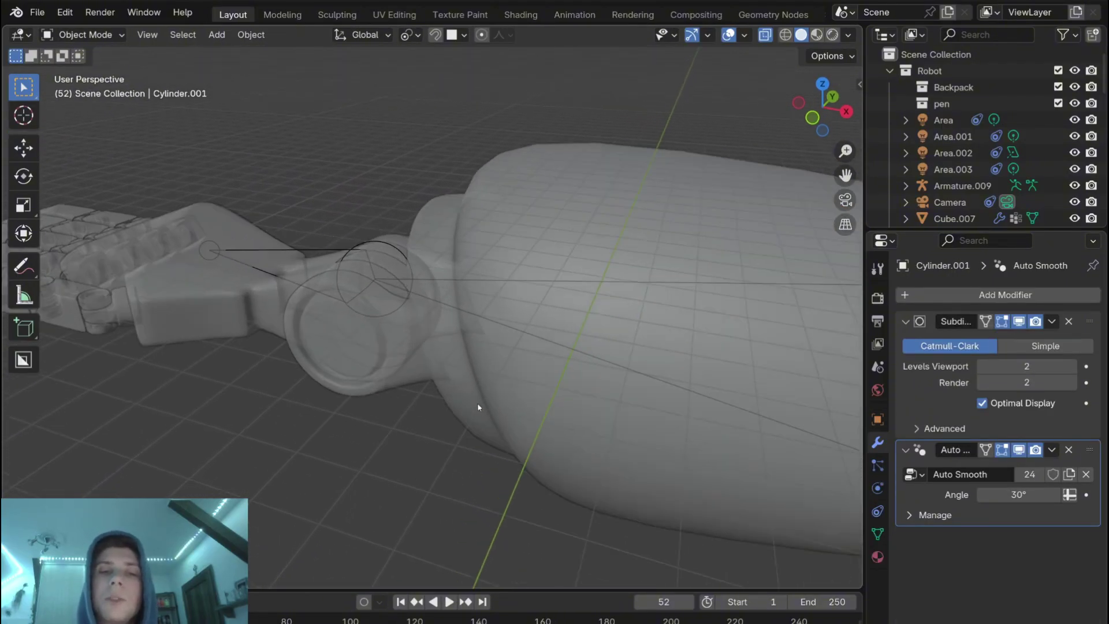
shift+middle_drag(288, 364, 532, 349)
click(499, 380)
key(Tab)
Step: Select the center vertices of the wrist joint's discs and snap the 3D cursor to them
scroll(499, 370, up, 3)
key(1)
key(w)
click(476, 374)
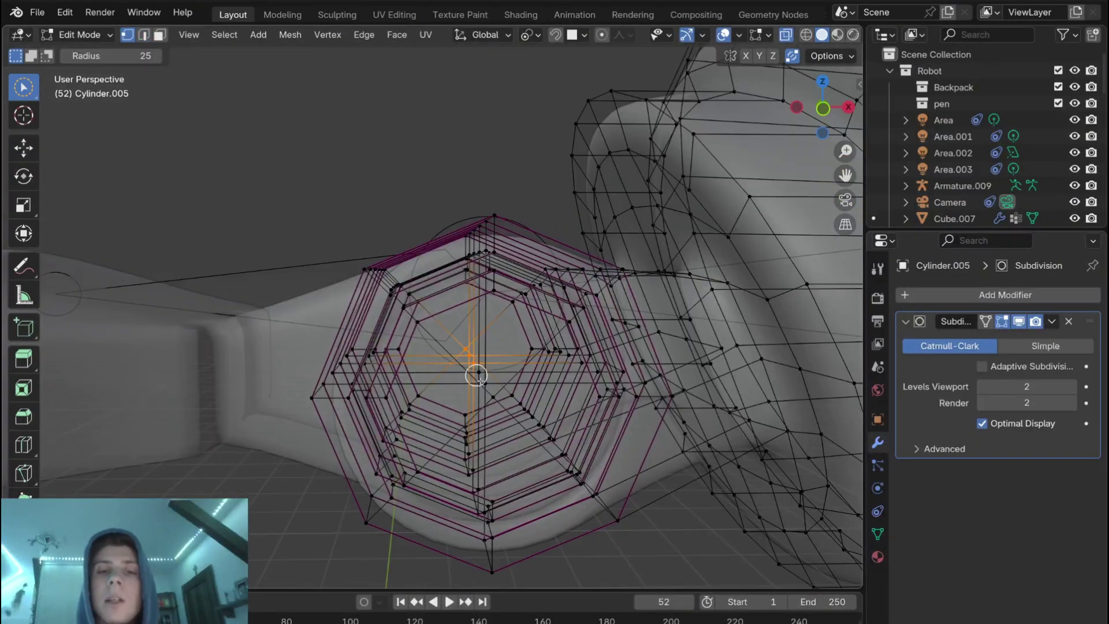
middle_drag(475, 376, 485, 382)
drag(493, 396, 475, 368)
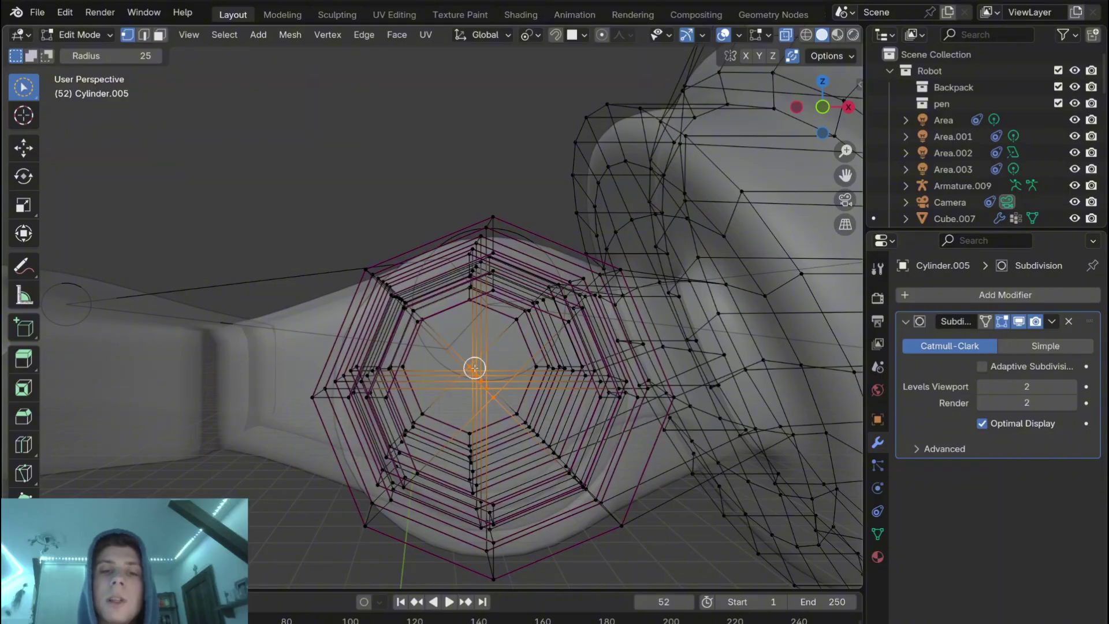
key(shift+s)
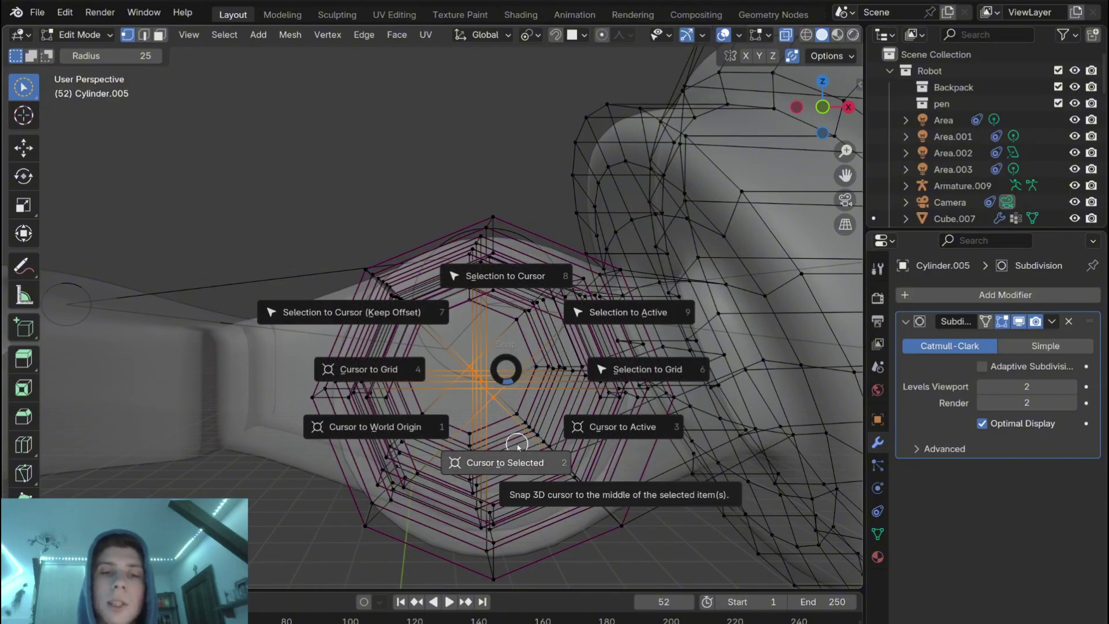
click(505, 463)
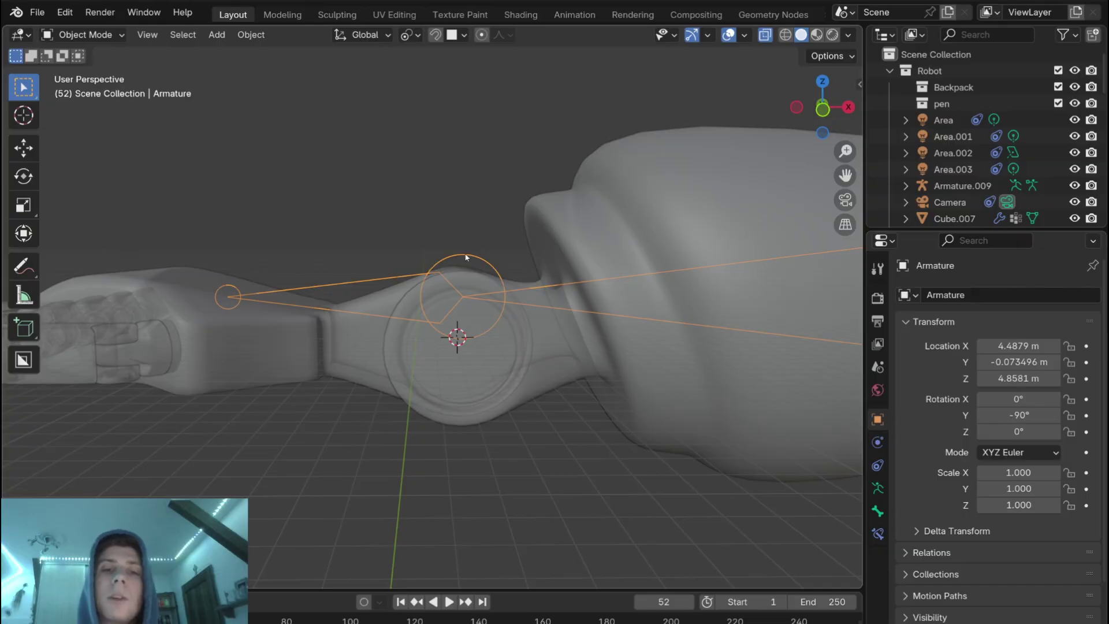
Step: Reopen the armature for editing and snap the bone joint at the wrist to the 3D cursor
key(Tab)
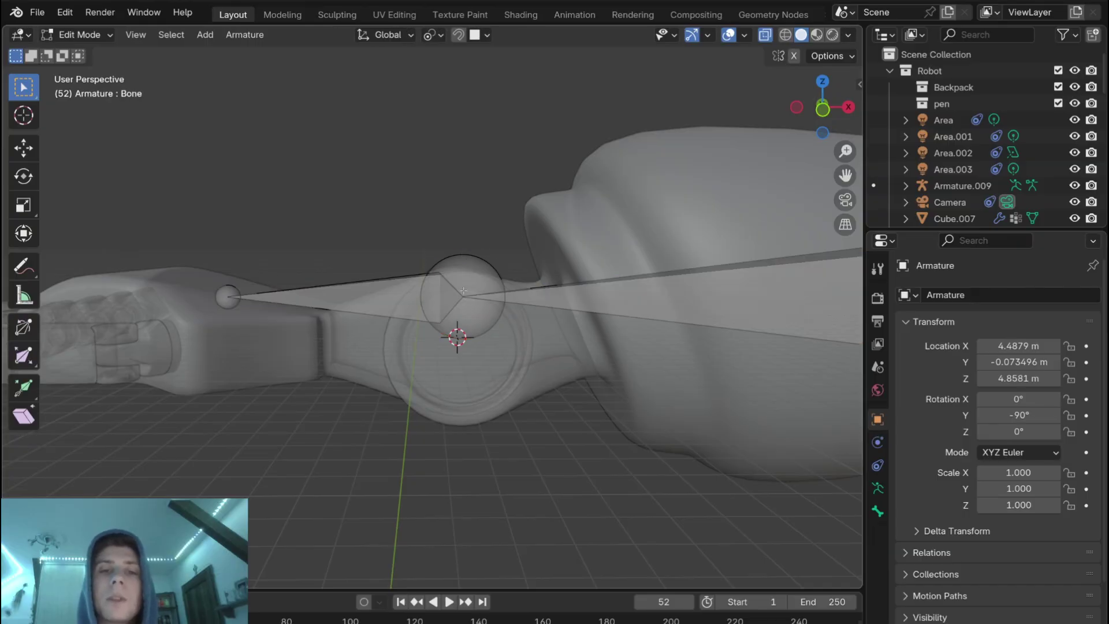
click(456, 275)
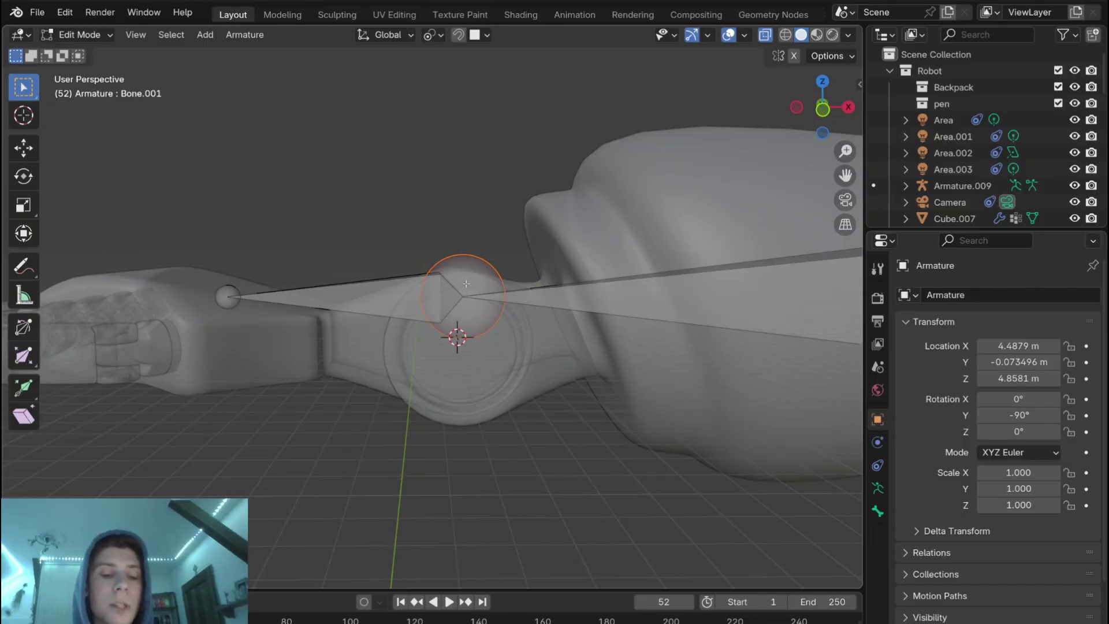
key(shift+s)
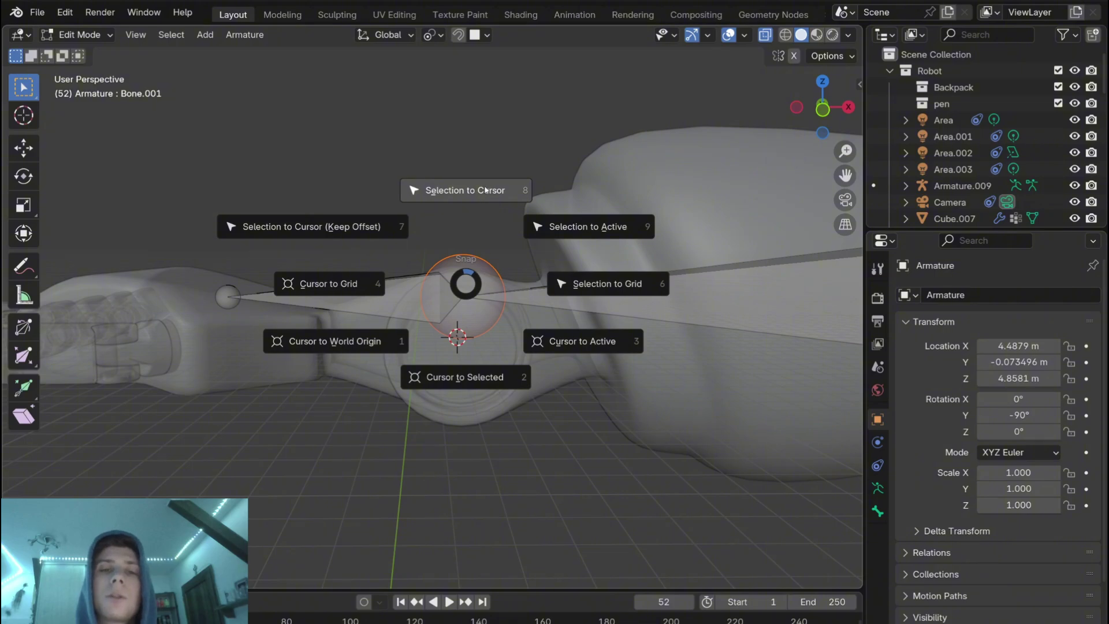
click(485, 190)
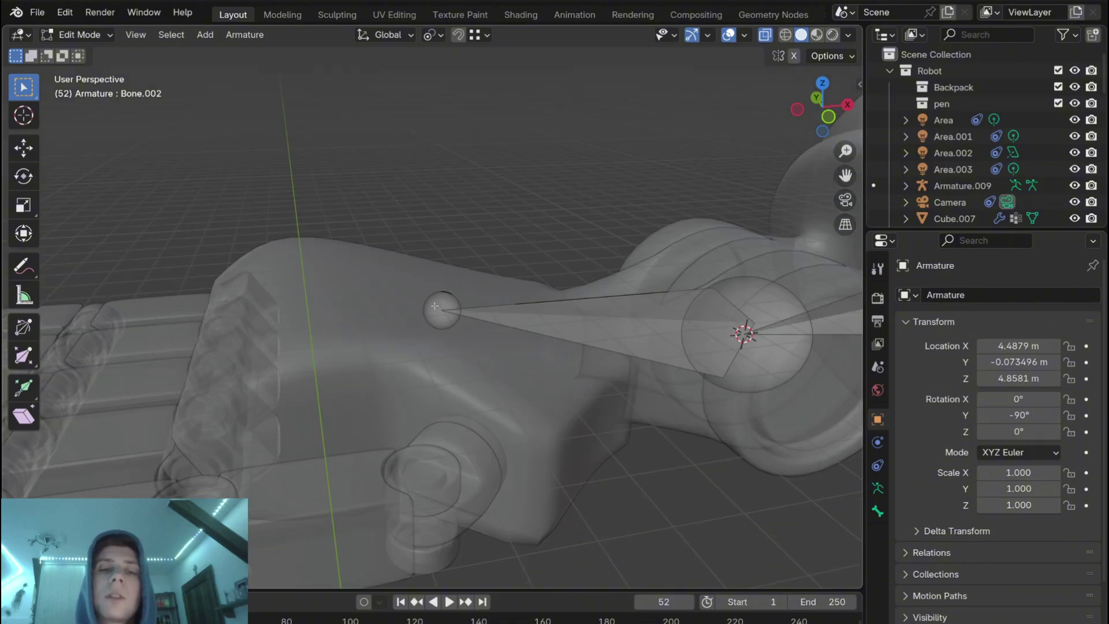
Step: With snapping enabled, move the hand bone's tip along global Z to the height of the wrist joint
click(444, 310)
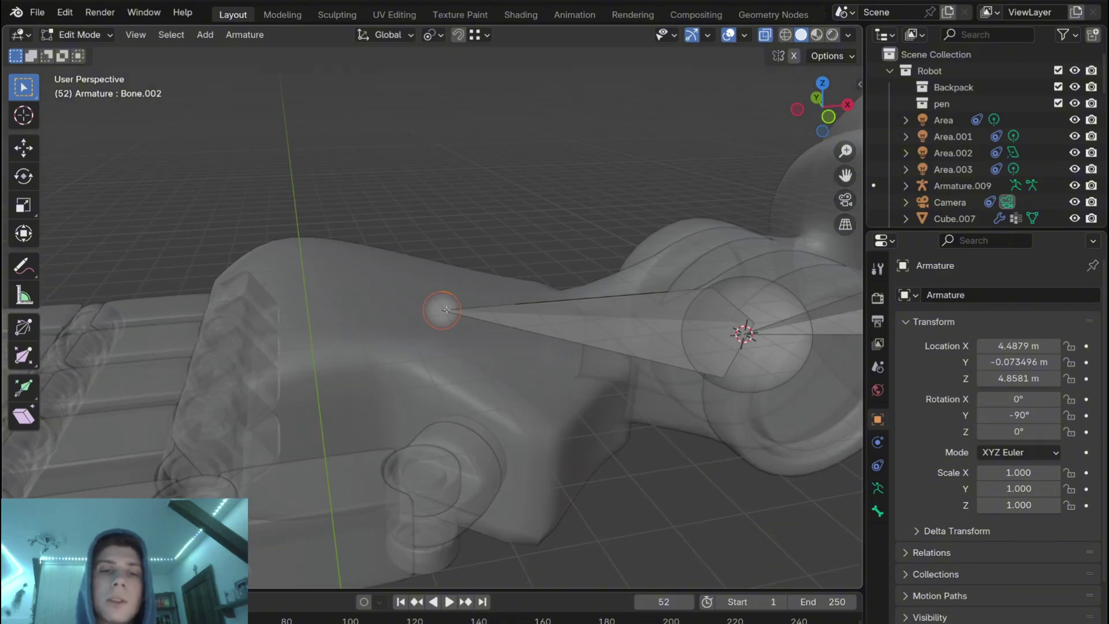
click(458, 35)
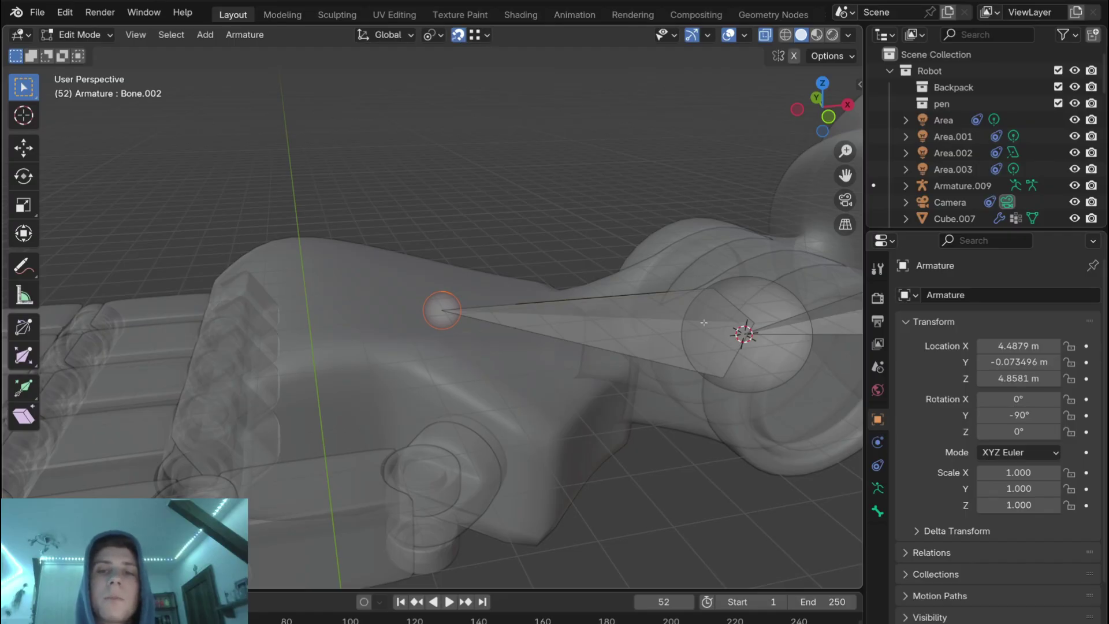
mouse_move(568, 286)
middle_down()
mouse_move(554, 282)
mouse_move(586, 291)
middle_up()
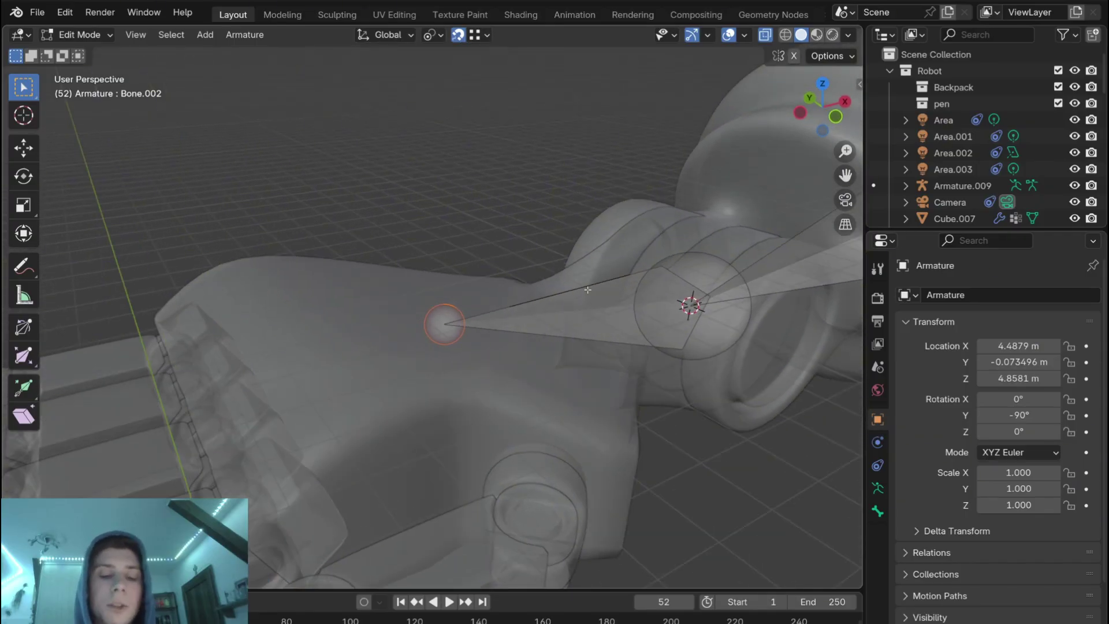
key(g)
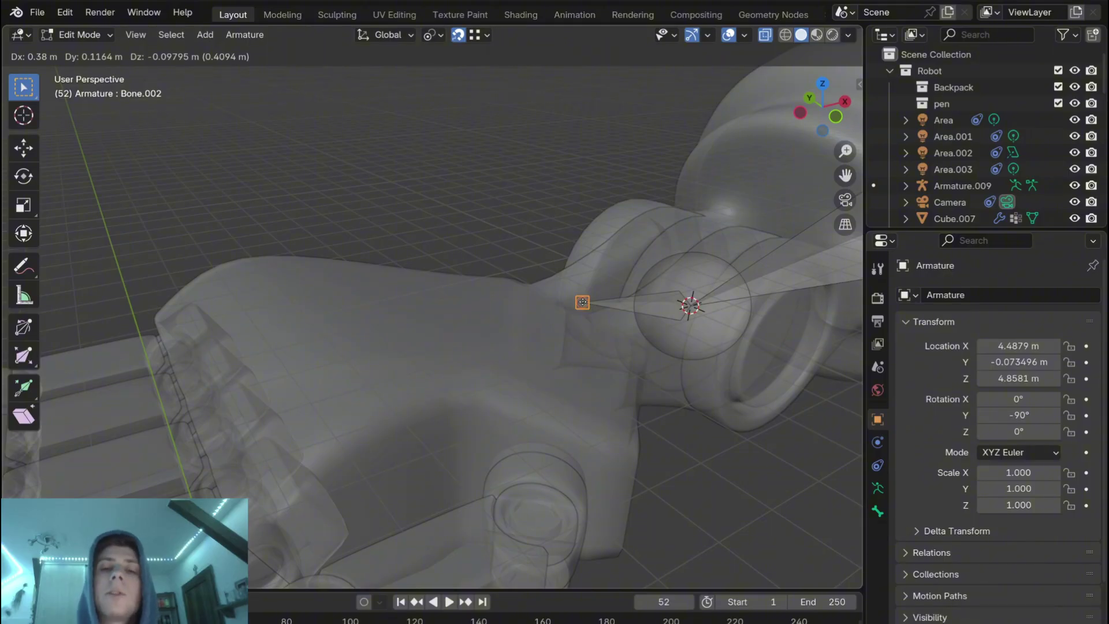
key(z)
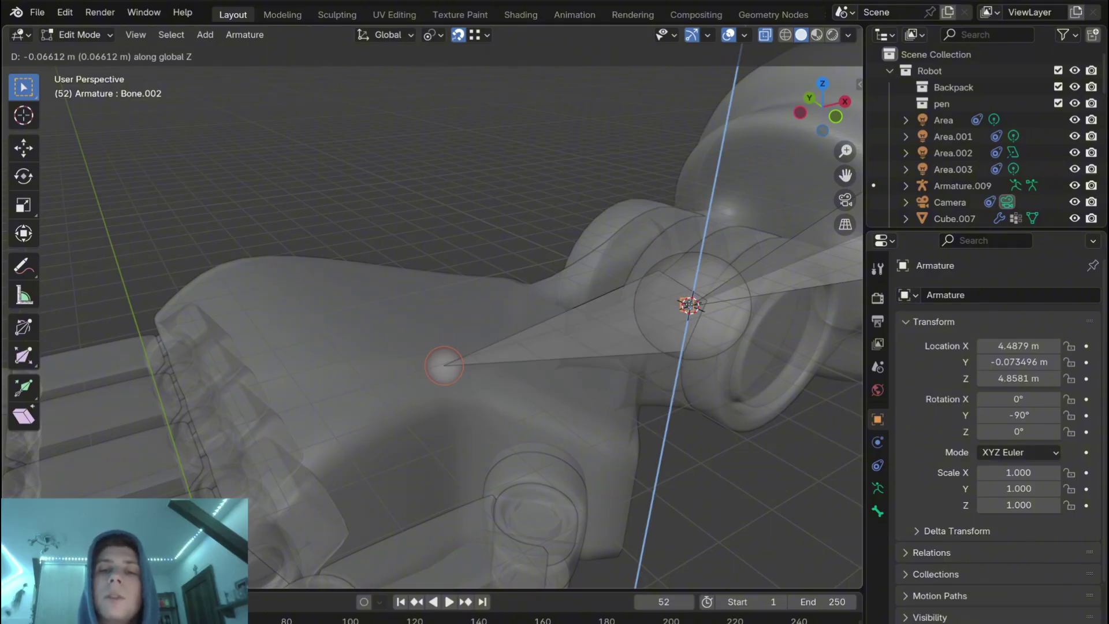
click(689, 305)
Step: Examine from the left orthographic view how the hand bone's tip lines up with the wrist joint
scroll(664, 139, down, 8)
click(800, 112)
scroll(427, 230, up, 5)
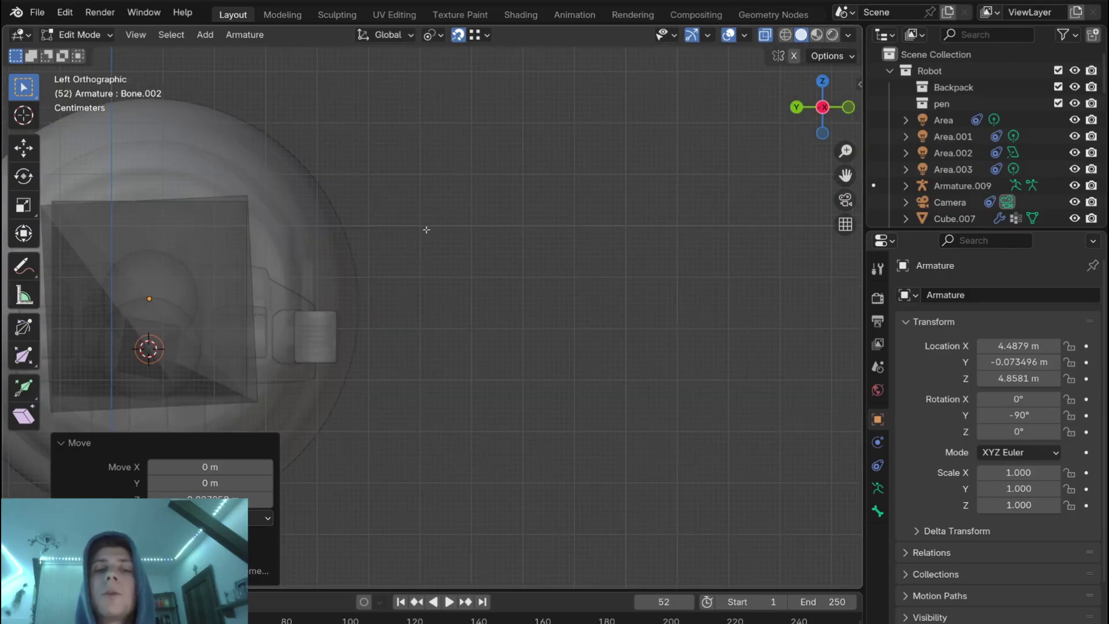
shift+middle_drag(247, 265, 644, 243)
scroll(645, 249, up, 3)
shift+middle_drag(654, 307, 485, 297)
scroll(485, 297, up, 3)
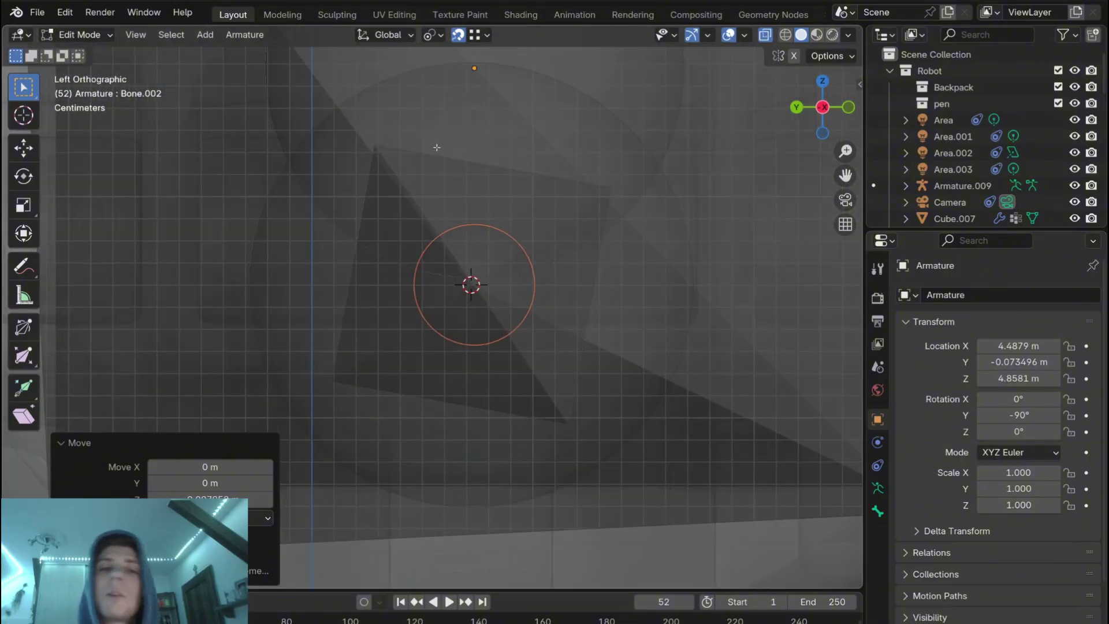
scroll(612, 205, down, 4)
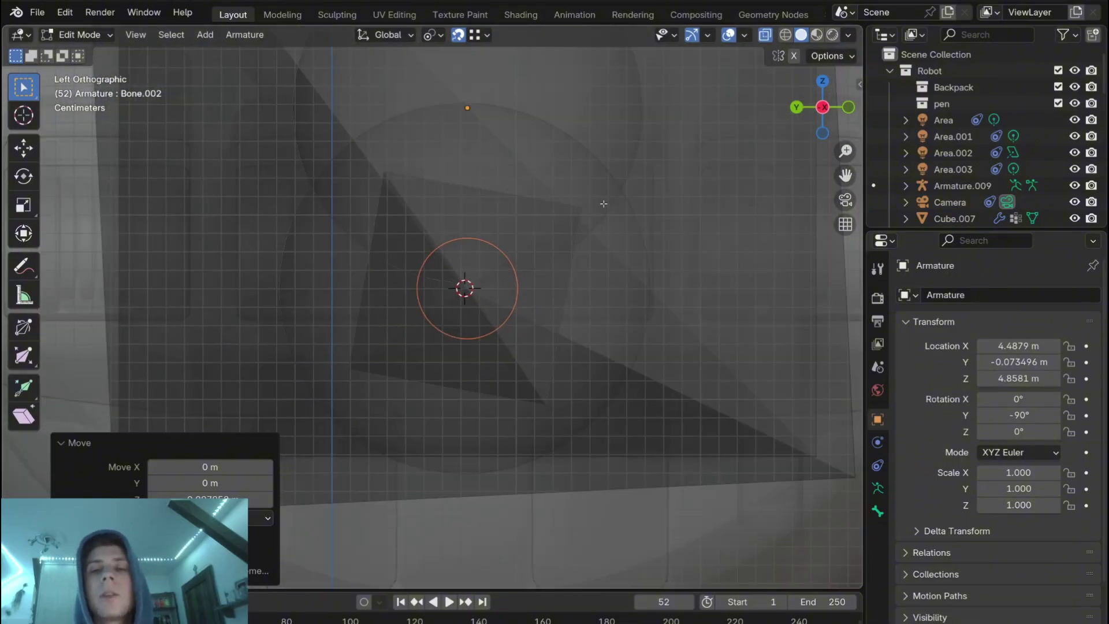
Step: Examine the bone chain from shoulder to palm in the top orthographic view for sideways misalignment
key(KP_7)
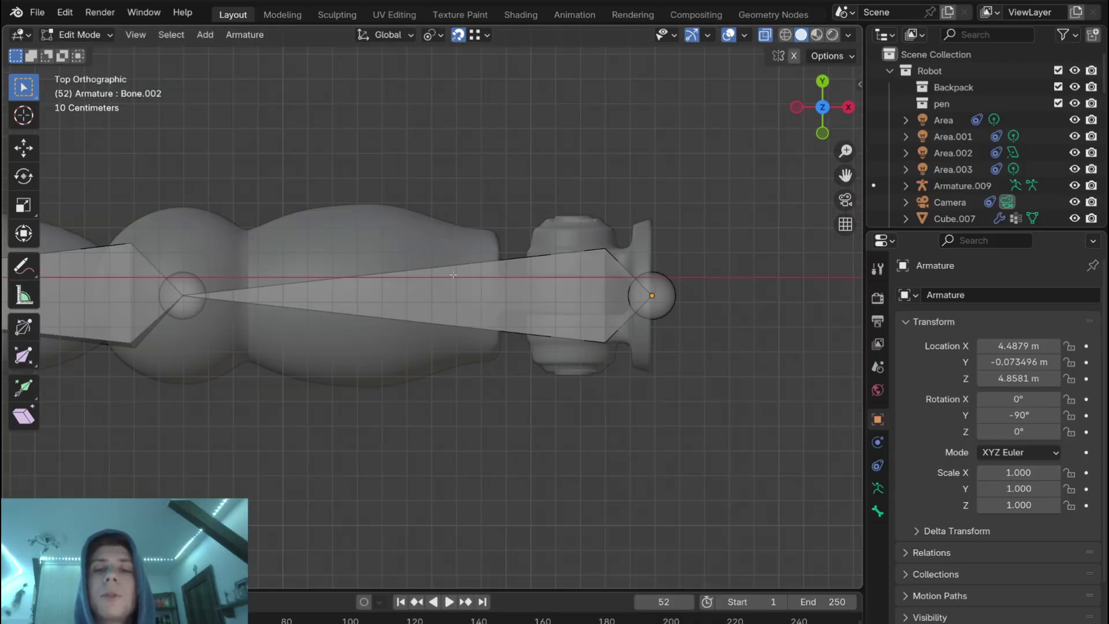
shift+middle_drag(101, 256, 622, 265)
scroll(622, 265, up, 2)
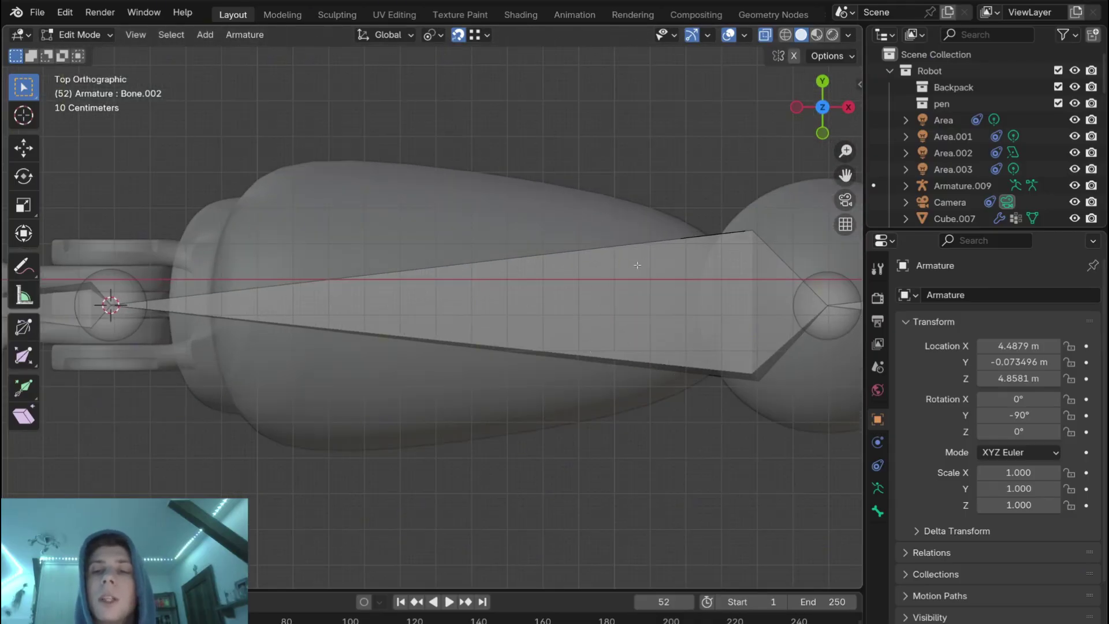
shift+middle_drag(107, 277, 497, 277)
scroll(498, 278, up, 4)
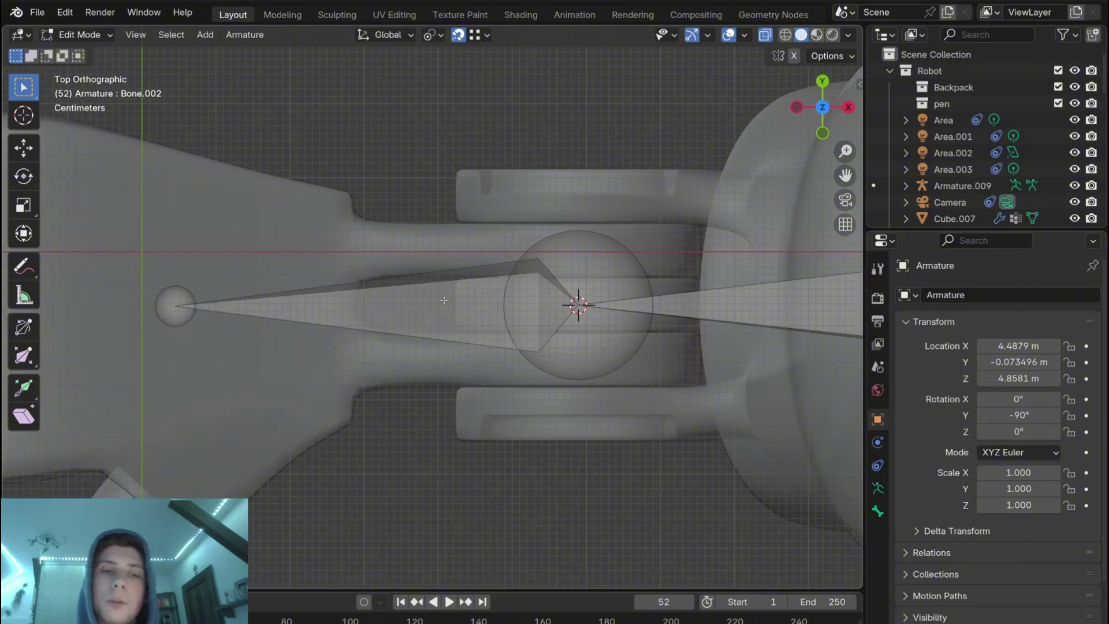
scroll(469, 318, down, 4)
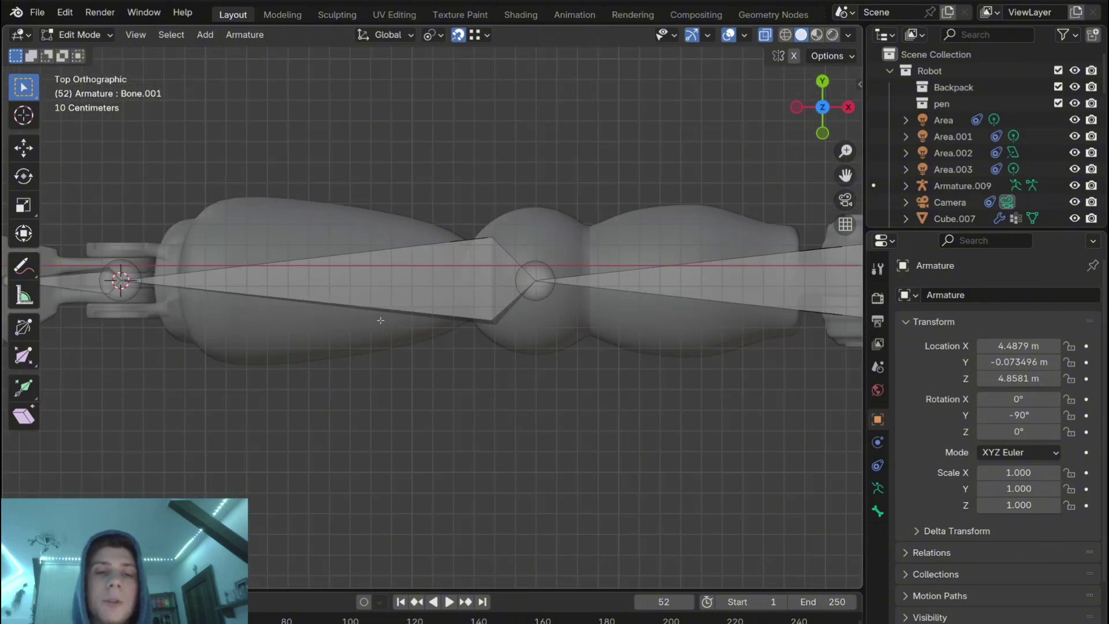
scroll(379, 319, up, 2)
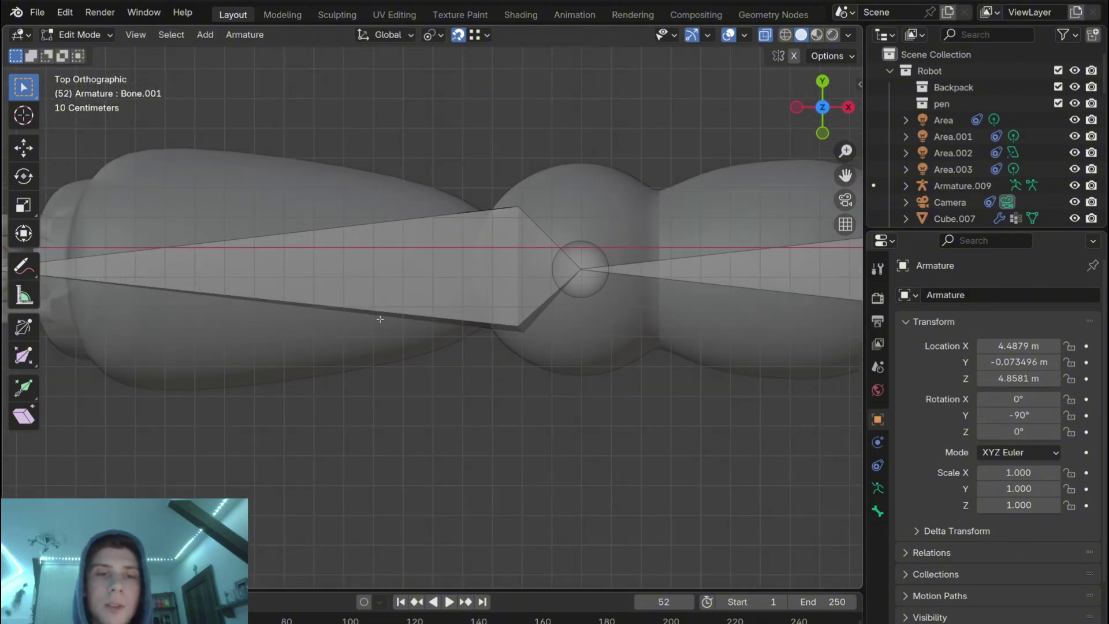
Step: Select the forearm bone, show its transform values and set its tail X and Y to 0
shift+middle_drag(380, 319, 544, 271)
click(491, 270)
scroll(491, 269, down, 2)
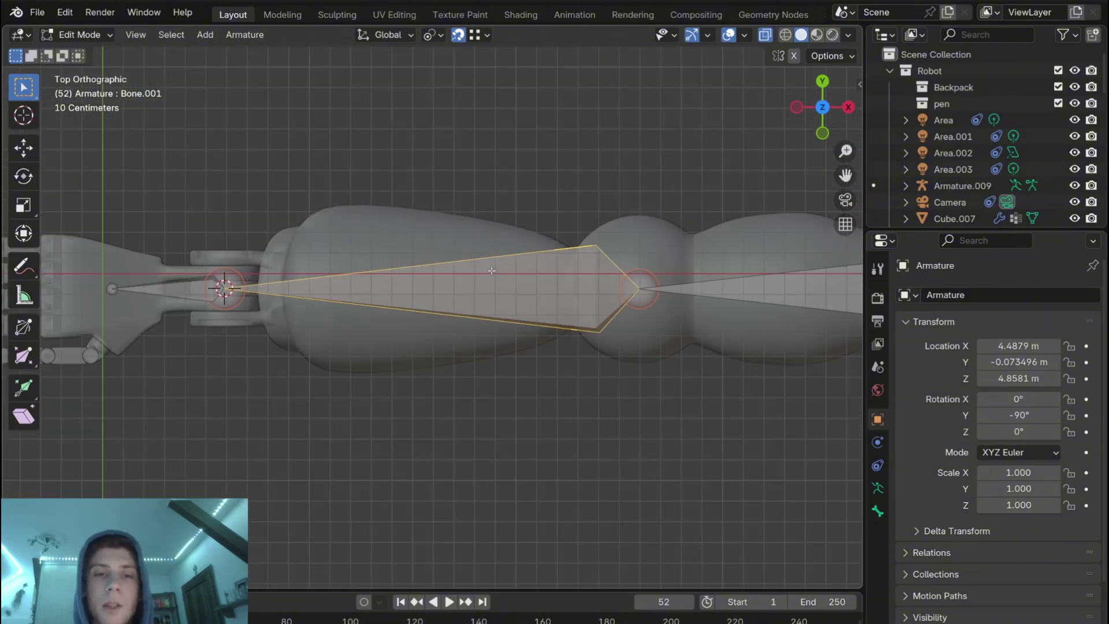
key(n)
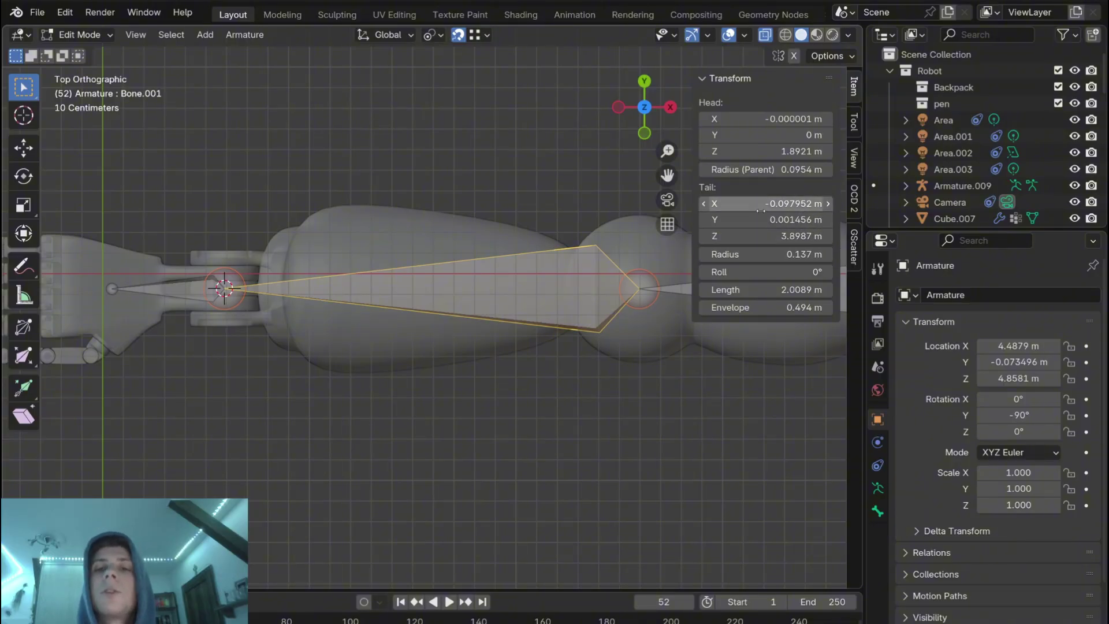
drag(761, 203, 763, 209)
text(0)
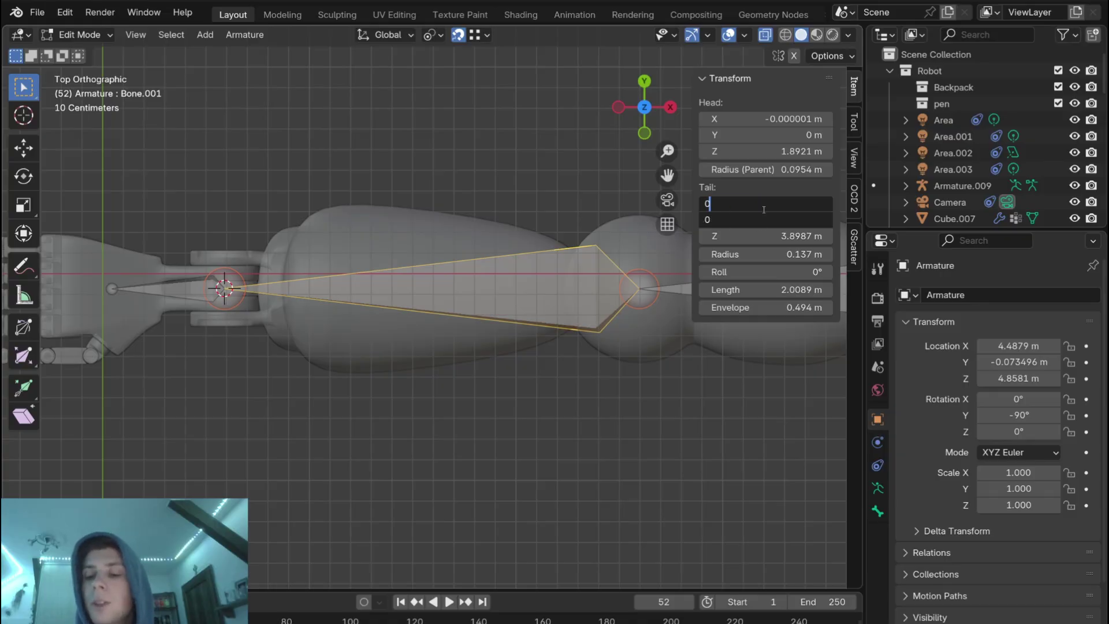
key(Return)
Step: Open the thumb's base joint mesh in Edit Mode and frame it closely
scroll(616, 285, up, 1)
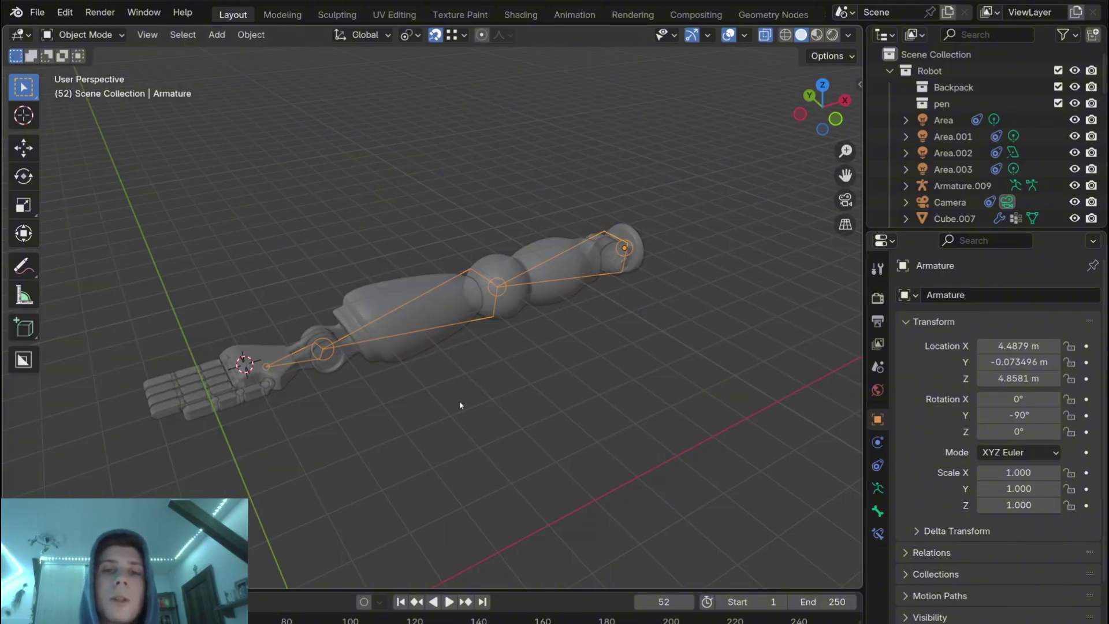
middle_drag(460, 405, 454, 329)
scroll(453, 329, up, 3)
scroll(473, 322, up, 2)
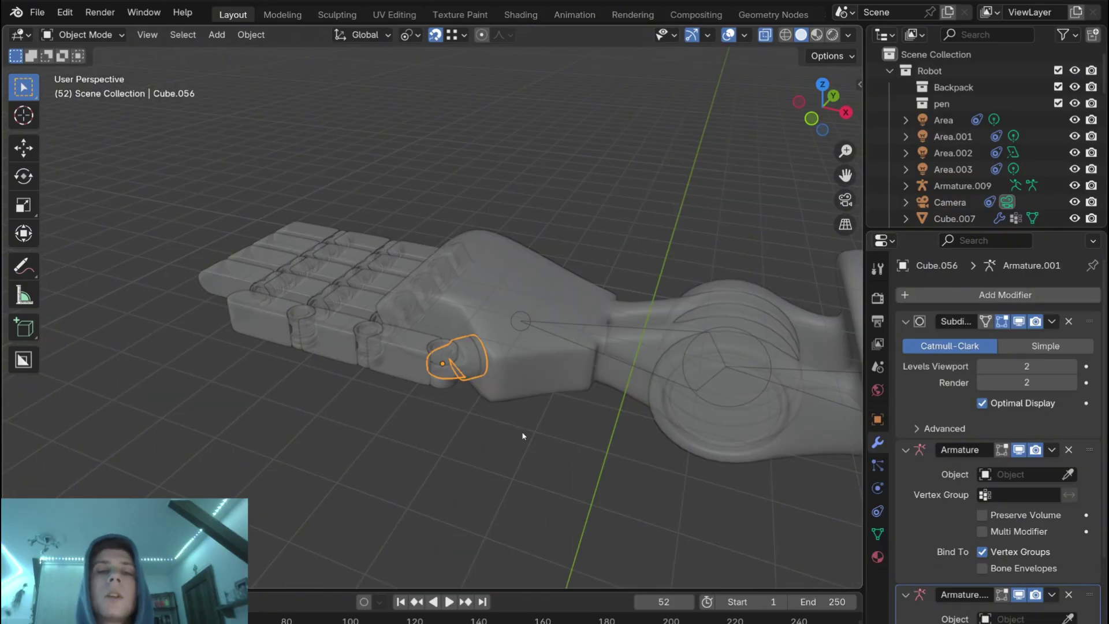
scroll(521, 433, up, 3)
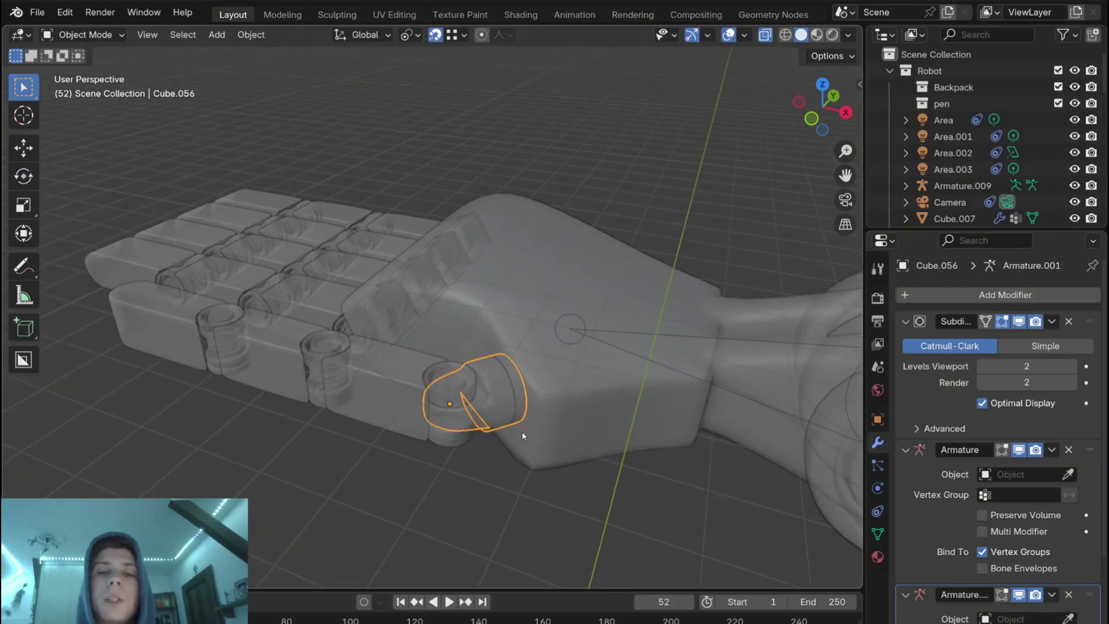
shift+middle_drag(521, 432, 449, 376)
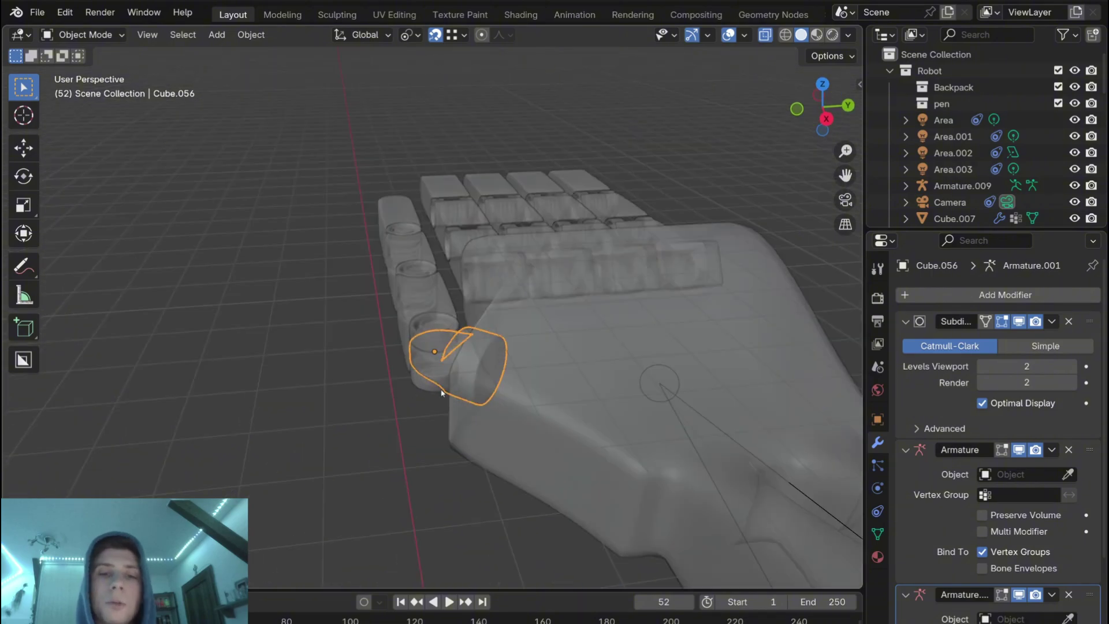
key(Tab)
key(KP_Decimal)
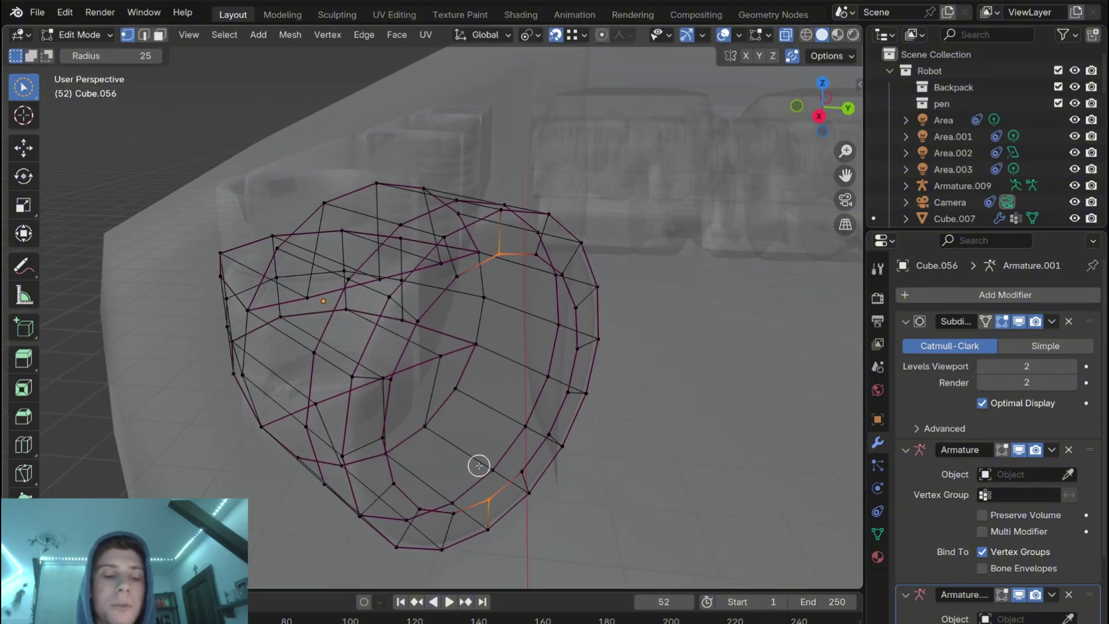
Step: Snap the 3D cursor to the selected vertices of the thumb's base joint mesh
key(shift+s)
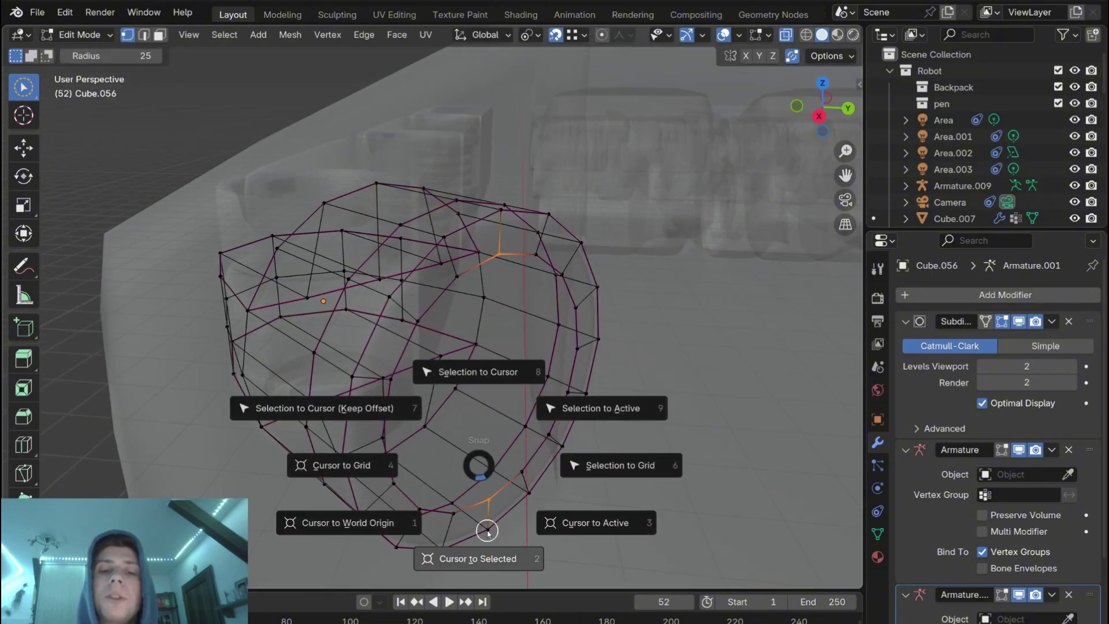
click(488, 527)
middle_drag(522, 402, 444, 347)
Step: Add an armature at the 3D cursor, scaled to 0.135 and rotated about 47.3° around Z to follow the thumb's base
key(Tab)
key(shift+a)
click(417, 278)
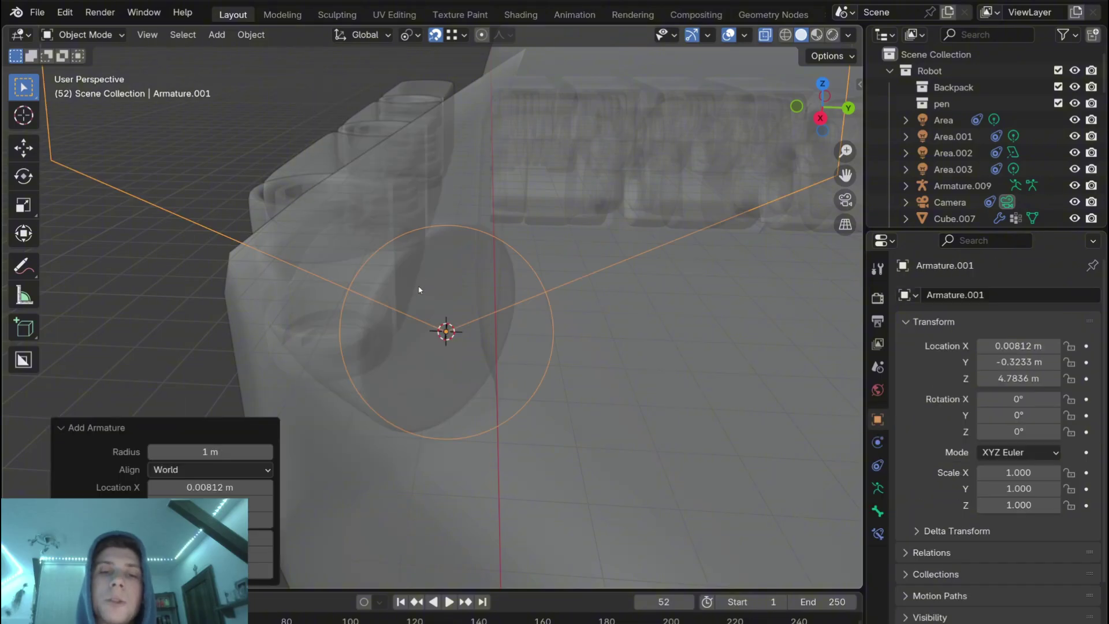
key(KP_7)
key(r)
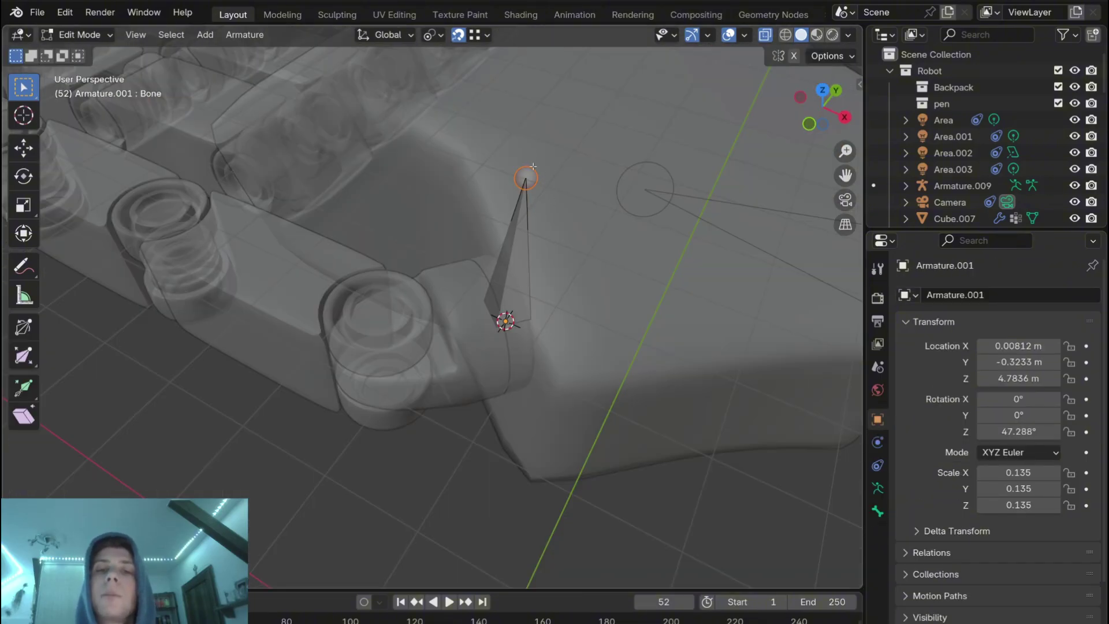
Step: Leave armature editing, select the thumb's first knuckle ring and snap the 3D cursor to its centre
key(Tab)
shift+middle_drag(388, 347, 436, 307)
click(464, 318)
scroll(468, 292, up, 3)
scroll(471, 266, down, 2)
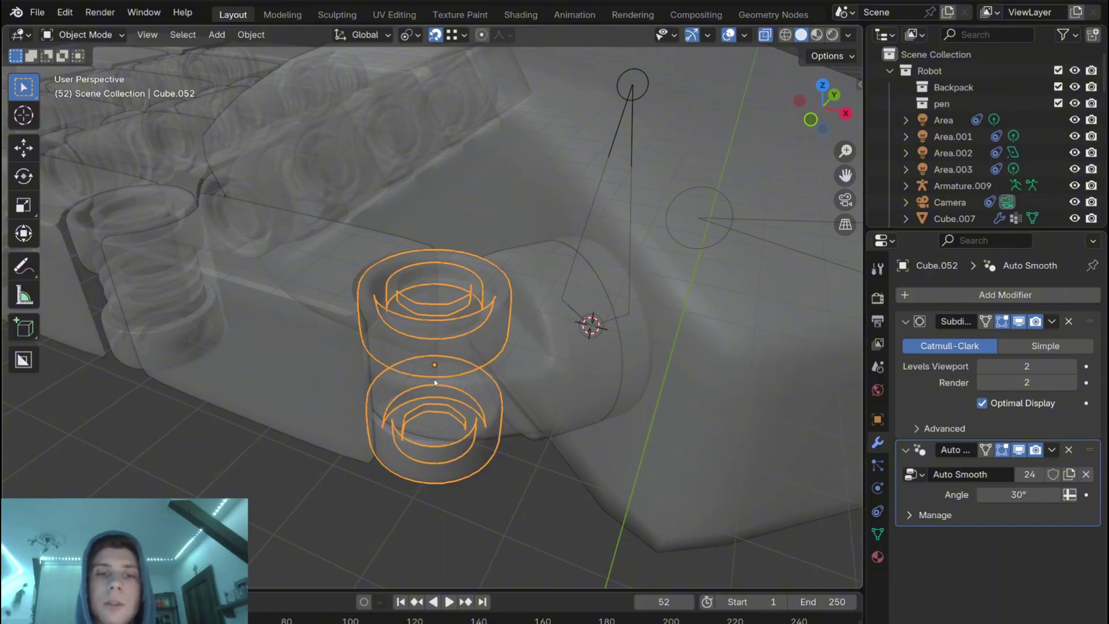
scroll(435, 382, up, 2)
key(shift+s)
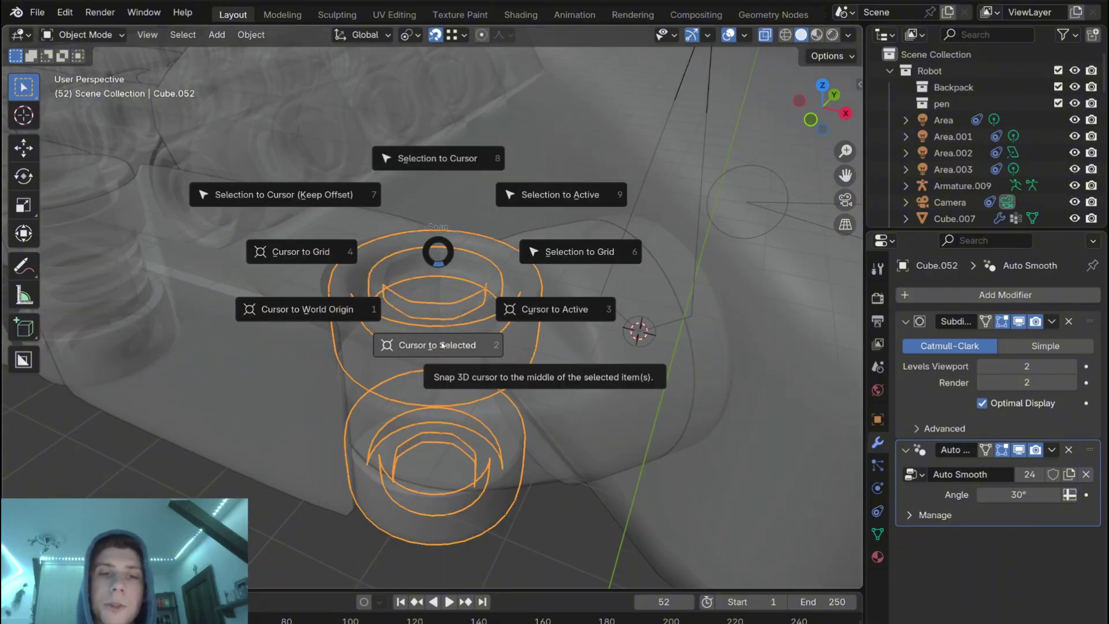
click(442, 345)
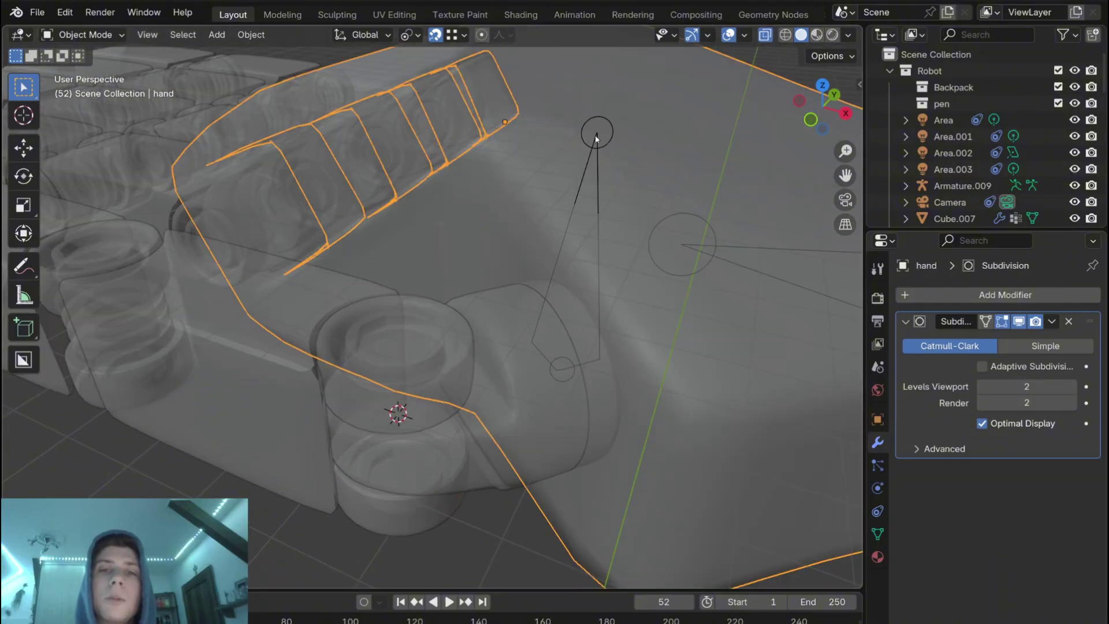
Step: Edit the thumb armature and snap the base bone's tip to the 3D cursor at the first knuckle
click(596, 138)
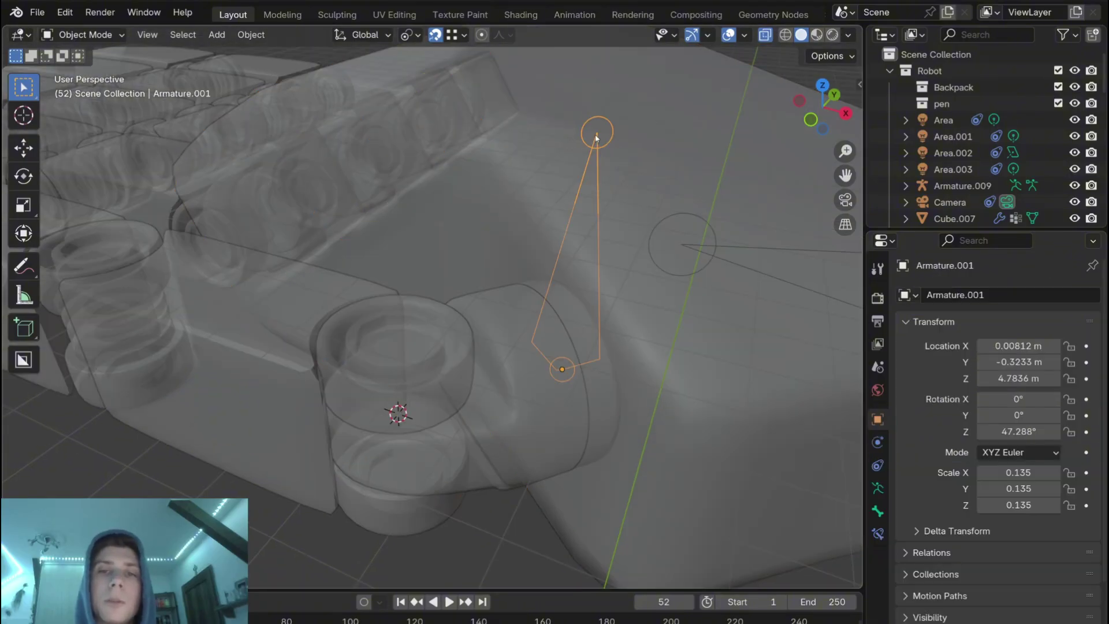
key(Tab)
key(shift+s)
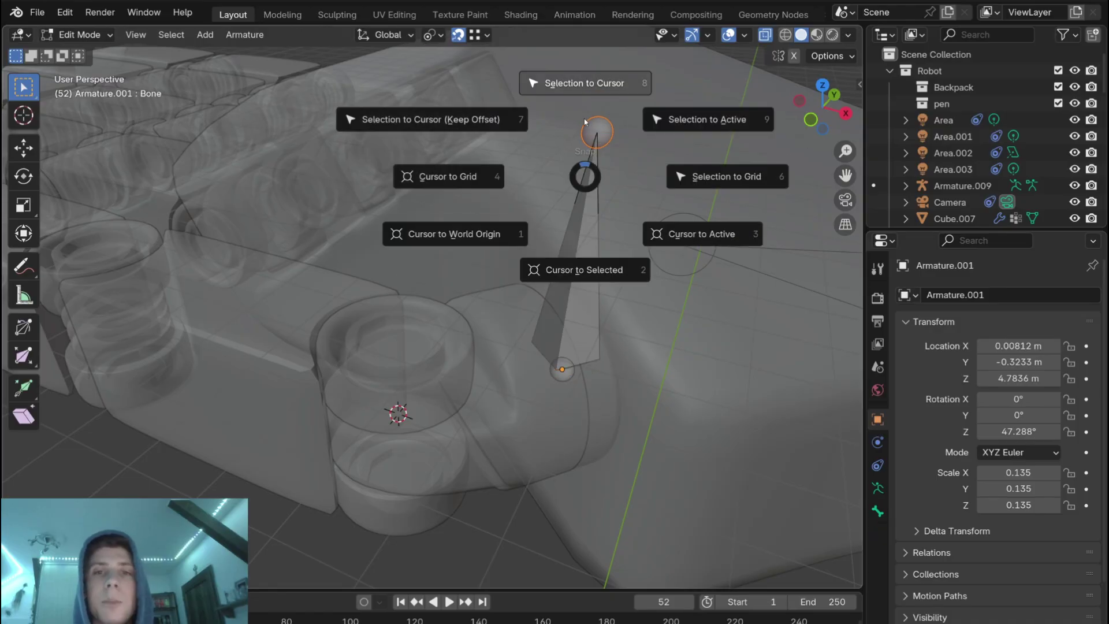
click(585, 85)
Step: Extrude three chained bones along the thumb in top view, ending at the second knuckle, the third knuckle and the thumb's tip
key(KP_7)
key(e)
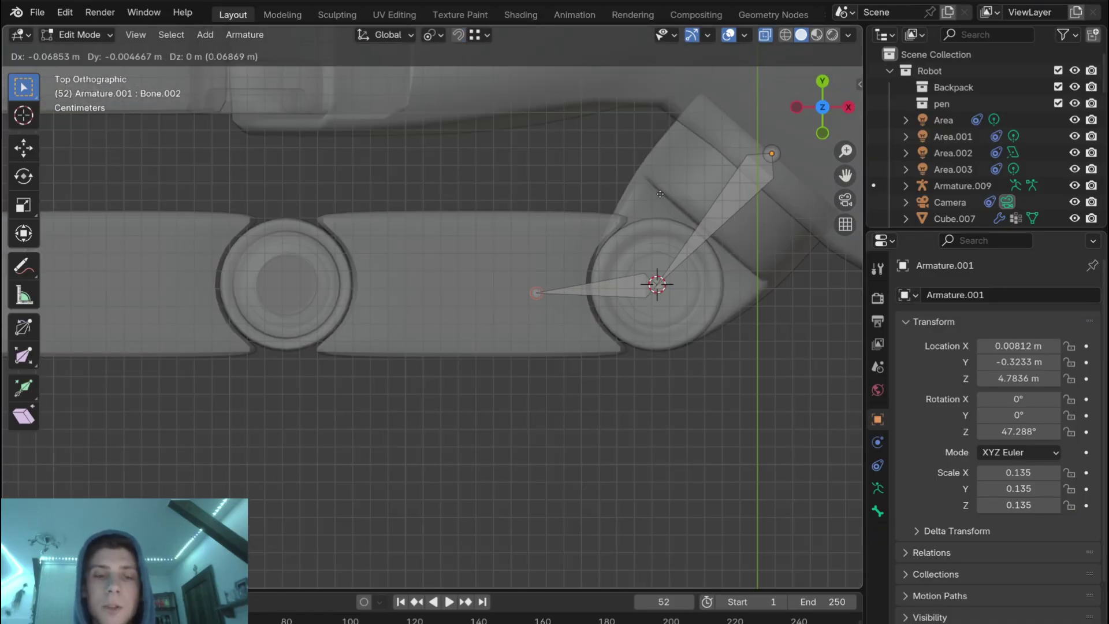
key(x)
click(408, 174)
shift+middle_drag(322, 211, 725, 209)
key(e)
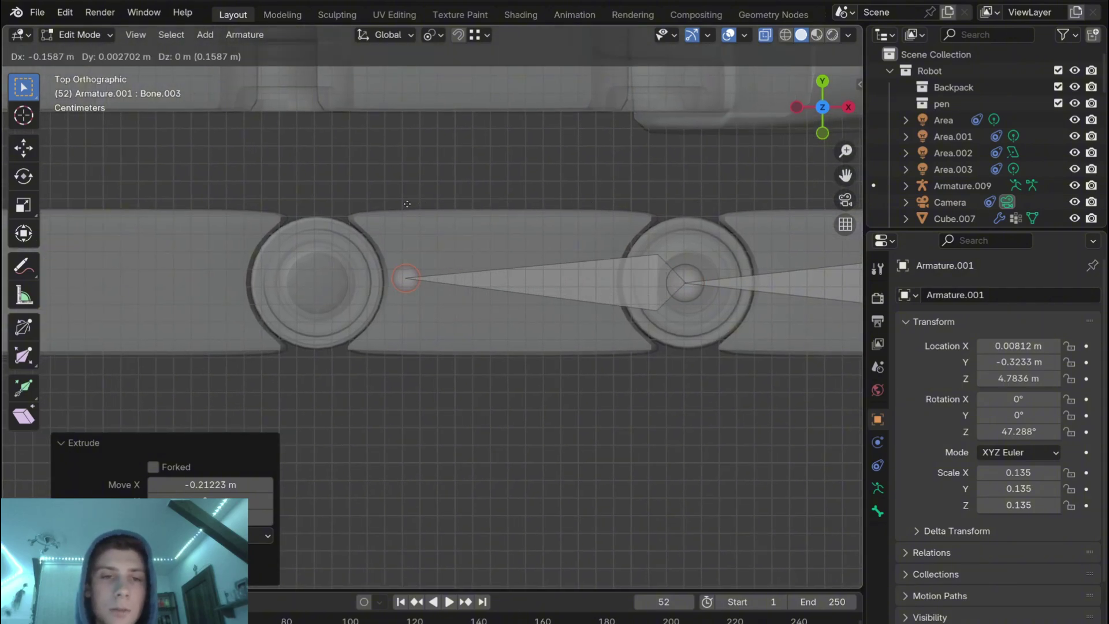
click(334, 232)
shift+middle_drag(334, 233, 718, 231)
key(e)
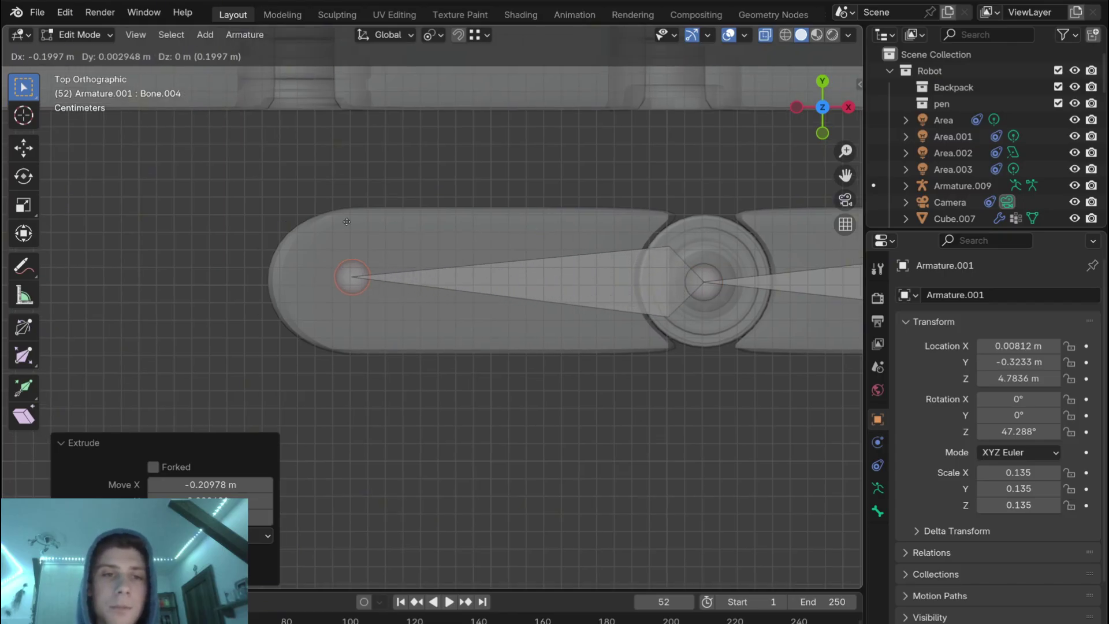
click(276, 224)
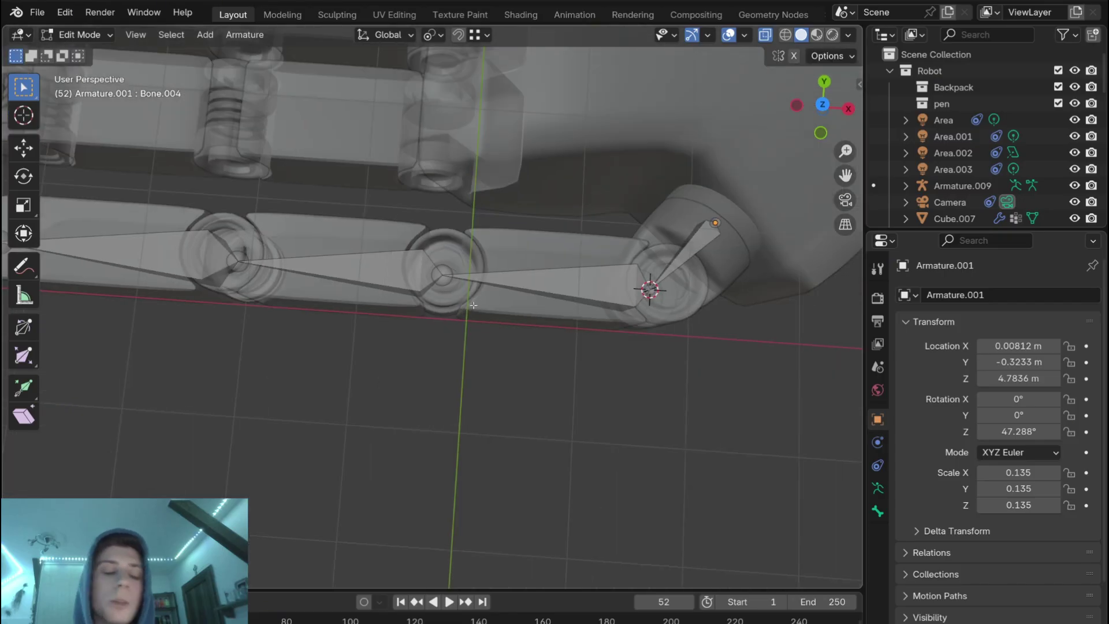
Step: Leave armature editing, select the thumb's second knuckle and snap the 3D cursor to its centre
scroll(478, 295, up, 2)
key(Tab)
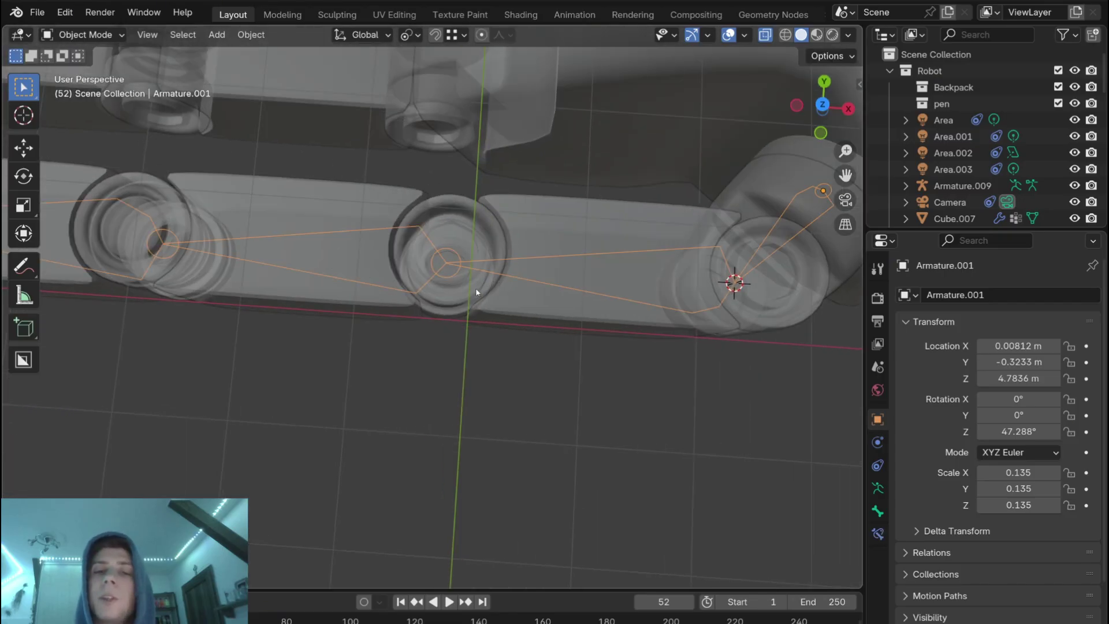
click(476, 288)
scroll(476, 287, up, 3)
scroll(476, 287, down, 2)
middle_drag(476, 306, 475, 262)
scroll(475, 279, up, 1)
key(shift+s)
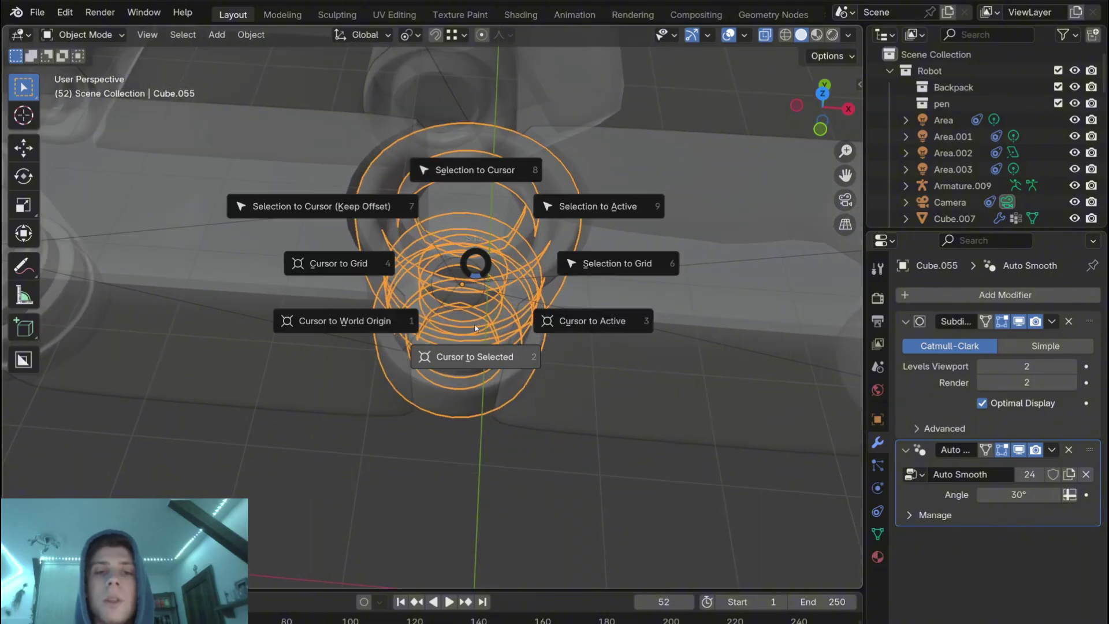
click(474, 357)
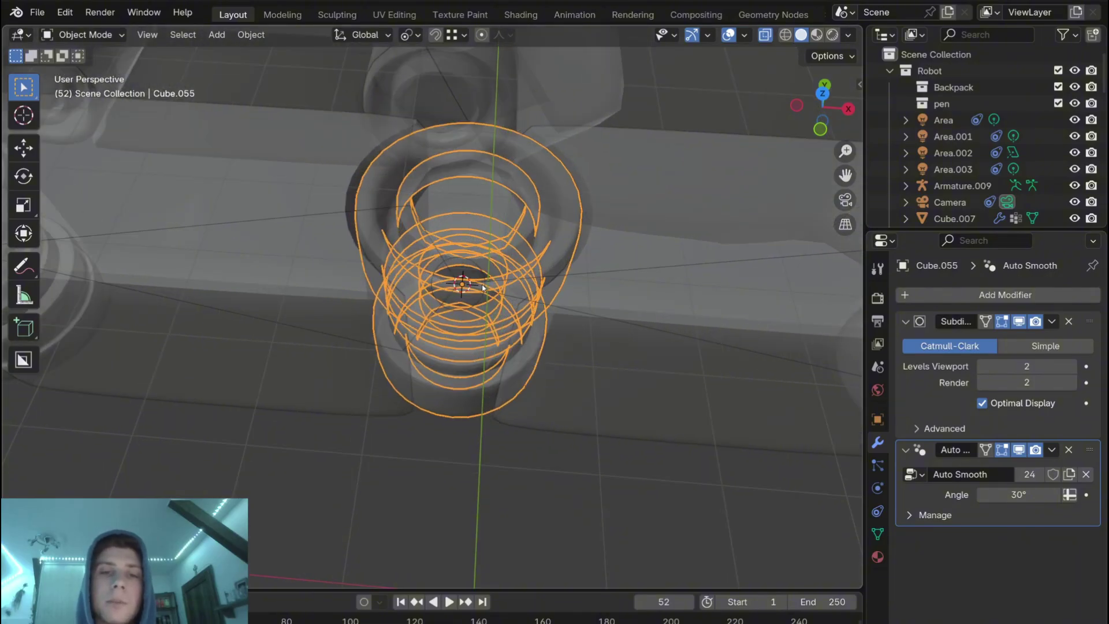
Step: Snap the thumb armature's bone joint at the second knuckle to the 3D cursor
click(462, 278)
key(Tab)
key(shift+s)
click(468, 232)
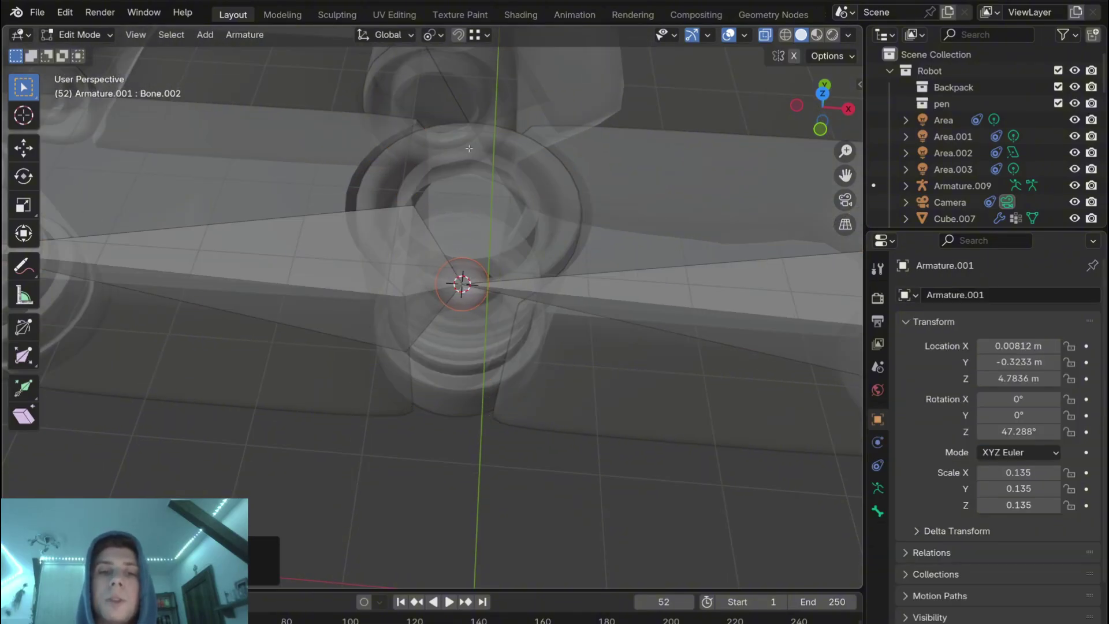
Step: Leave armature editing, select the thumb's third knuckle and snap the 3D cursor to its centre
scroll(444, 236, down, 4)
shift+middle_drag(386, 238, 585, 232)
scroll(402, 268, up, 4)
middle_drag(402, 267, 450, 304)
key(Tab)
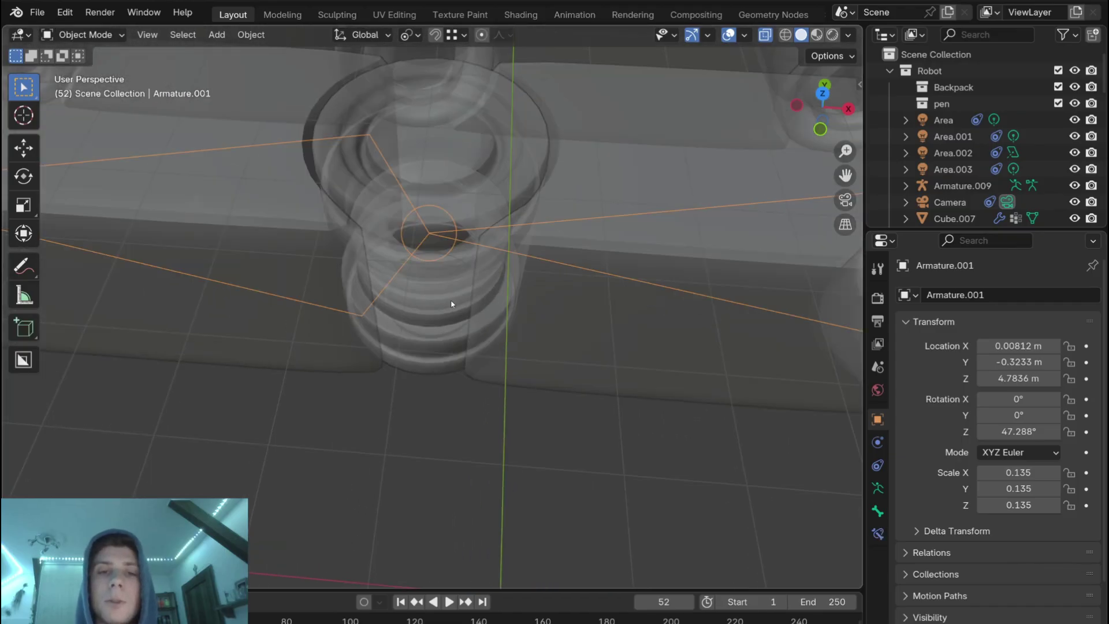
click(451, 289)
key(shift+s)
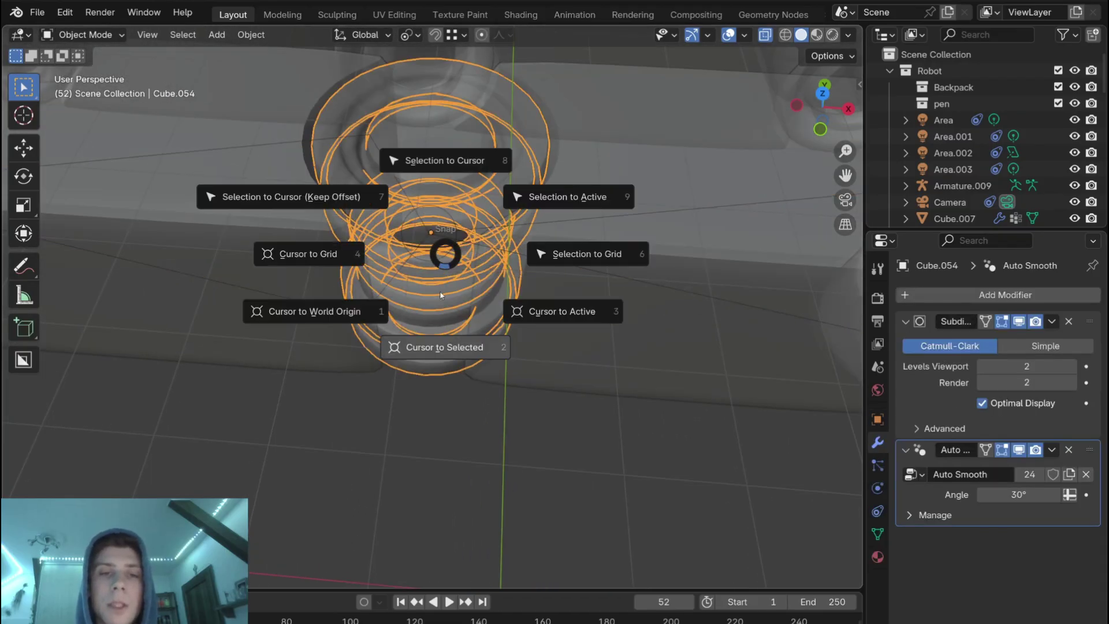
click(442, 345)
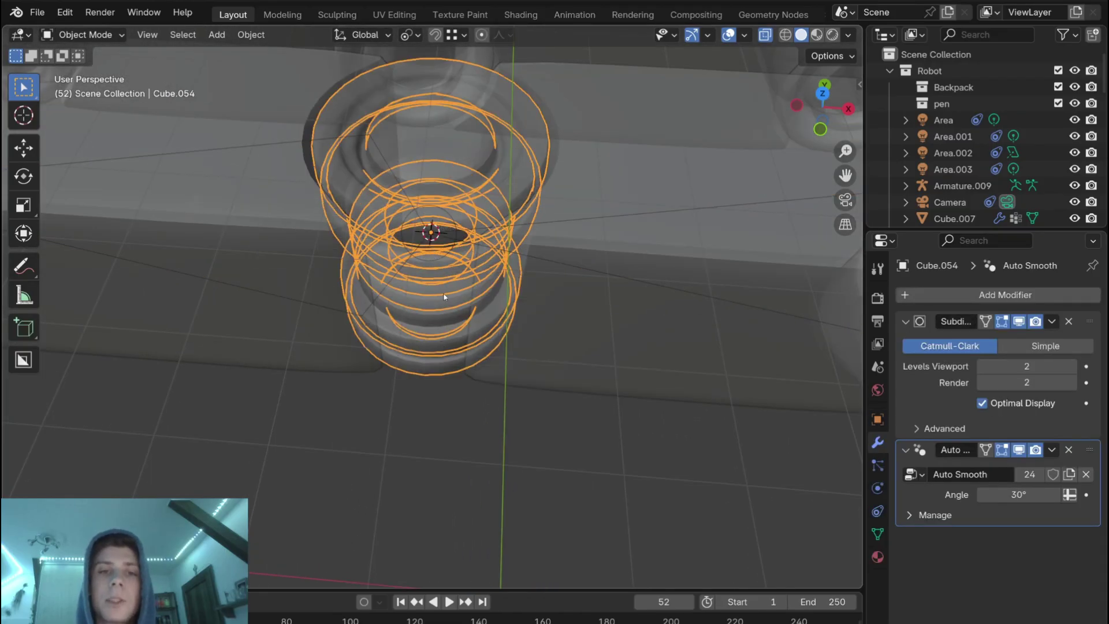
Step: Snap the thumb armature's bone joint at the third knuckle to the 3D cursor
click(445, 253)
key(Tab)
key(shift+s)
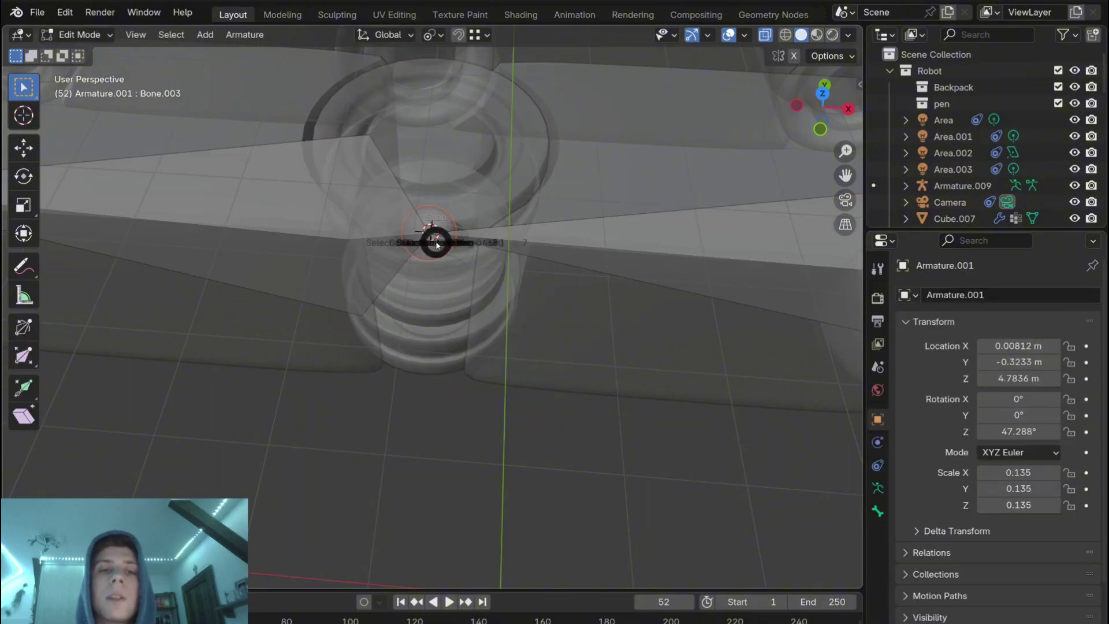
click(430, 148)
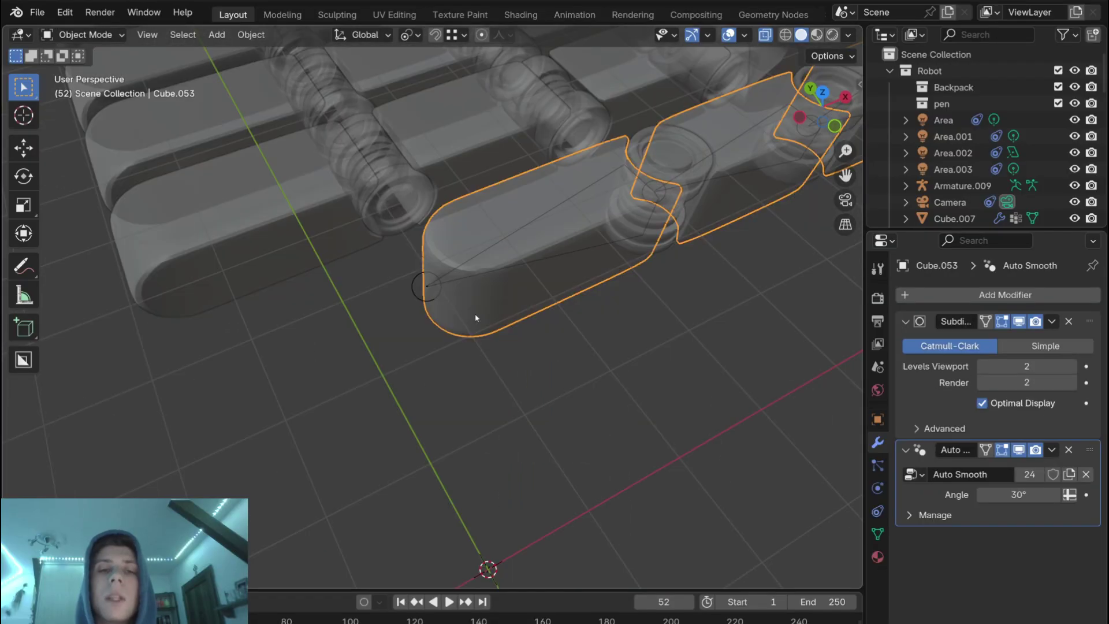
Step: Edit the thumb's end segment mesh and snap the 3D cursor to the selected vertex column at its tip
key(Tab)
scroll(475, 313, up, 4)
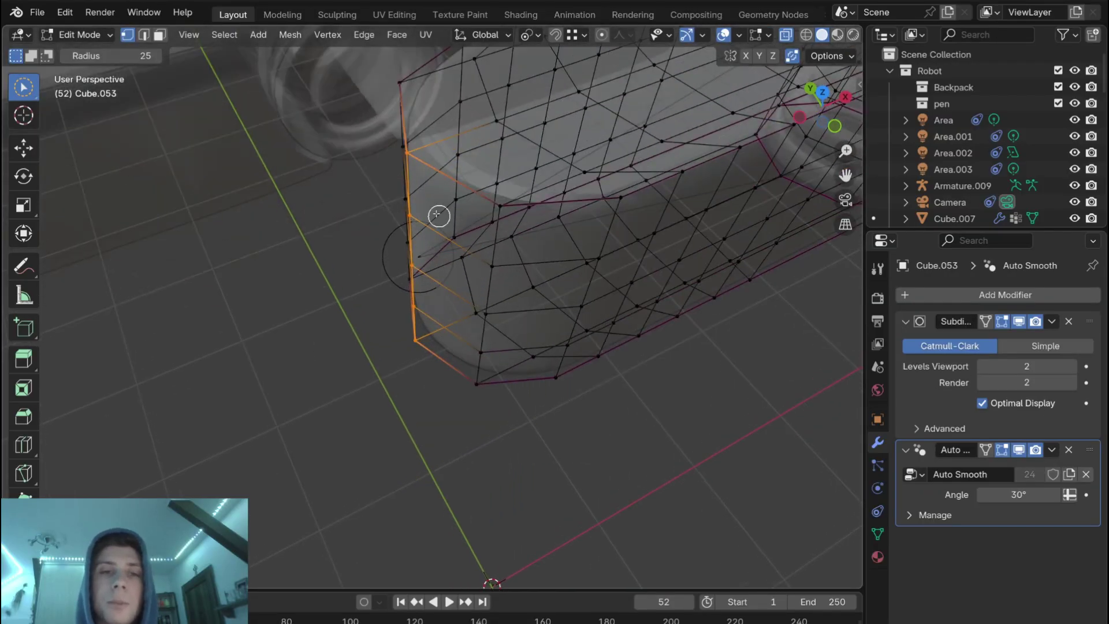
middle_drag(447, 167, 516, 179)
middle_drag(411, 206, 440, 279)
key(shift+s)
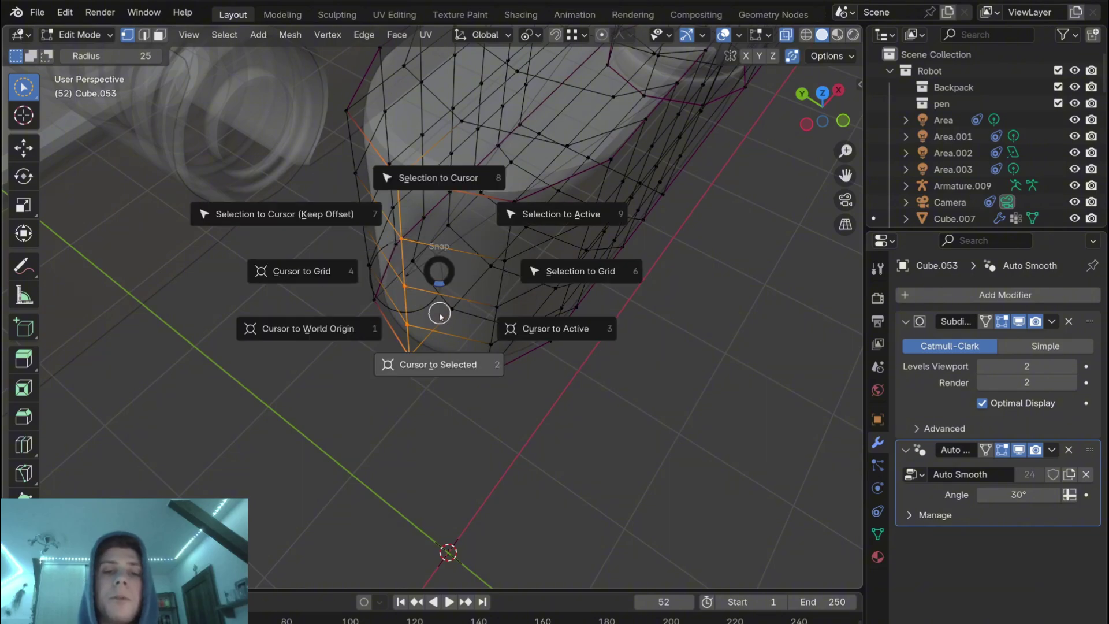
click(440, 342)
middle_drag(439, 339, 439, 228)
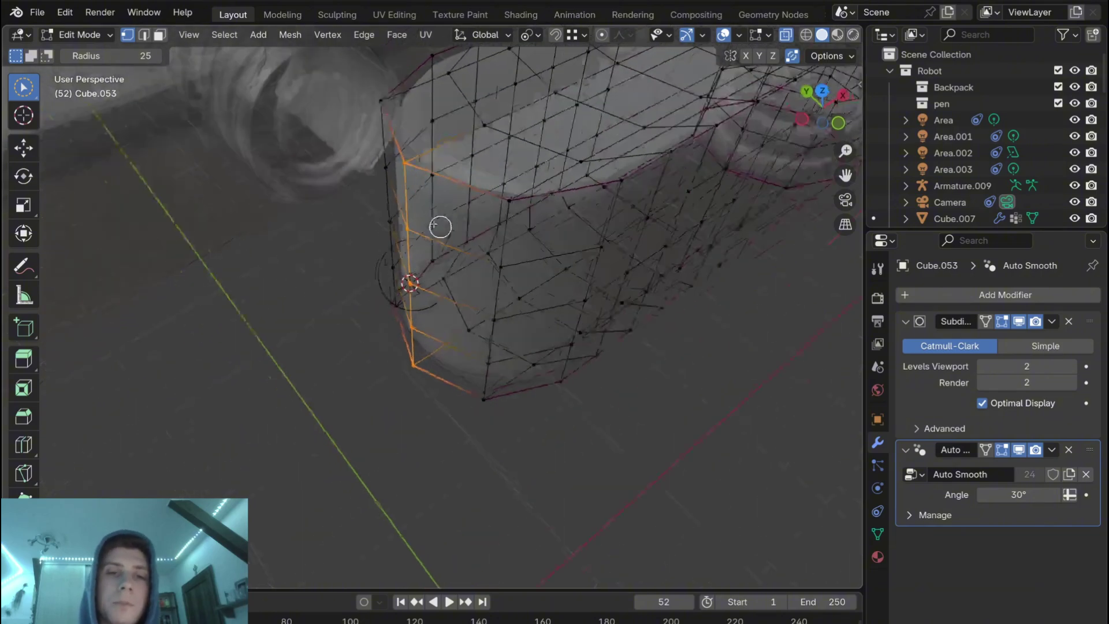
Step: Edit the thumb armature and snap the last bone's tip to the 3D cursor at the thumb's end
key(Tab)
scroll(462, 283, up, 5)
click(457, 282)
key(Tab)
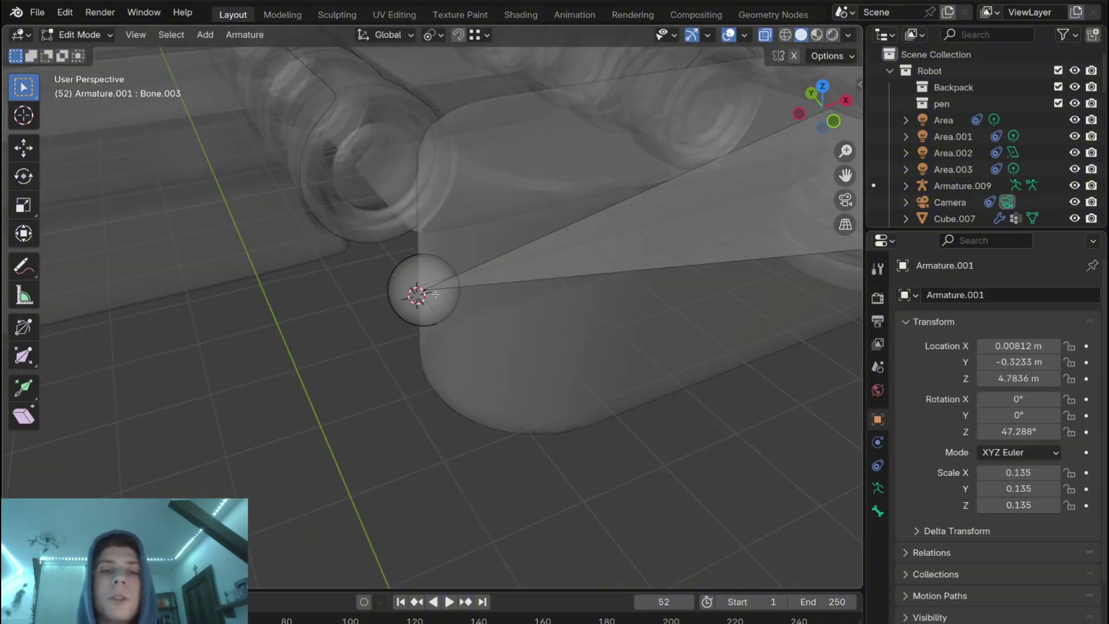
click(436, 294)
key(shift+s)
click(434, 157)
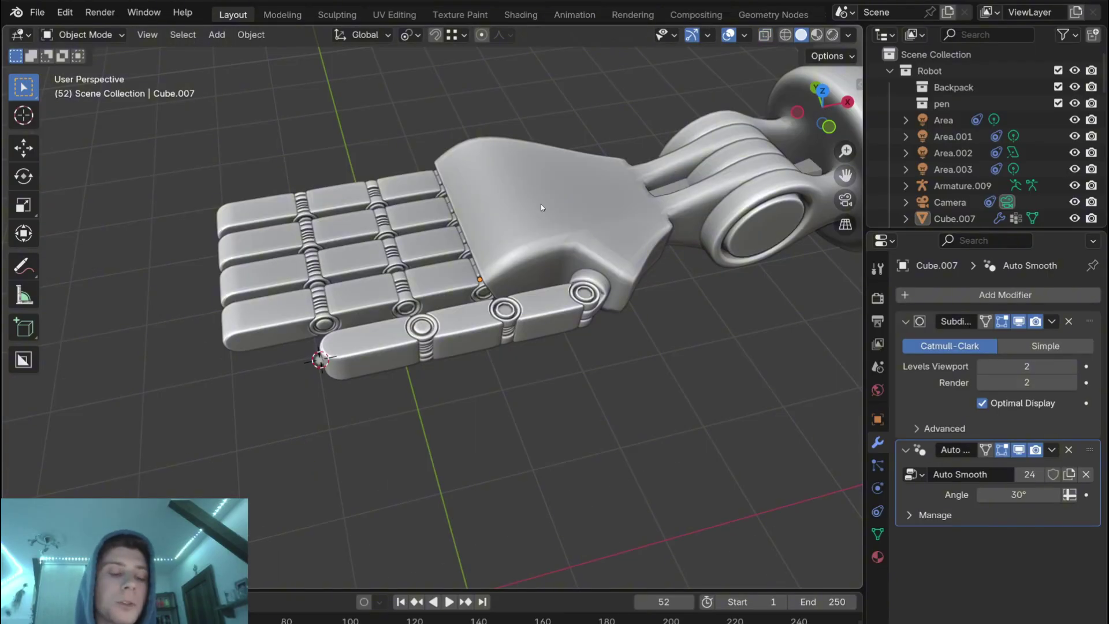
Step: Select the base joint of the finger beside the thumb and snap the 3D cursor to it
scroll(540, 207, up, 2)
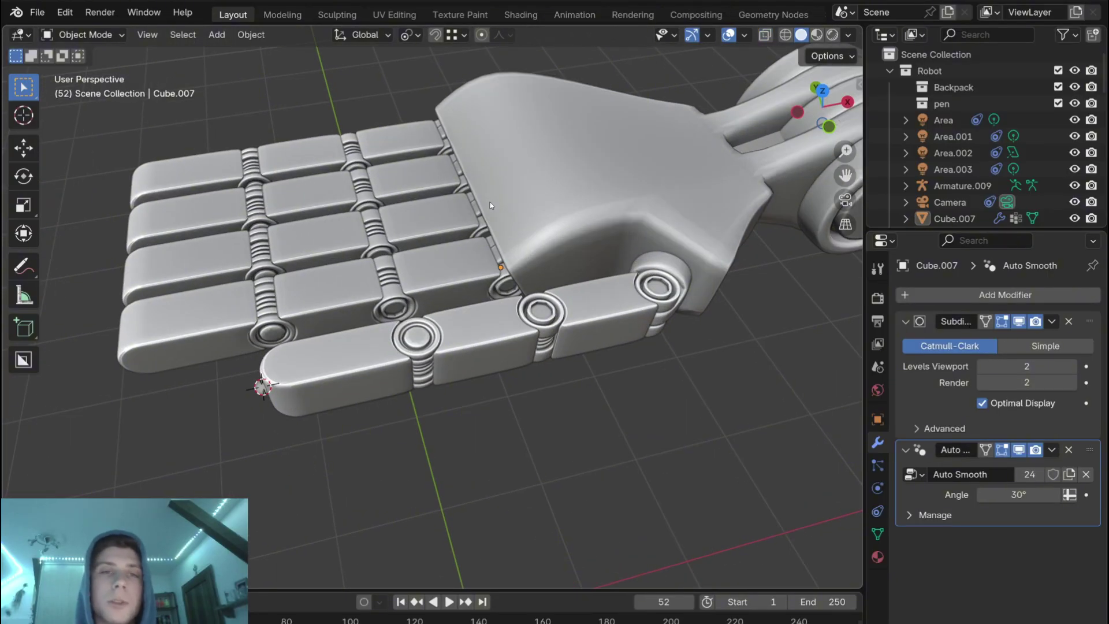
scroll(603, 254, up, 4)
shift+middle_drag(603, 254, 529, 247)
click(526, 242)
key(shift+s)
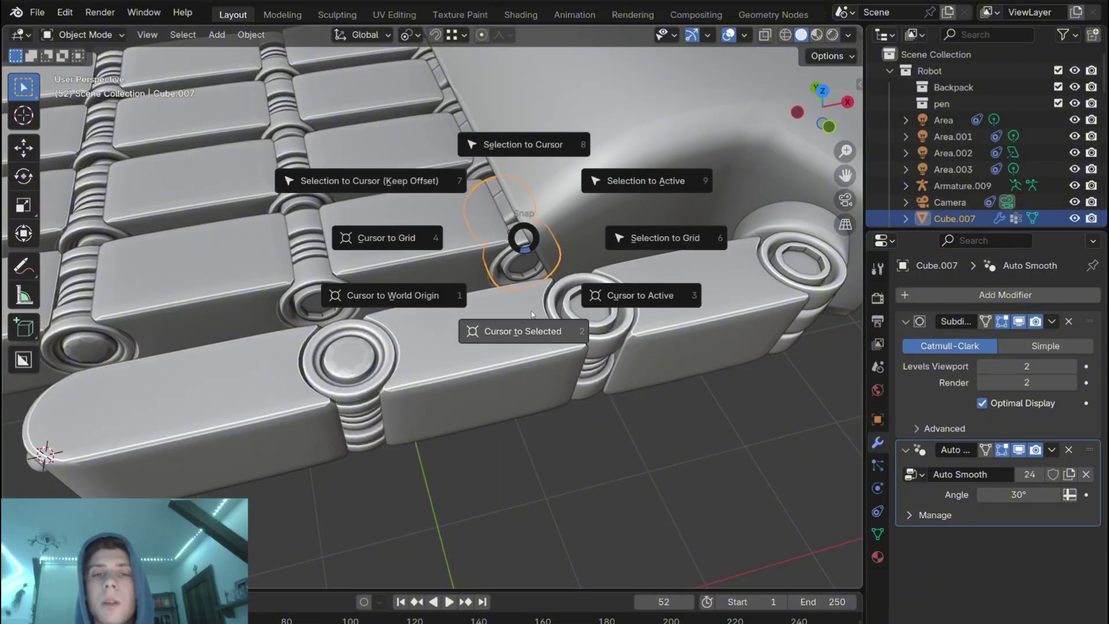
click(539, 344)
scroll(532, 286, down, 5)
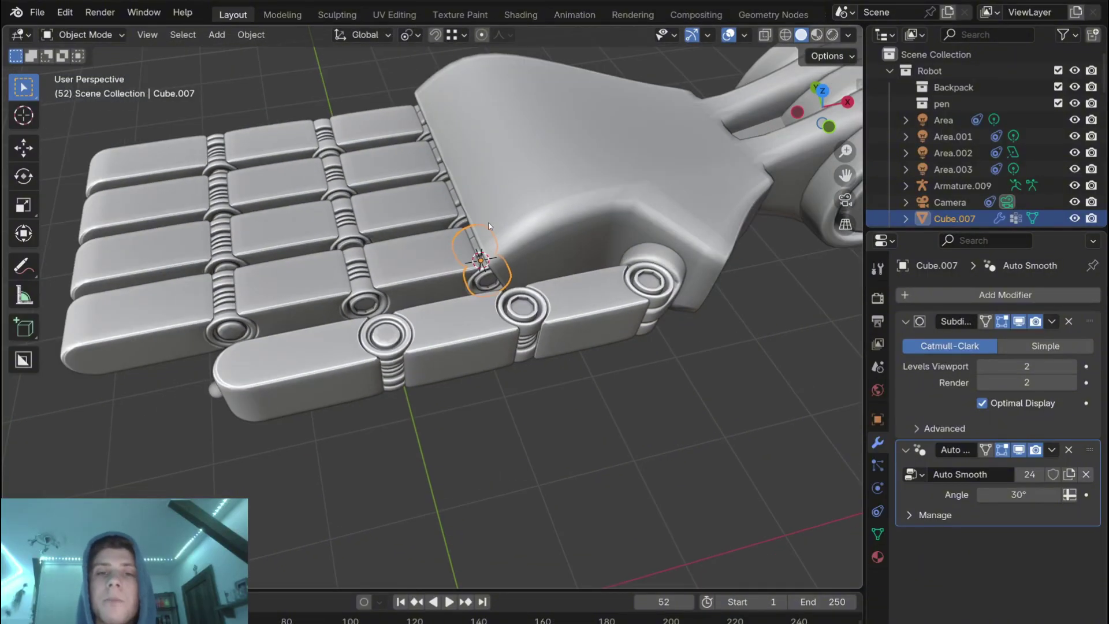
Step: Add an armature at the finger's base joint, scale it to about 0.223 and rotate it -90° around Y
scroll(404, 243, up, 3)
key(shift+a)
click(386, 219)
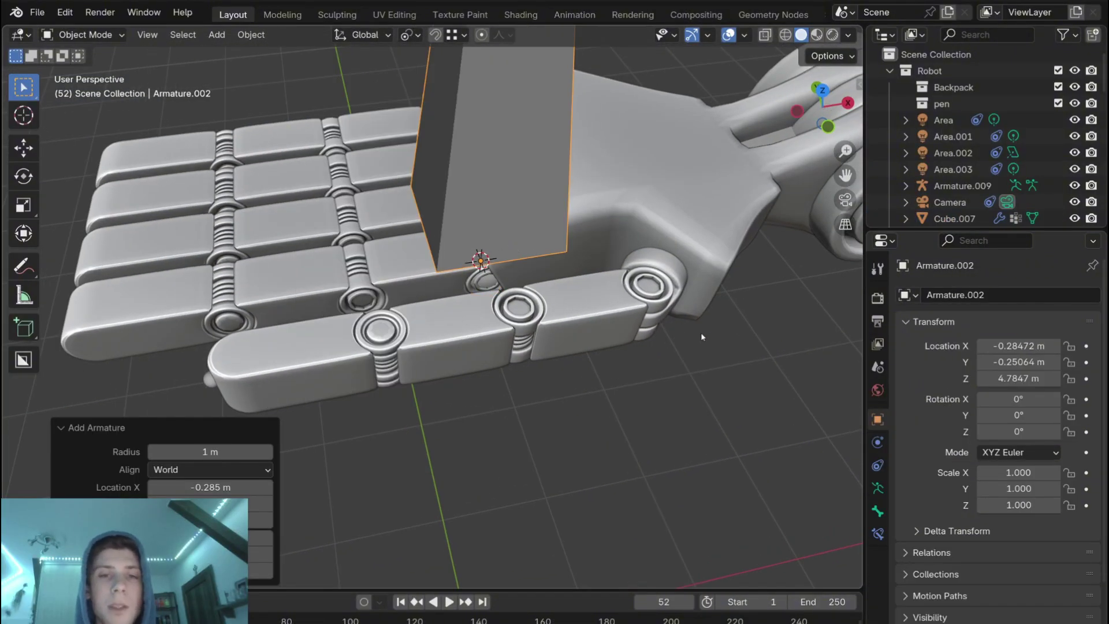
key(s)
click(531, 268)
text(ry)
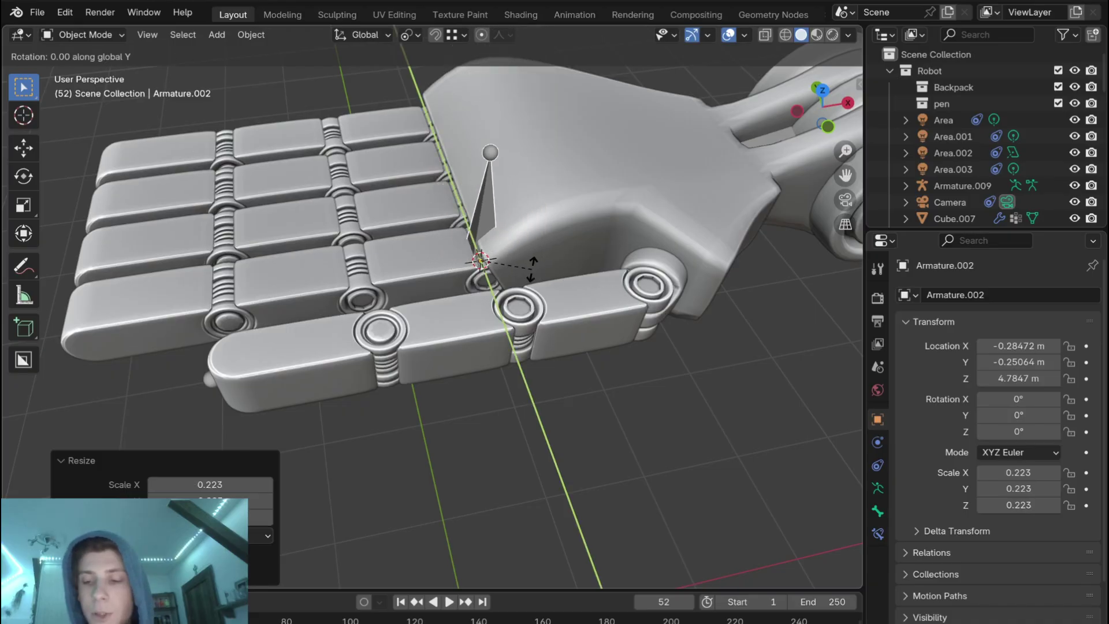
text(-90)
key(Return)
Step: Turn on X-ray display and move the finger bone's tip about -0.064 m along X to the next knuckle
click(765, 35)
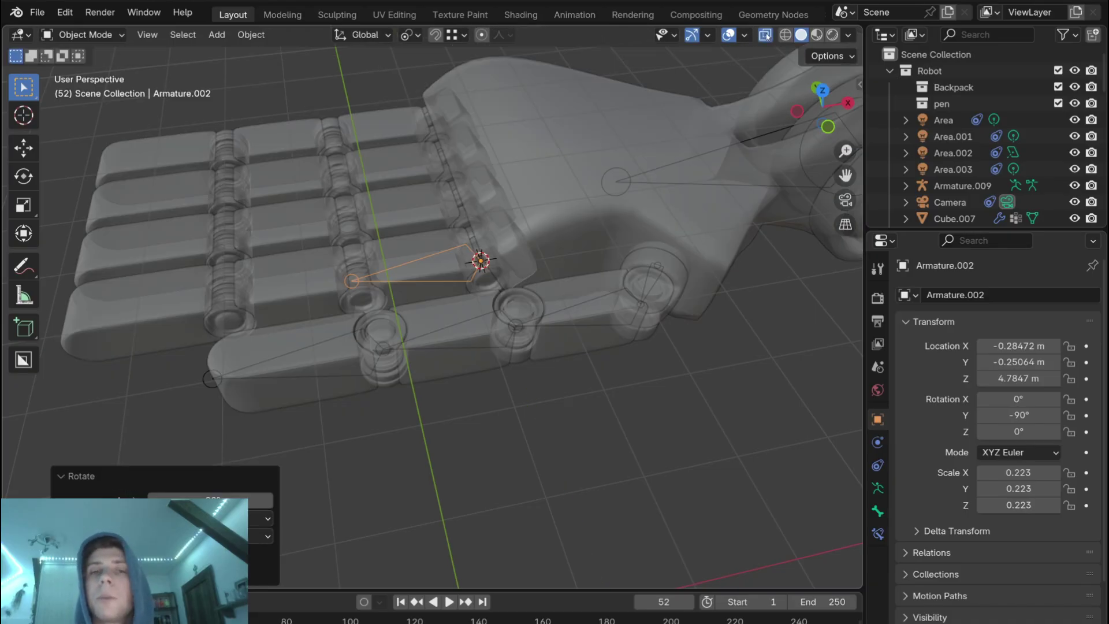
scroll(499, 200, up, 3)
middle_drag(497, 196, 482, 217)
shift+middle_drag(482, 217, 569, 135)
key(g)
key(x)
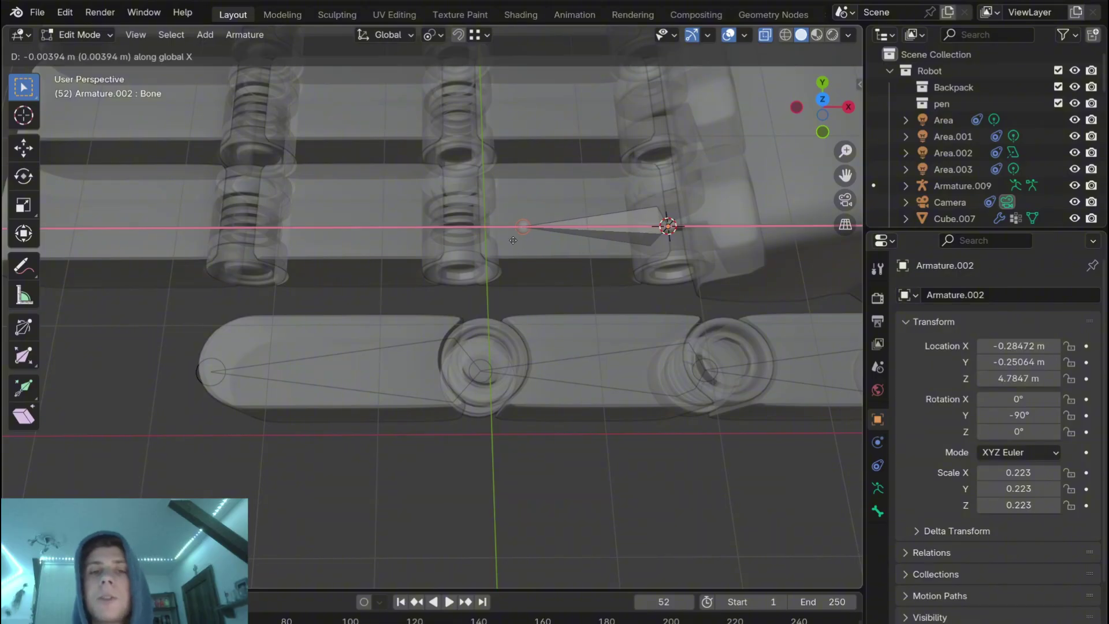
click(464, 240)
scroll(427, 222, down, 1)
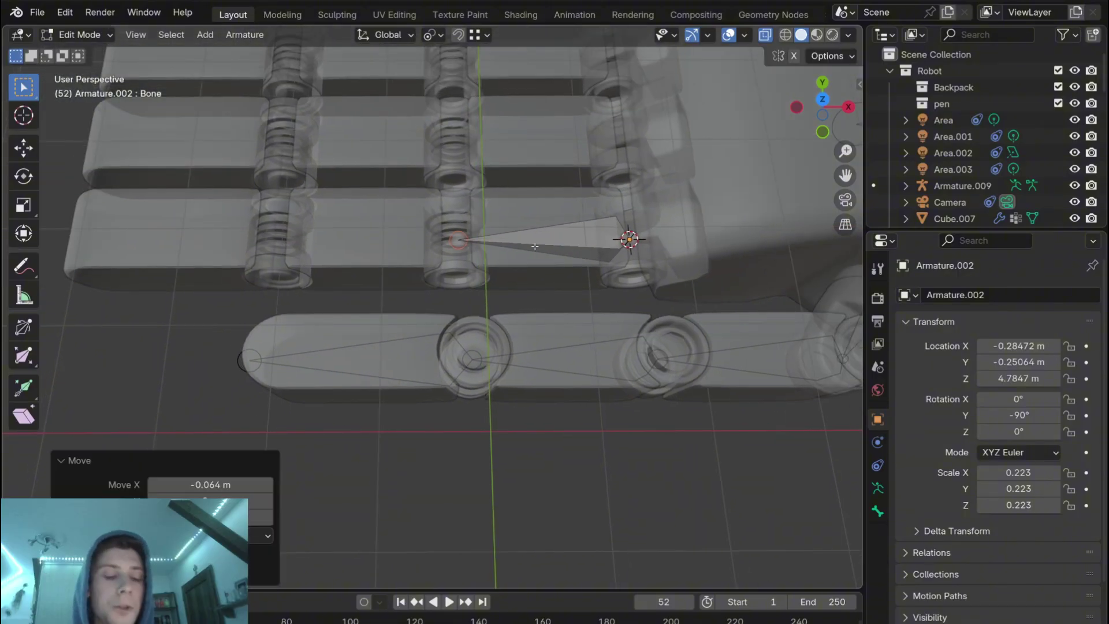
Step: Extrude a second finger bone about -0.226 m along X to the following knuckle
key(e)
key(x)
click(339, 240)
shift+middle_drag(339, 240, 673, 228)
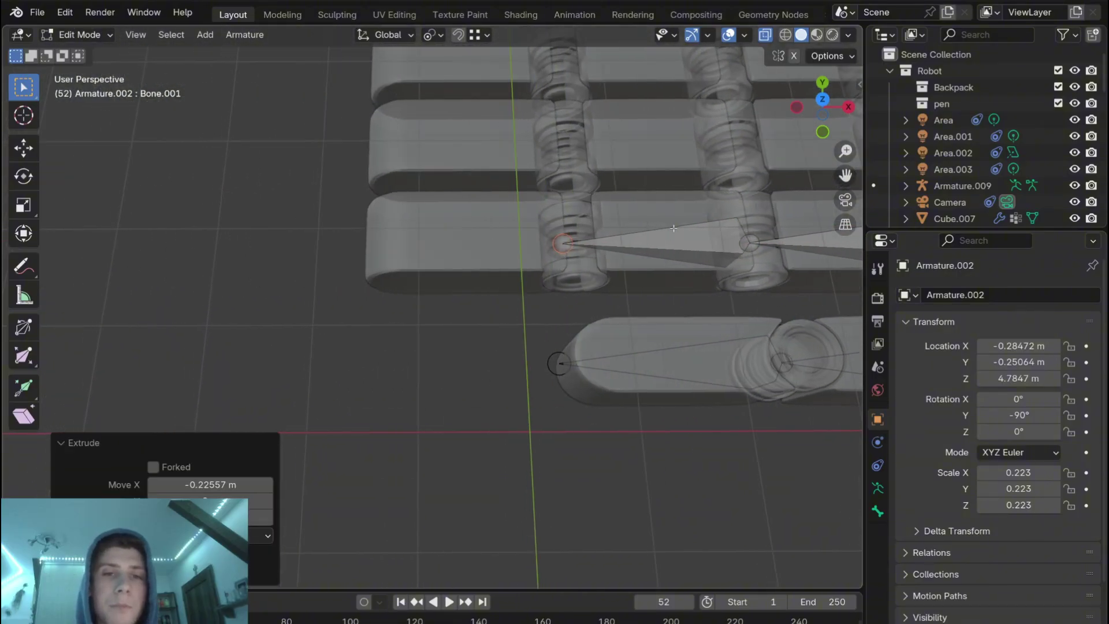
Step: Extrude a third finger bone along X to the fingertip
key(e)
key(x)
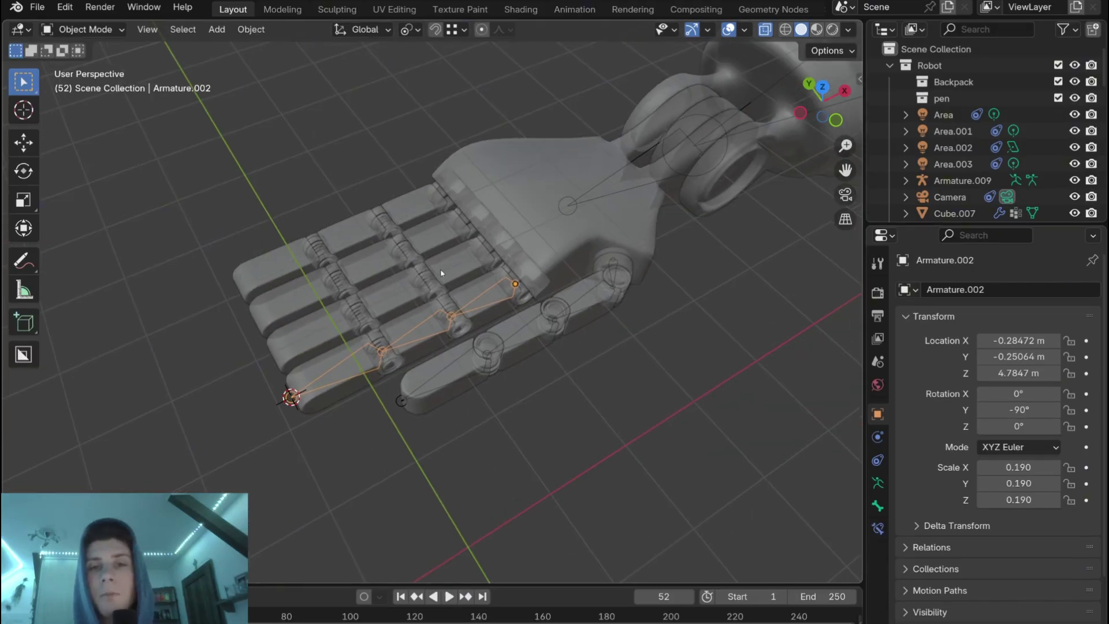
Step: Select the base joint of the second finger from the thumb and snap the 3D cursor to it
scroll(505, 253, up, 5)
click(533, 202)
key(shift+s)
click(525, 269)
scroll(477, 267, down, 5)
Step: Duplicate the first finger's armature and snap the copy to the 3D cursor at the second finger's base
click(449, 311)
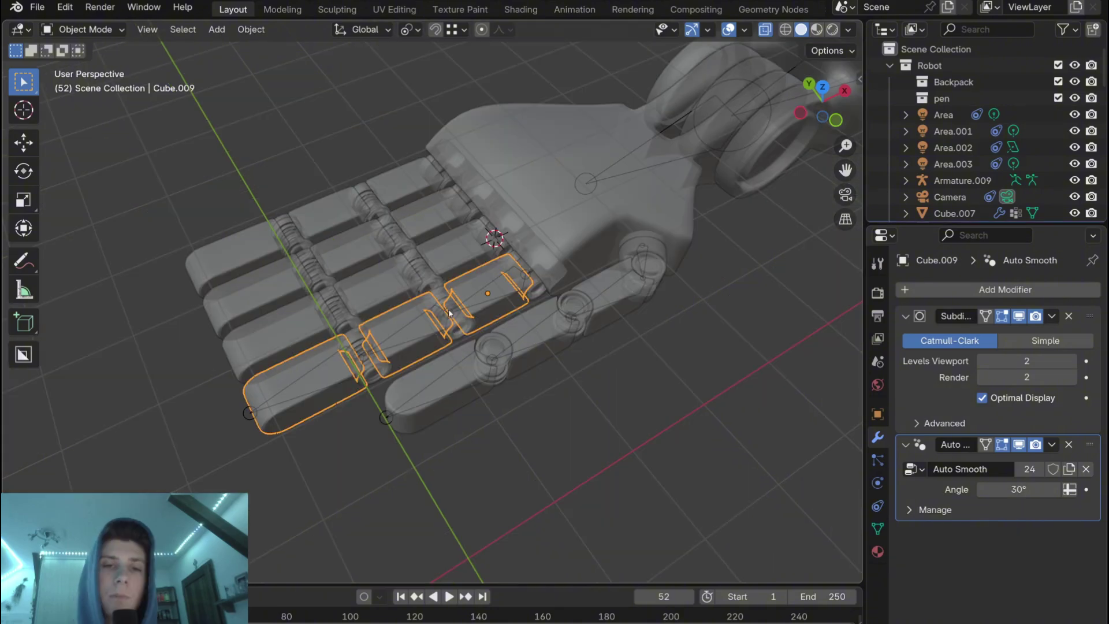
click(449, 311)
click(449, 311)
middle_drag(507, 254, 505, 253)
key(shift+d)
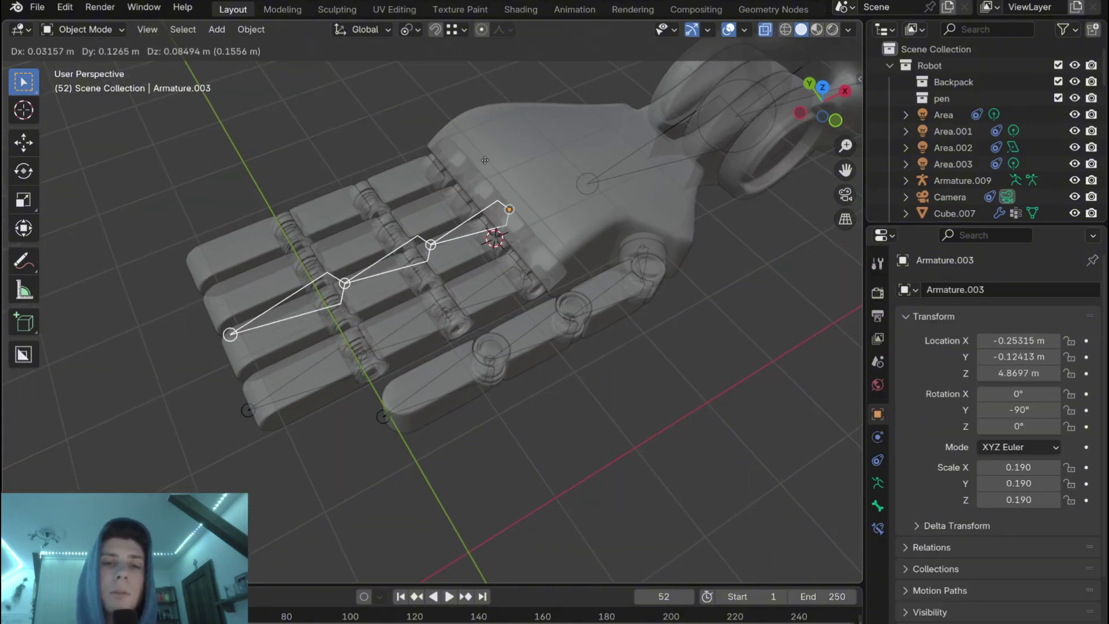
right_click(470, 245)
key(shift+s)
click(445, 53)
Step: Duplicate the second finger's armature and snap the copy to the 3D cursor at the third finger's base joint
middle_drag(445, 57, 565, 301)
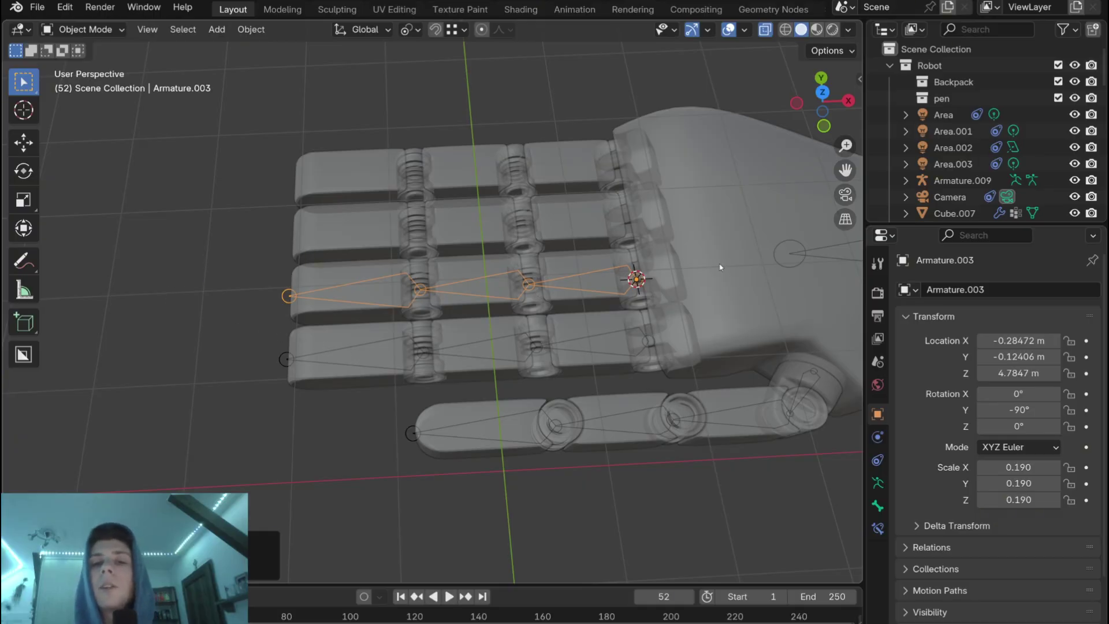
mouse_move(530, 281)
middle_down()
mouse_move(512, 259)
mouse_move(539, 287)
middle_up()
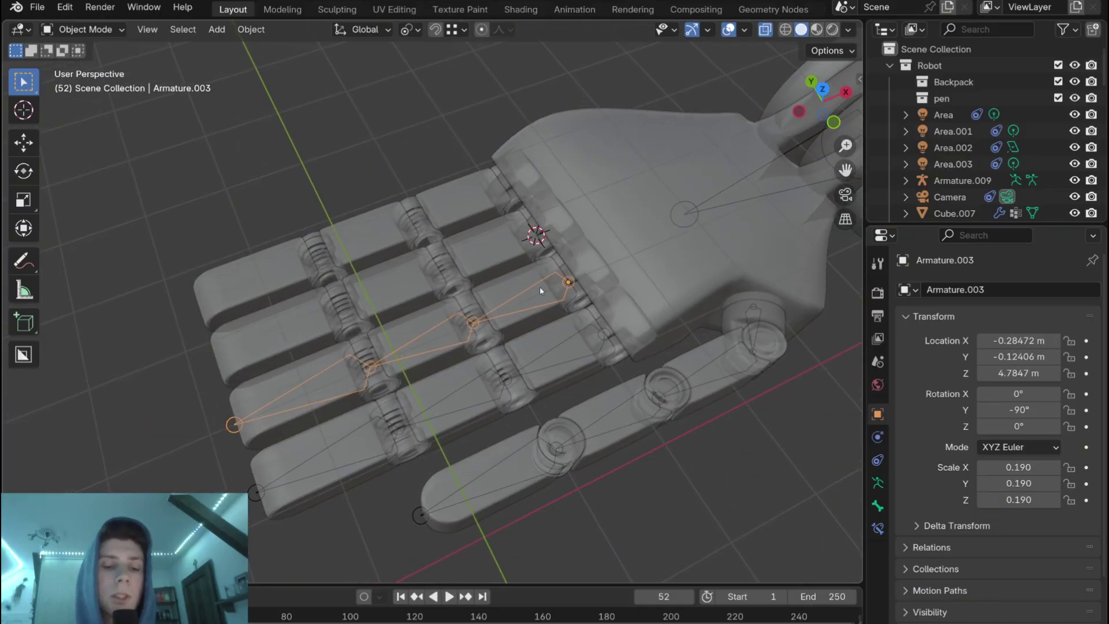
key(shift+d)
right_click(490, 212)
key(shift+s)
click(493, 199)
Step: Select the base joint of the outermost finger and snap the 3D cursor to it
scroll(520, 257, up, 5)
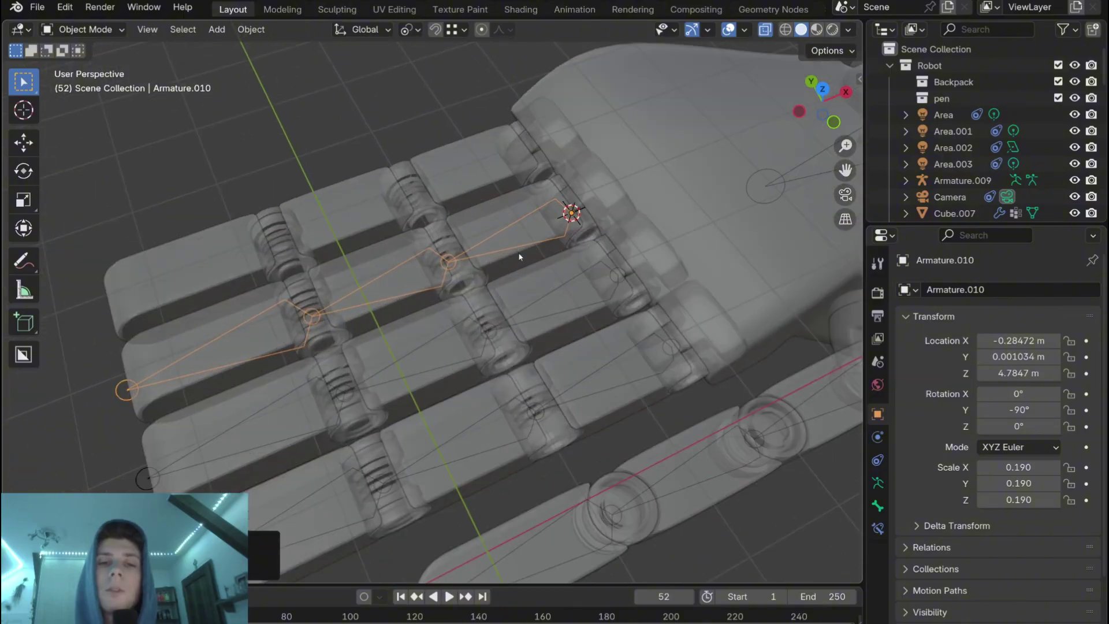
shift+middle_drag(455, 279, 355, 463)
click(516, 262)
key(shift+s)
click(515, 365)
scroll(503, 295, down, 5)
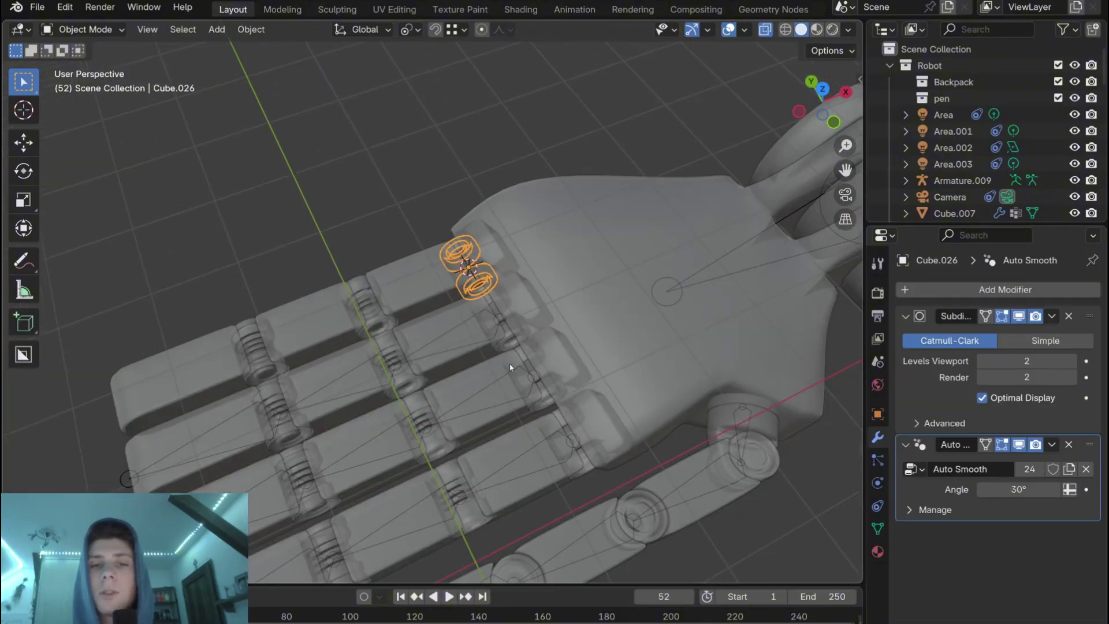
Step: Duplicate the third finger's armature and snap the copy to the 3D cursor at the outermost finger's base
click(415, 317)
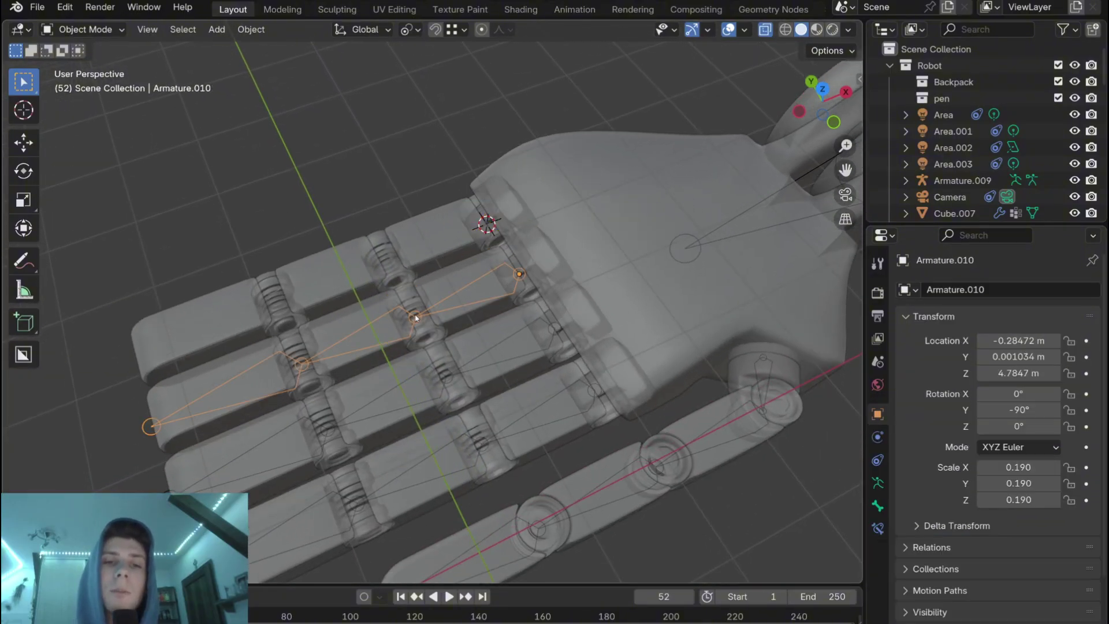
click(420, 322)
scroll(462, 277, down, 8)
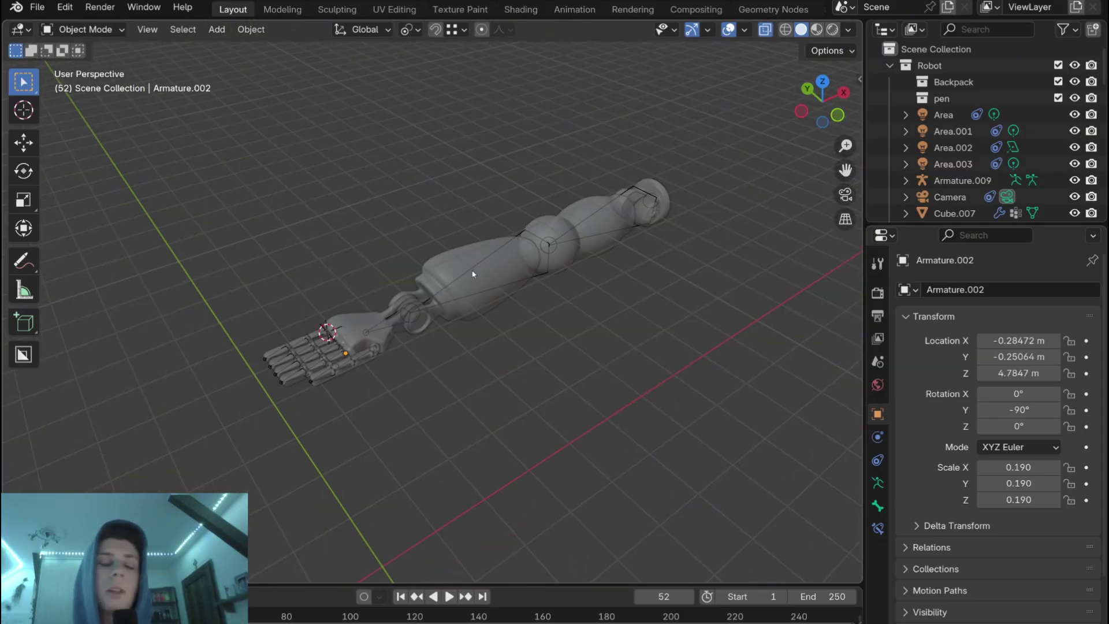
Step: Select the four finger armatures and the thumb armature in top view and enter Edit Mode on all of them
scroll(511, 280, up, 5)
shift+middle_drag(375, 324, 486, 292)
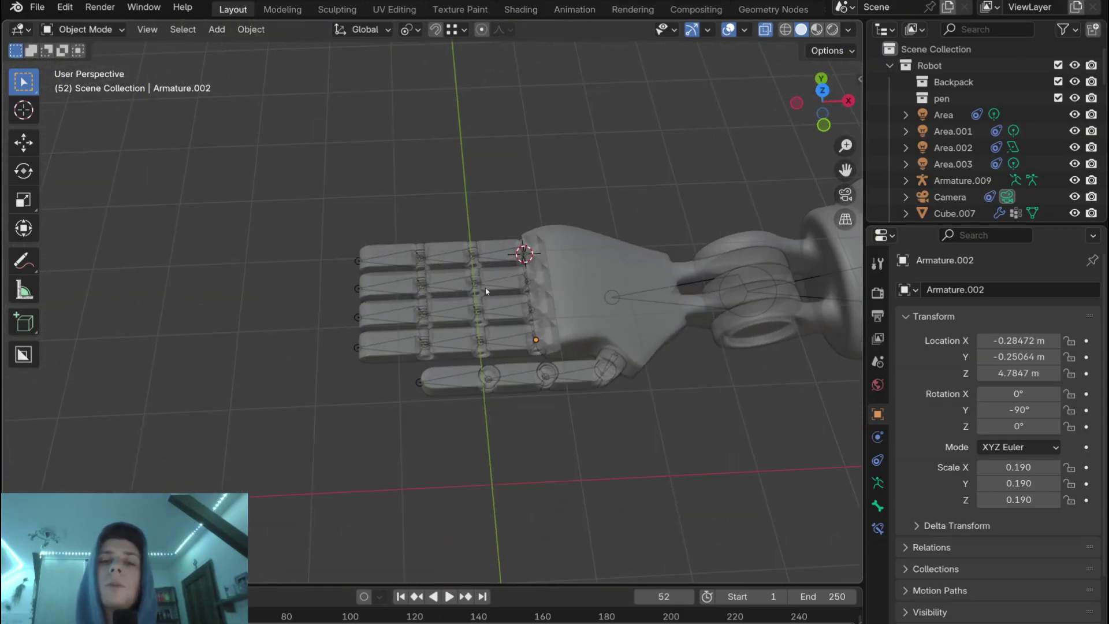
click(822, 90)
drag(367, 174, 407, 377)
shift+click(494, 421)
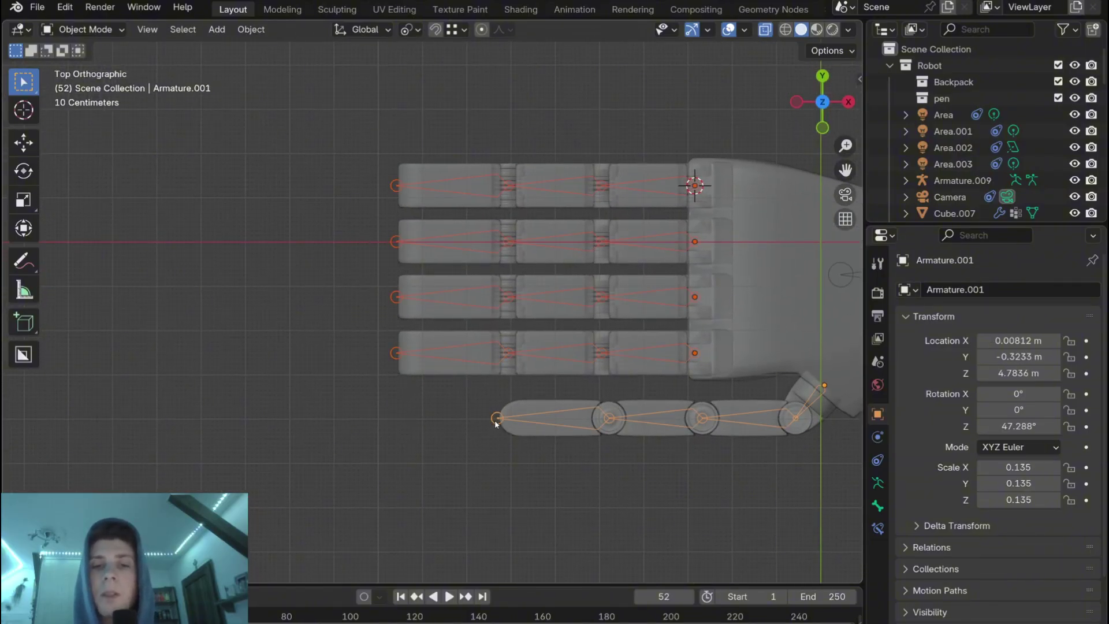
key(Tab)
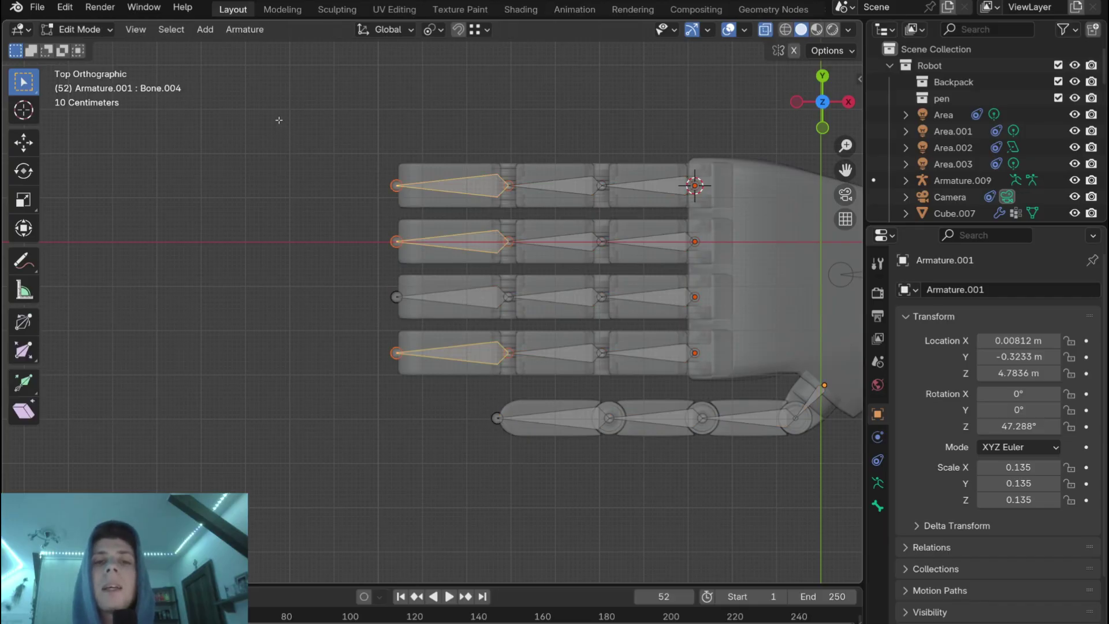
Step: Duplicate the tip bones of all fingers and the thumb and move the copies along X beyond the fingertips
drag(283, 104, 515, 464)
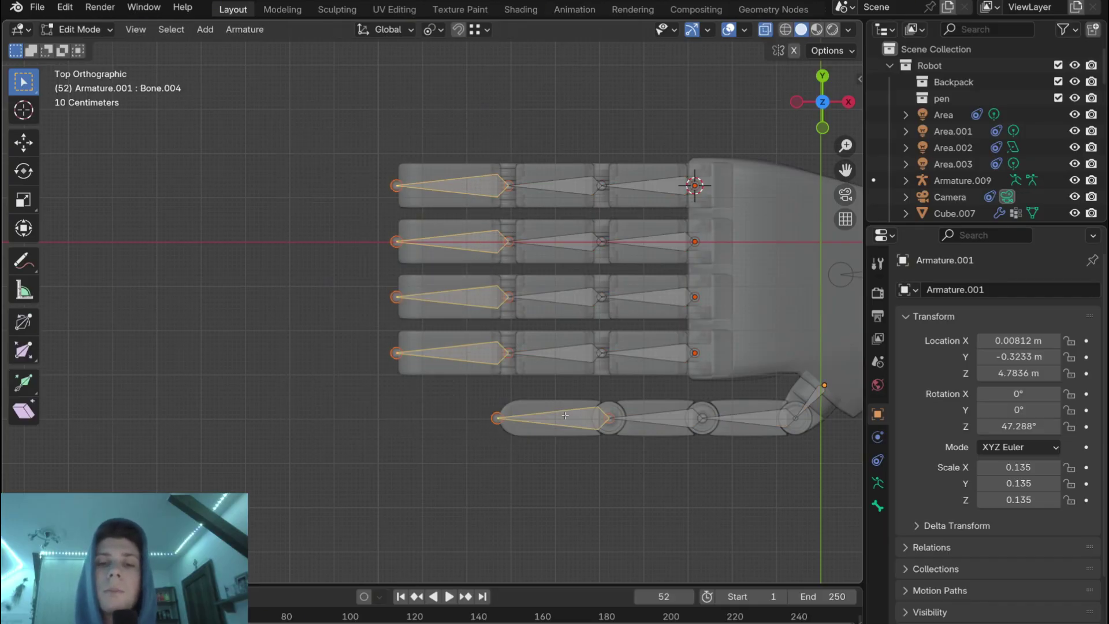
shift+middle_drag(565, 415, 594, 425)
key(g)
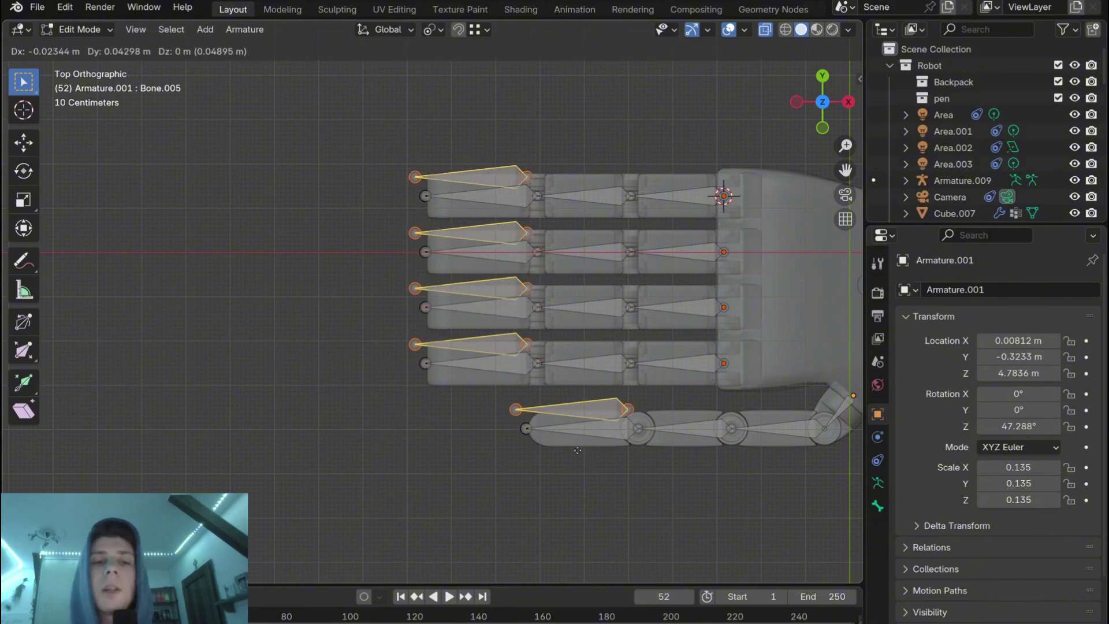
key(x)
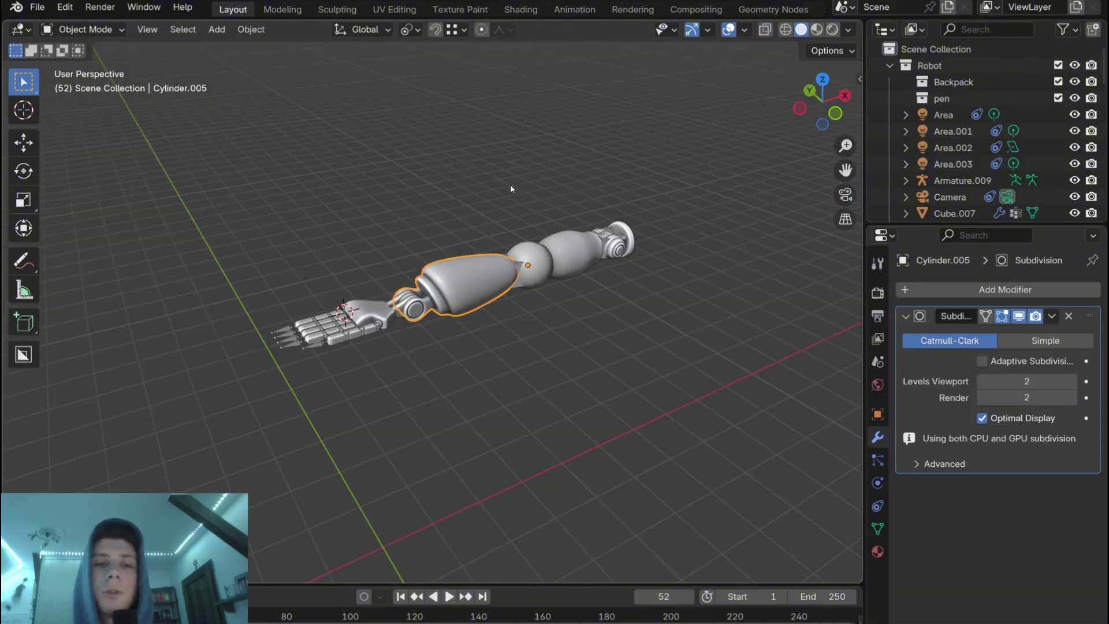
Step: Select the arm's mesh parts together, from the shoulder mount through the upper arm and forearm to the hand
scroll(607, 278, up, 2)
middle_drag(607, 278, 534, 306)
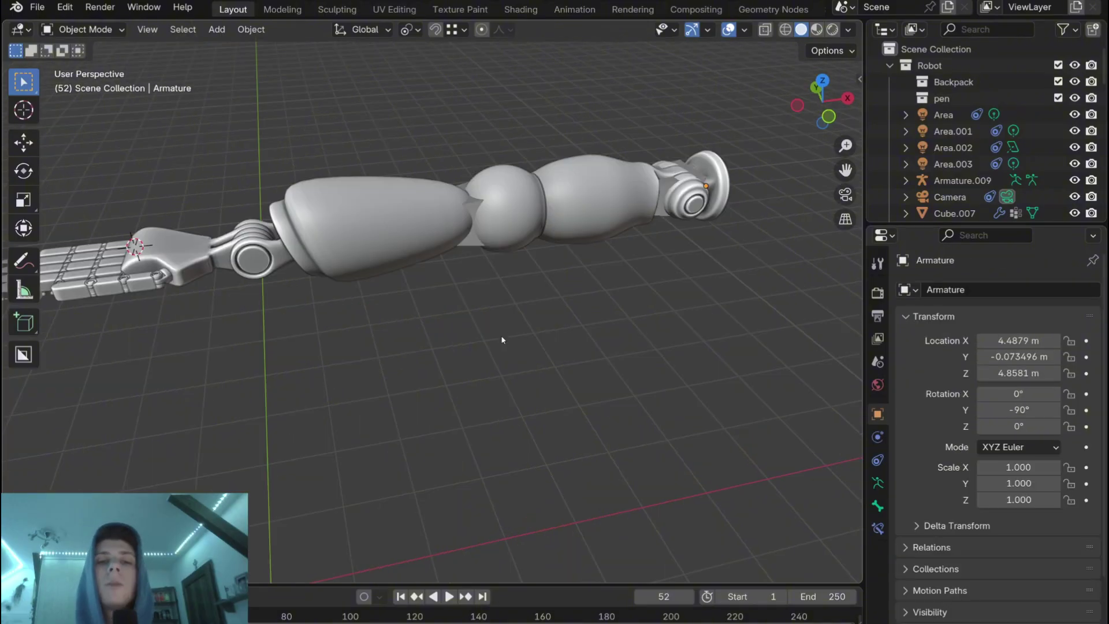
middle_drag(503, 339, 494, 317)
click(511, 278)
scroll(518, 297, down, 1)
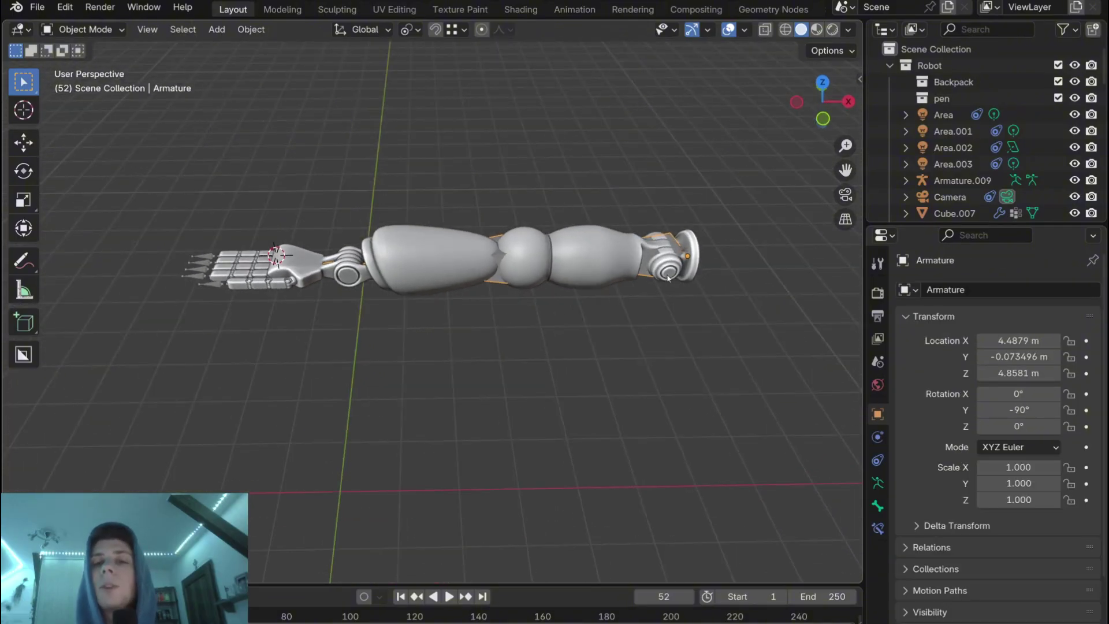
click(687, 274)
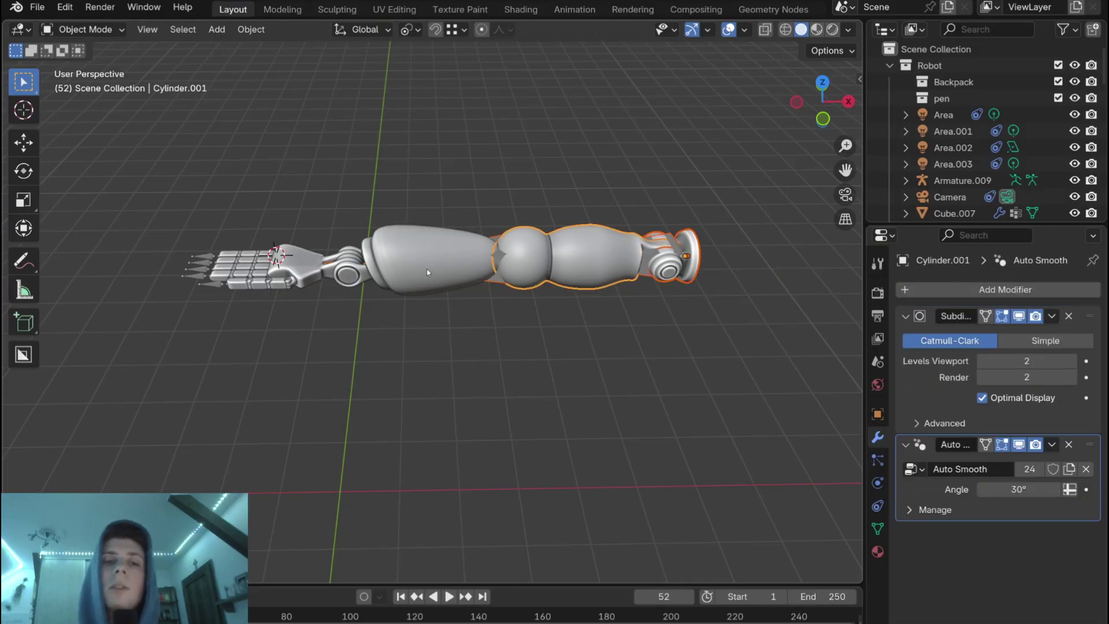
shift+click(351, 279)
shift+click(308, 275)
middle_drag(408, 296, 439, 294)
scroll(224, 307, up, 3)
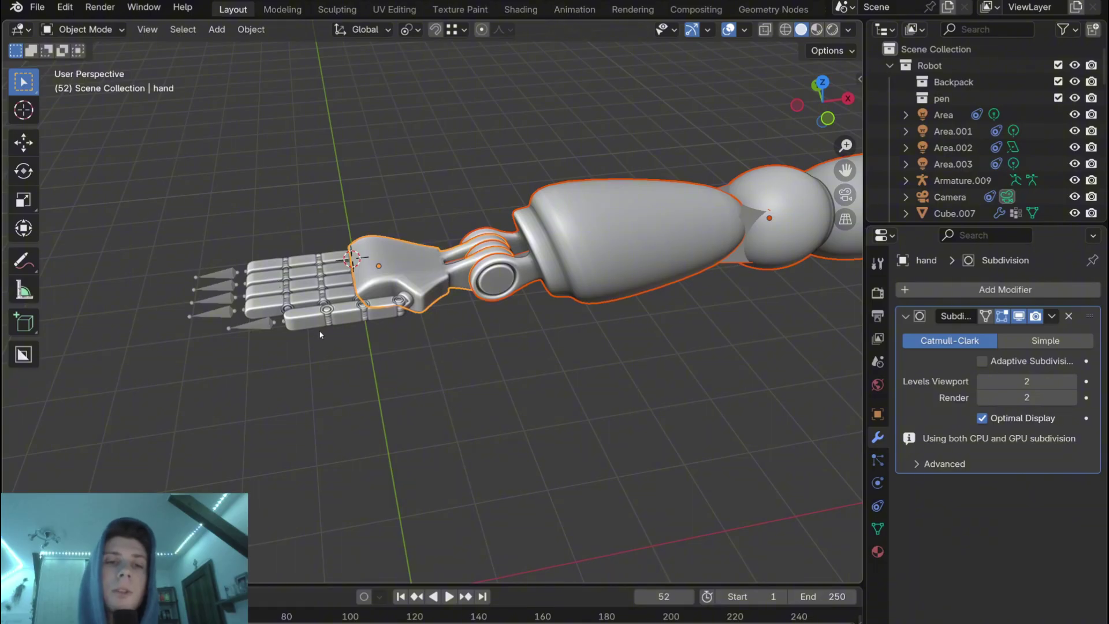
Step: Add the arm armature as the active object and parent the selected meshes to it With Automatic Weights
scroll(358, 330, down, 1)
shift+middle_drag(379, 327, 348, 345)
scroll(477, 325, down, 4)
scroll(481, 323, up, 7)
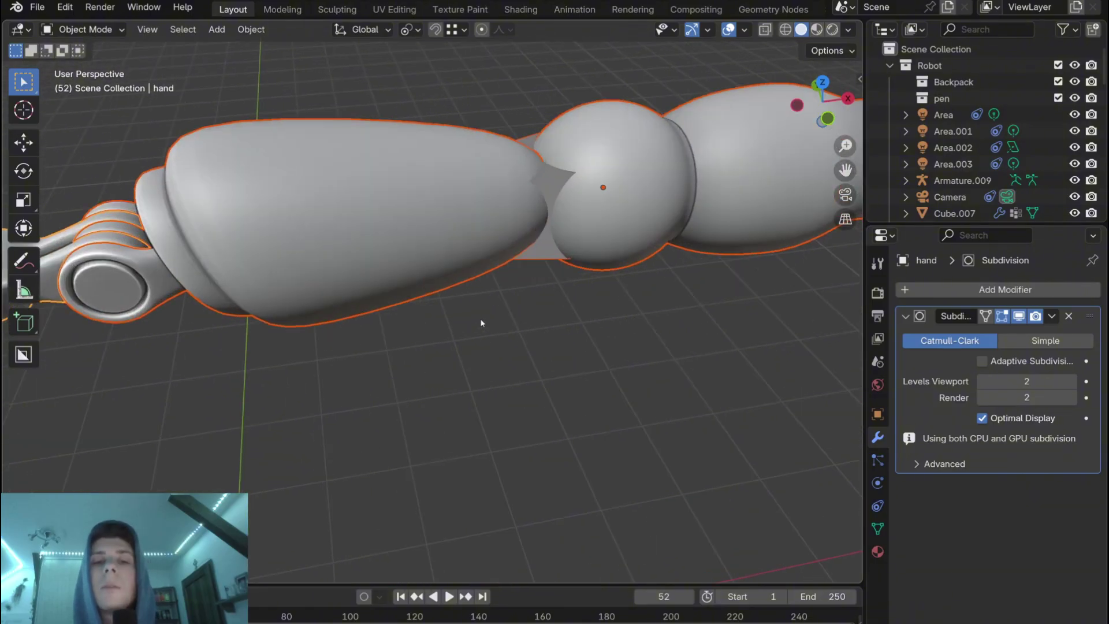
scroll(508, 288, up, 2)
shift+click(560, 252)
scroll(552, 274, down, 4)
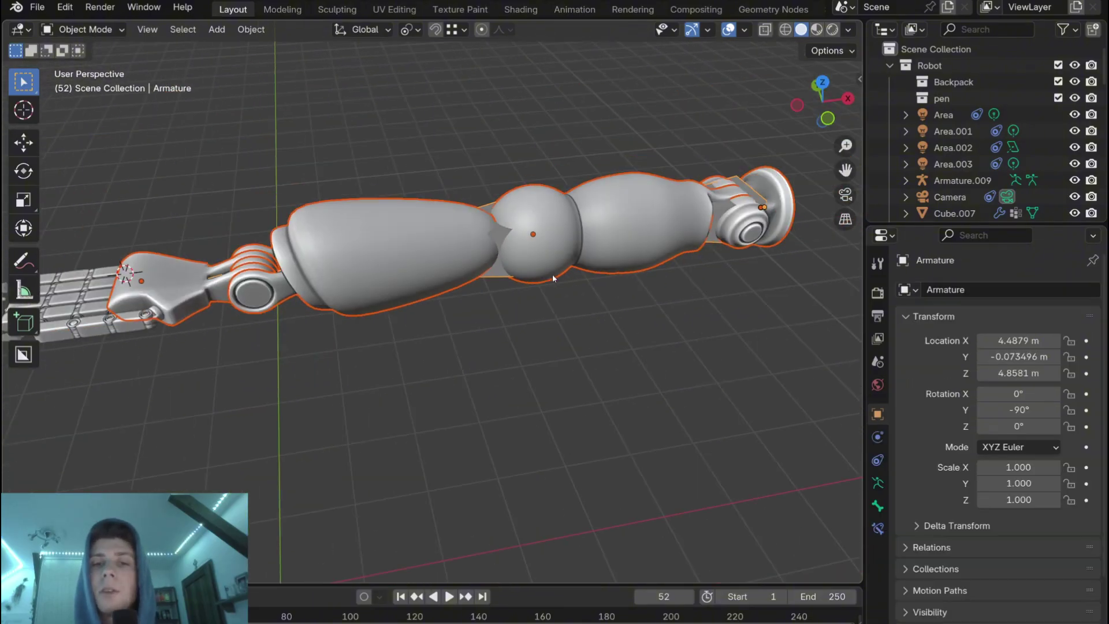
scroll(530, 297, up, 1)
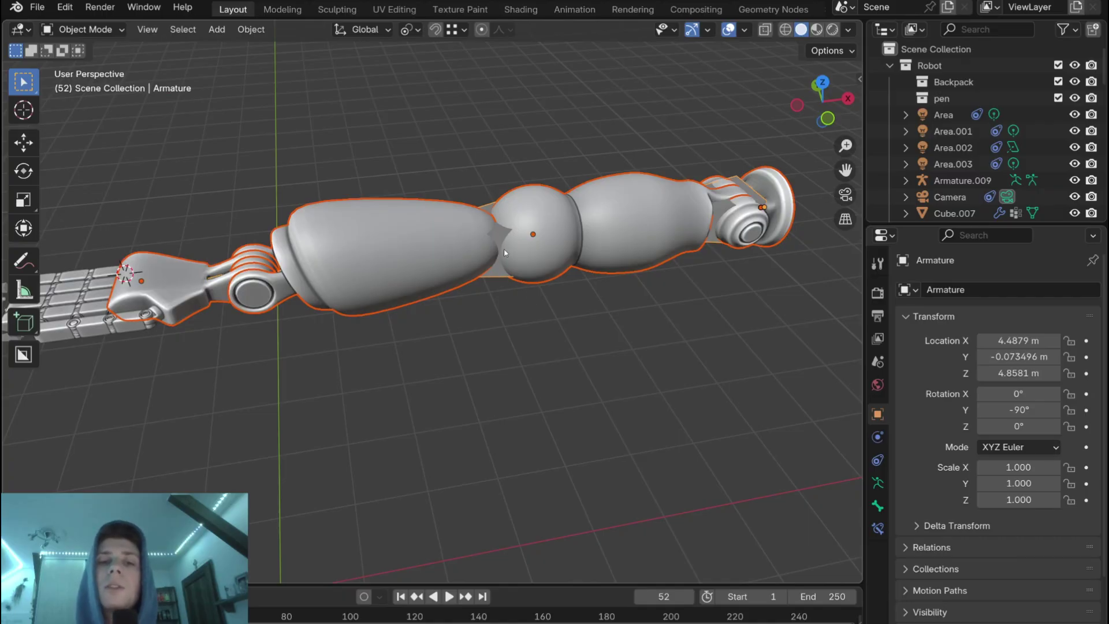
scroll(505, 284, down, 2)
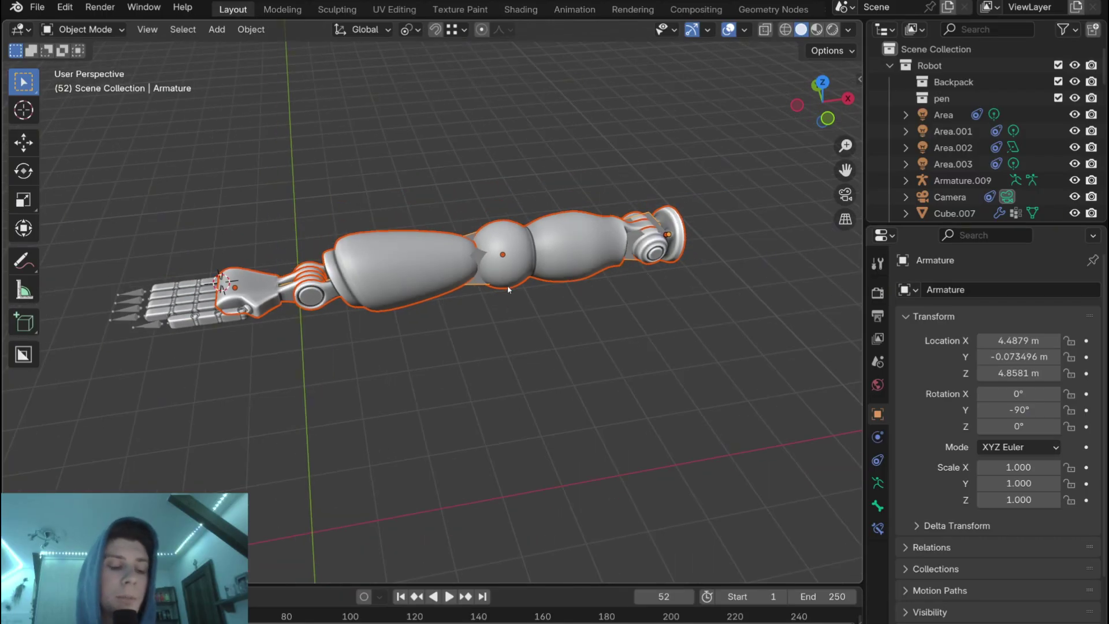
key(ctrl+p)
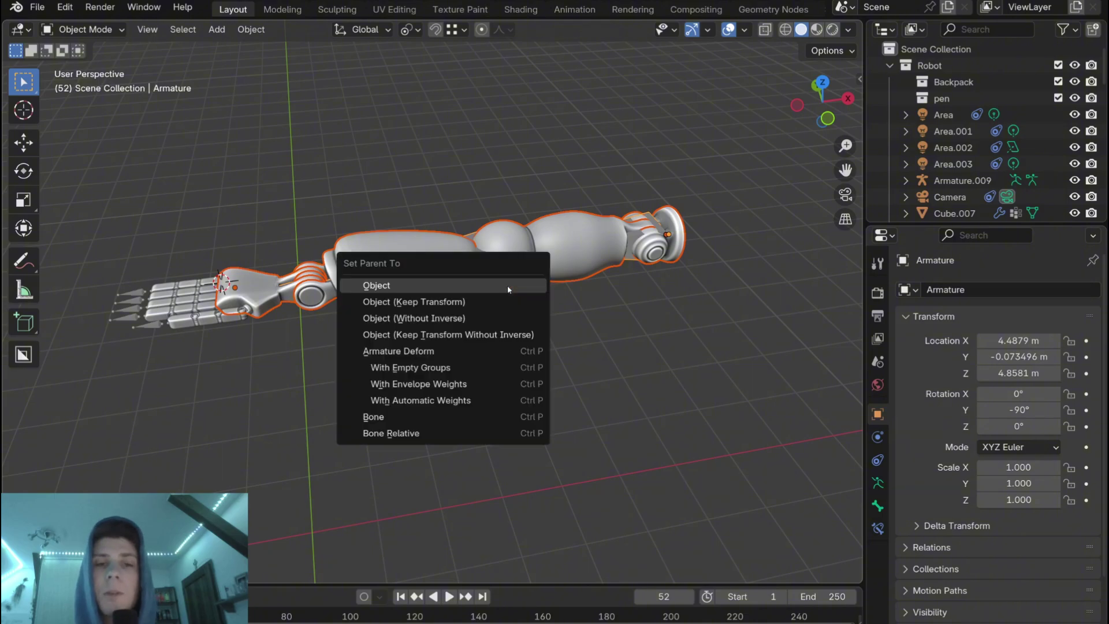
click(472, 400)
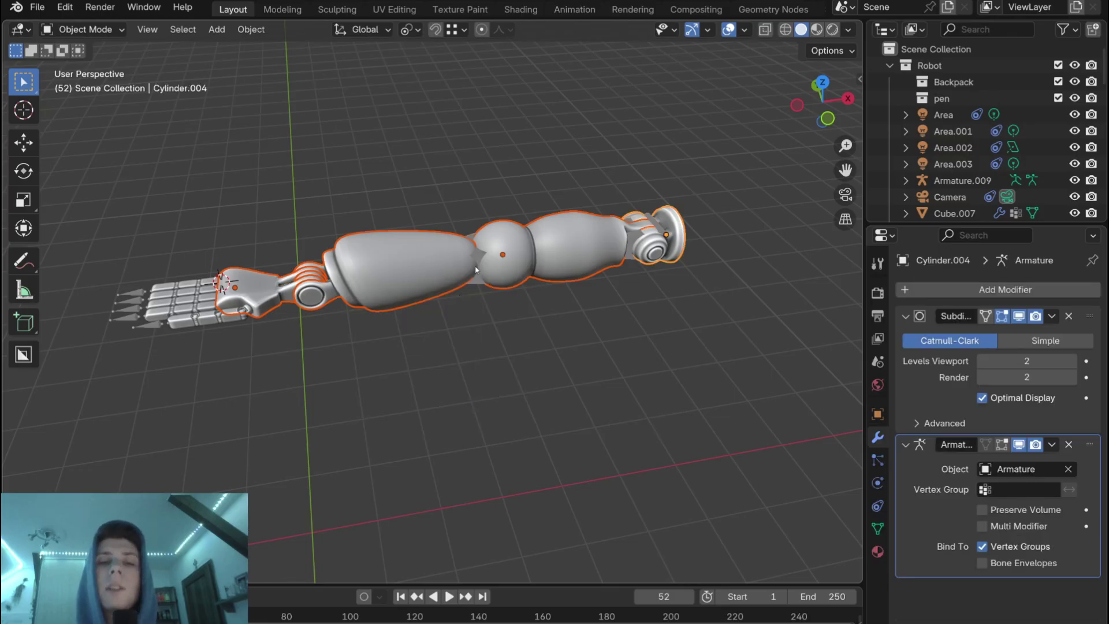
Step: Select only the arm armature and trial-move it to check that the parented meshes follow, without keeping the move
click(478, 284)
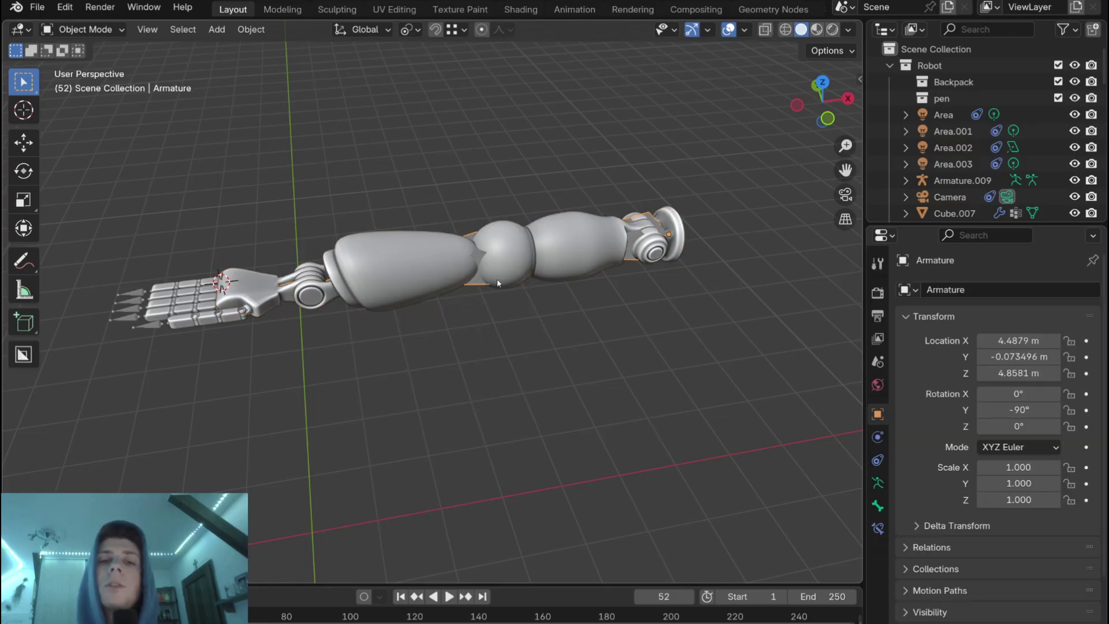
click(496, 278)
click(476, 284)
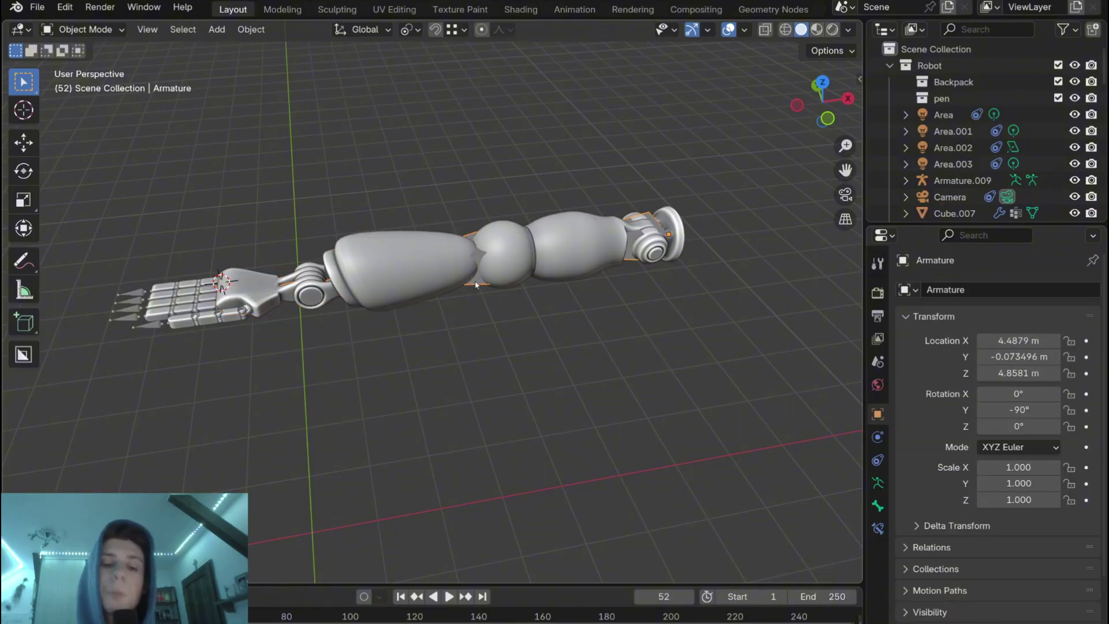
key(g)
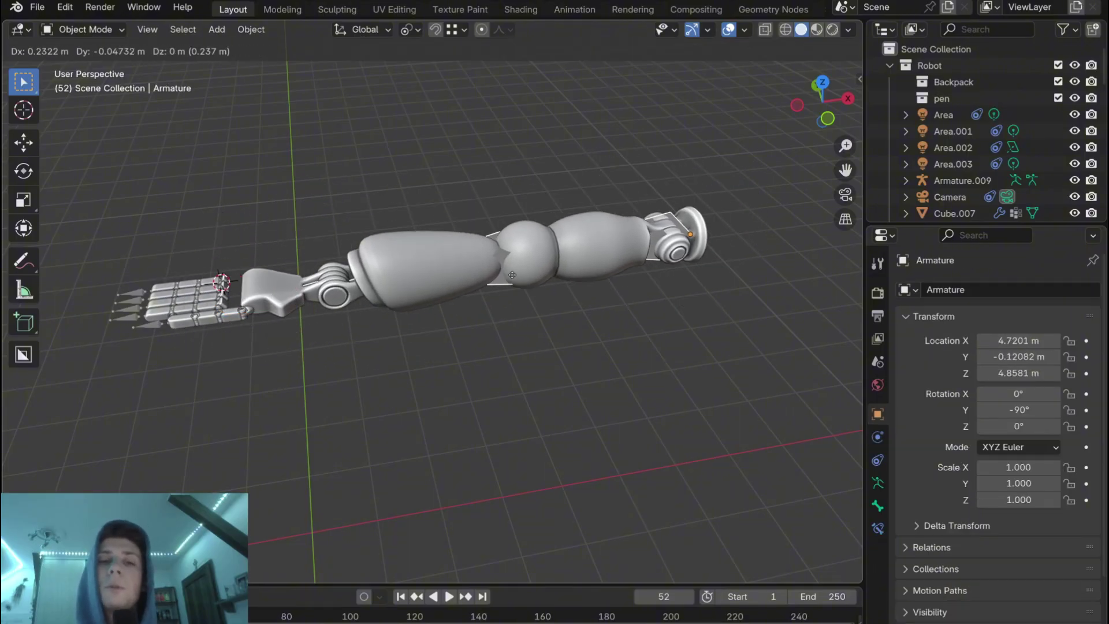
right_click(487, 262)
Step: Switch the arm armature to Pose Mode
middle_drag(482, 284, 501, 277)
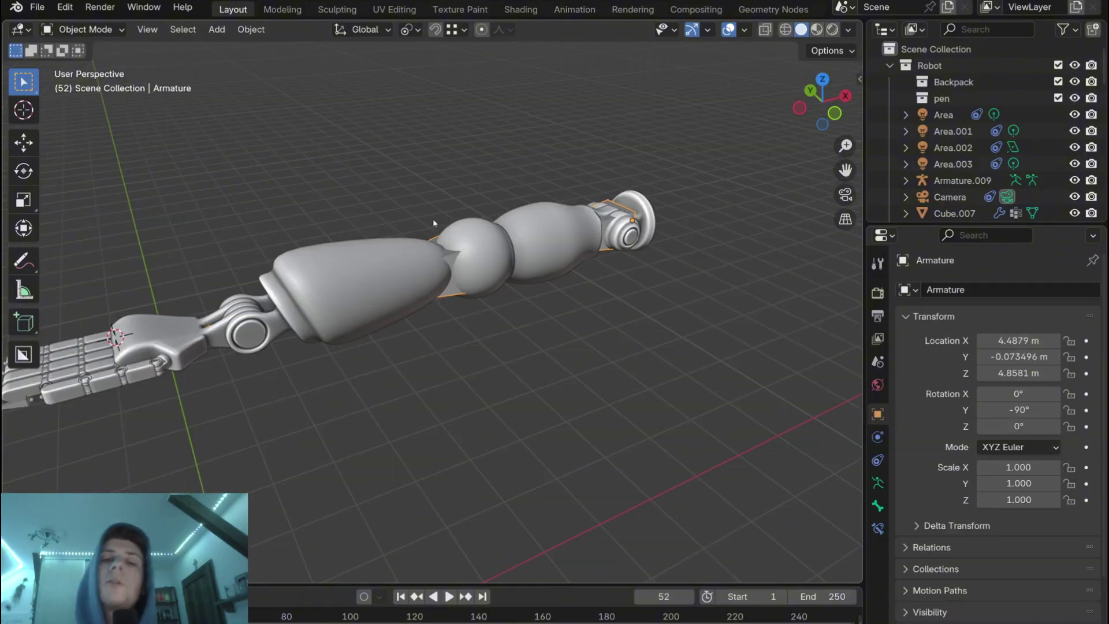
click(87, 29)
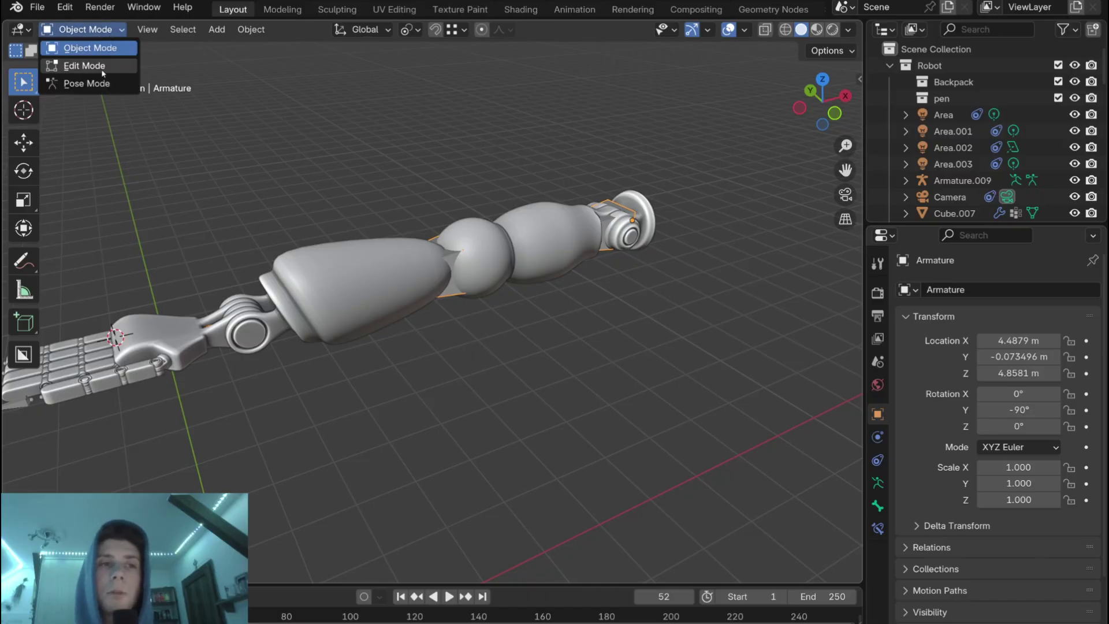
click(75, 84)
middle_drag(323, 145, 367, 160)
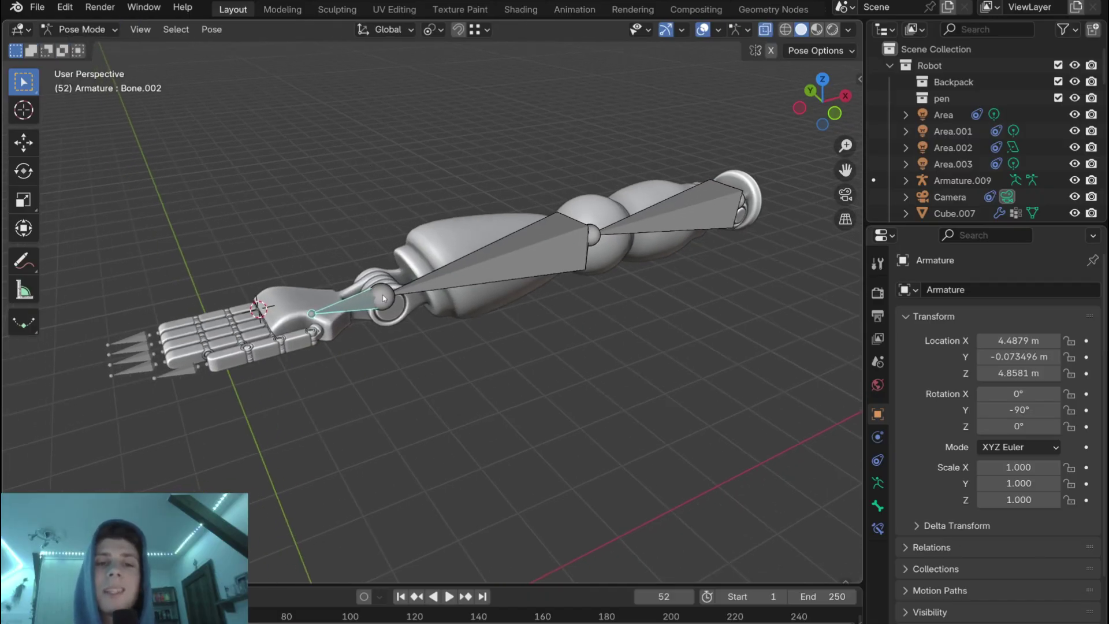
Step: Try rotating the hand bone at the wrist about the global axes
middle_drag(383, 298, 387, 303)
key(r)
key(y)
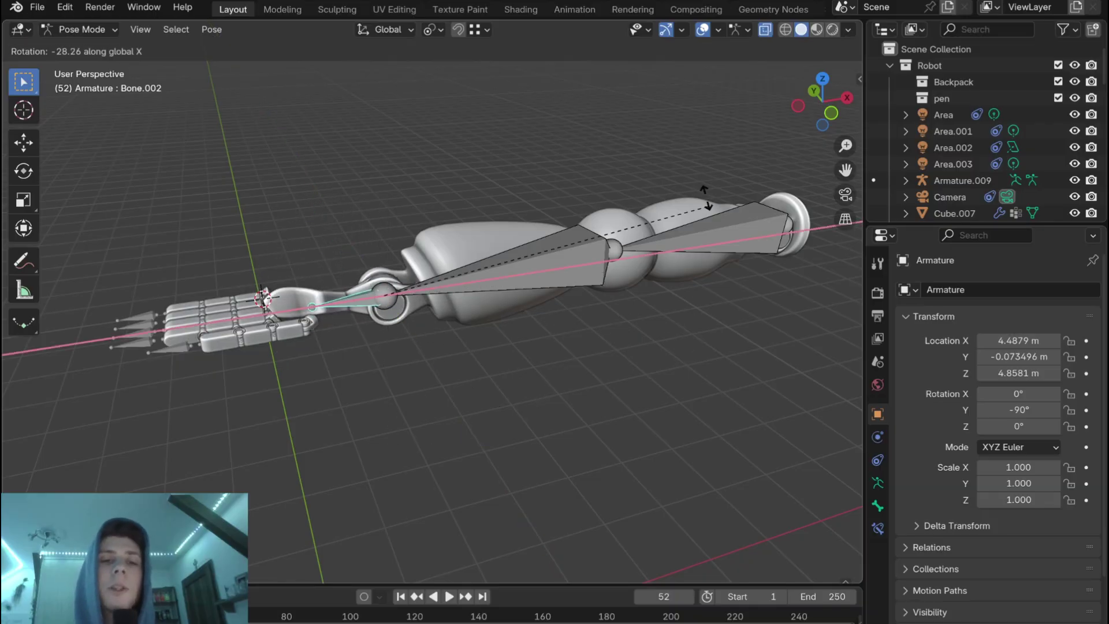
right_click(595, 462)
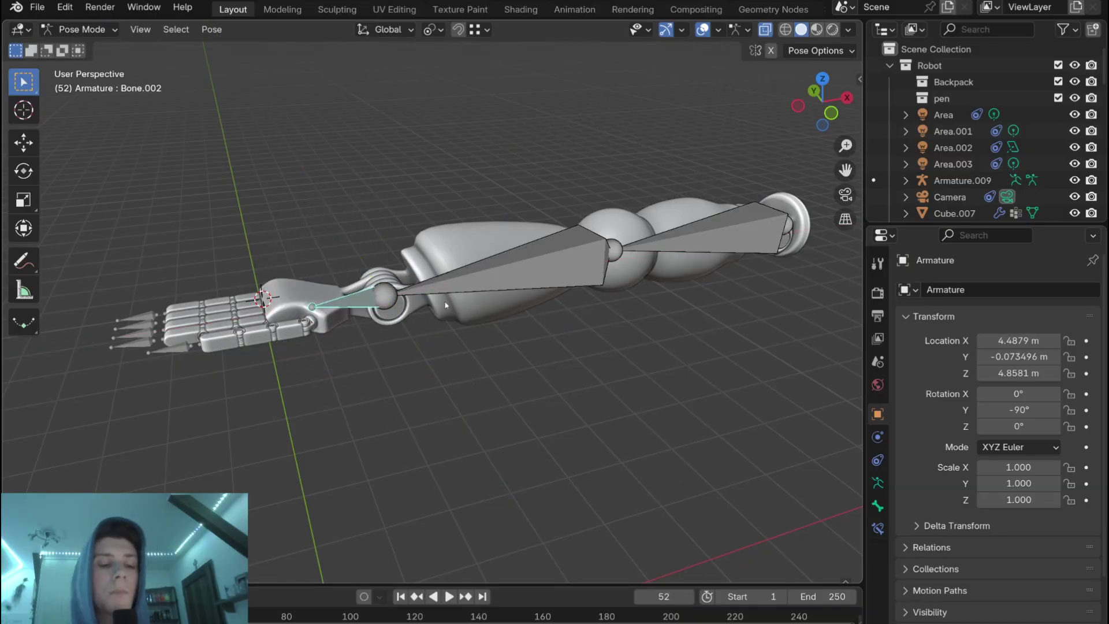
Step: Try rotating the hand bone at the wrist about the global Y axis without keeping the rotation
shift+middle_drag(467, 296, 508, 321)
scroll(485, 295, up, 1)
scroll(508, 320, up, 3)
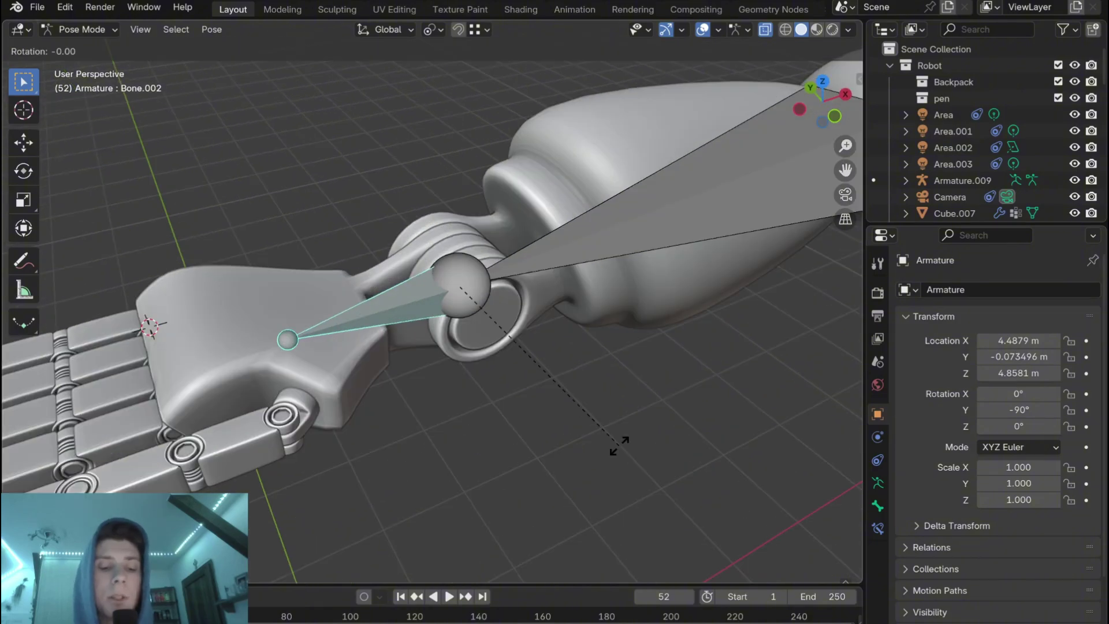
key(r)
key(y)
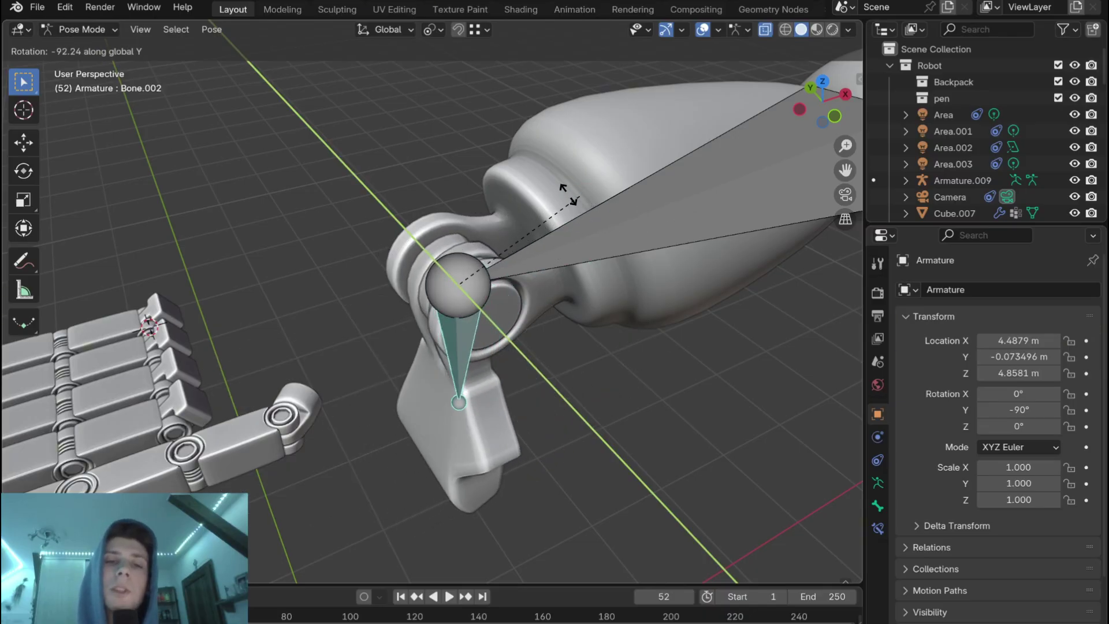
click(650, 329)
scroll(400, 362, down, 6)
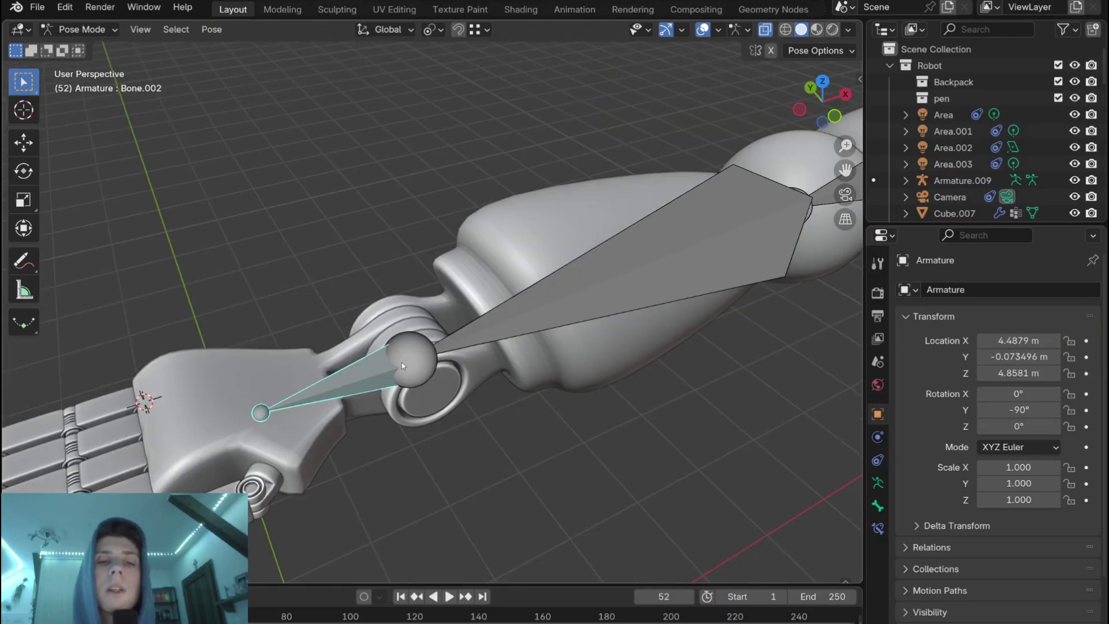
Step: In Object Mode, select the forearm, hand and upper-arm meshes and enable Preserve Volume on the hand's Armature modifier
click(86, 29)
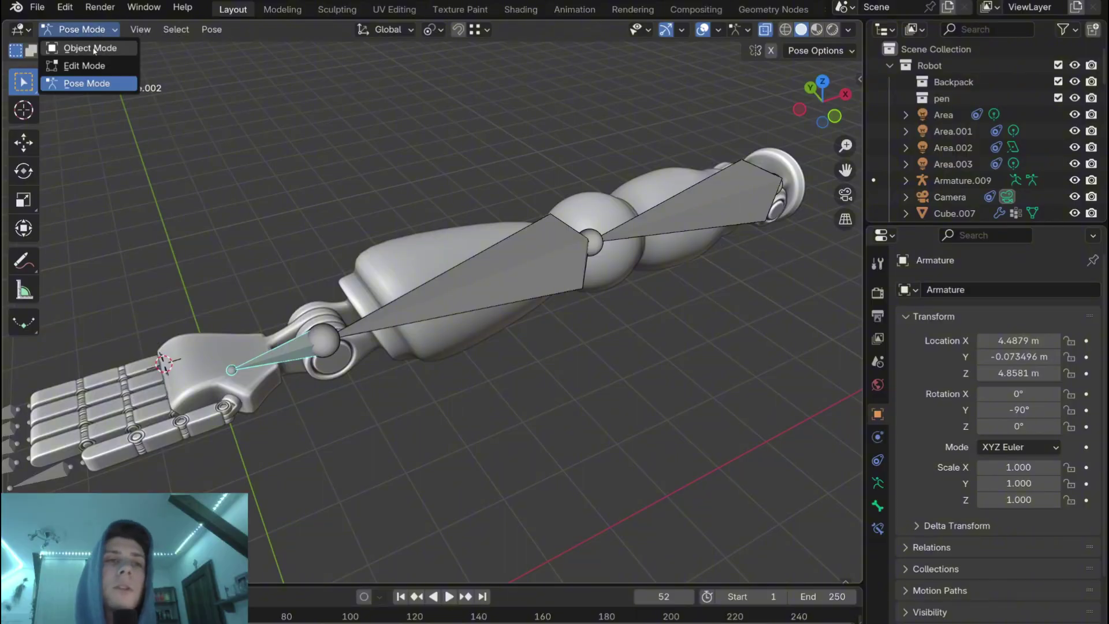
click(94, 48)
click(602, 277)
scroll(601, 277, up, 3)
click(602, 276)
shift+click(365, 349)
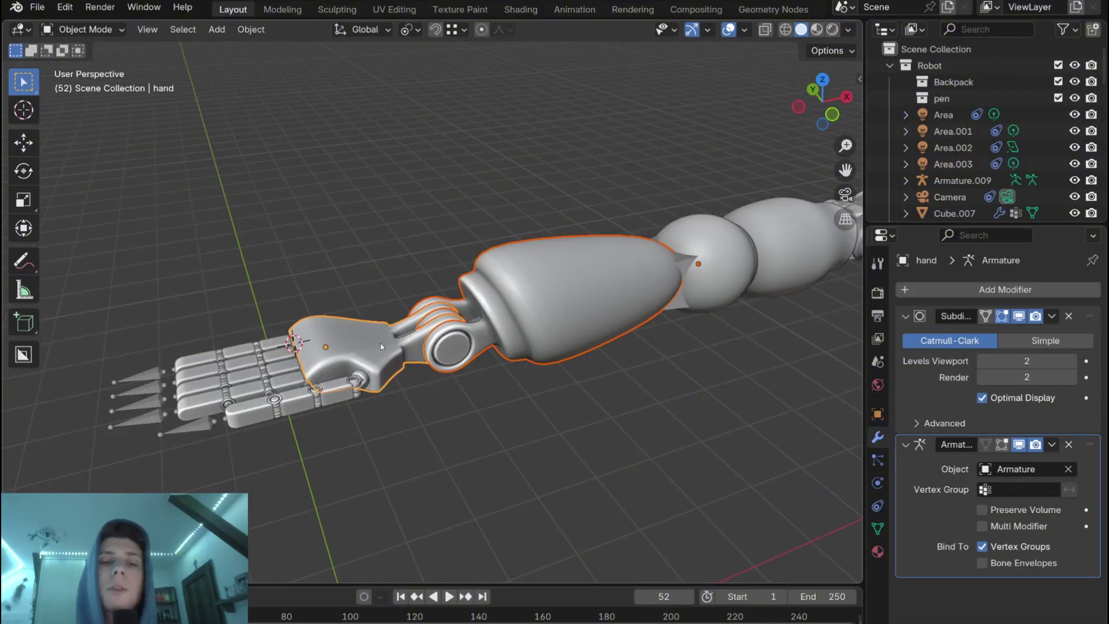
shift+middle_drag(743, 245, 413, 316)
shift+click(450, 301)
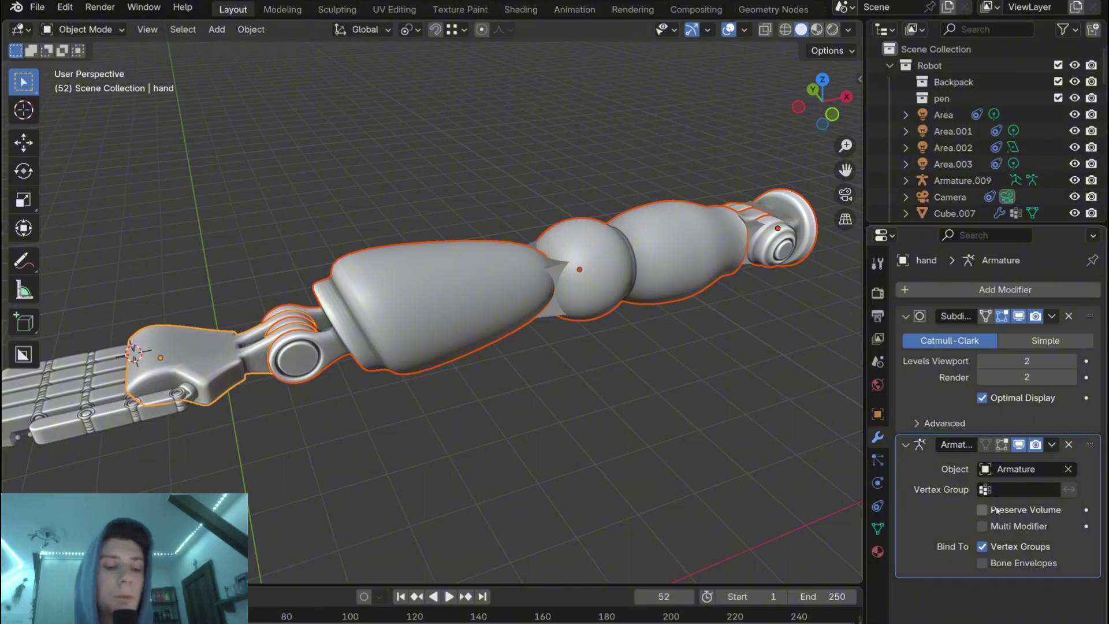
click(989, 511)
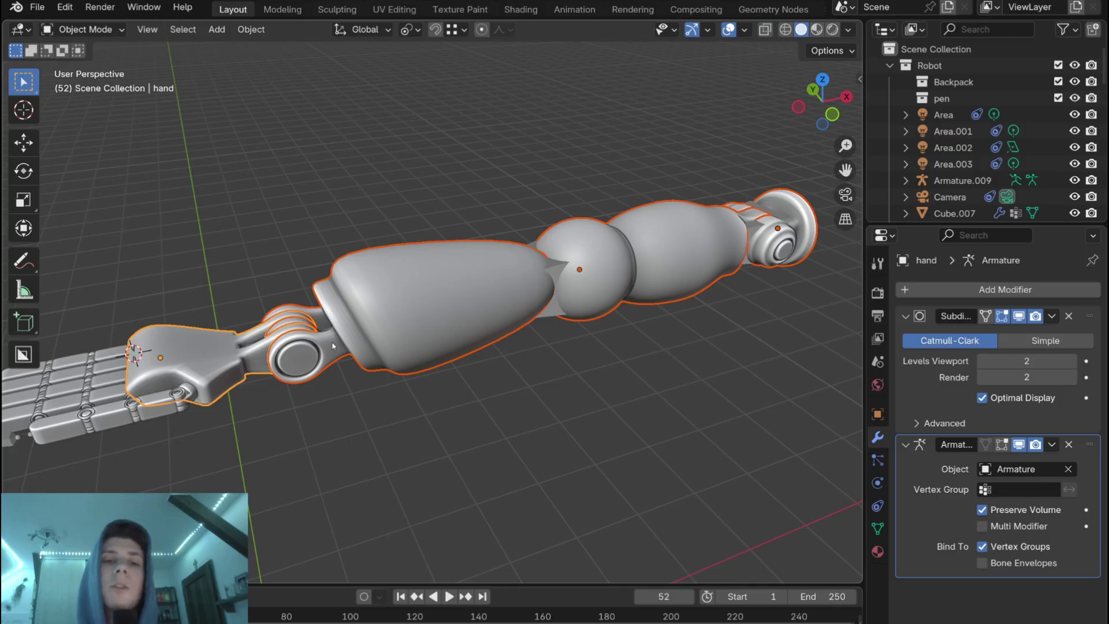
Step: Put the arm armature back in Pose Mode and test rotating the hand bone about the global Y axis
click(379, 333)
click(637, 279)
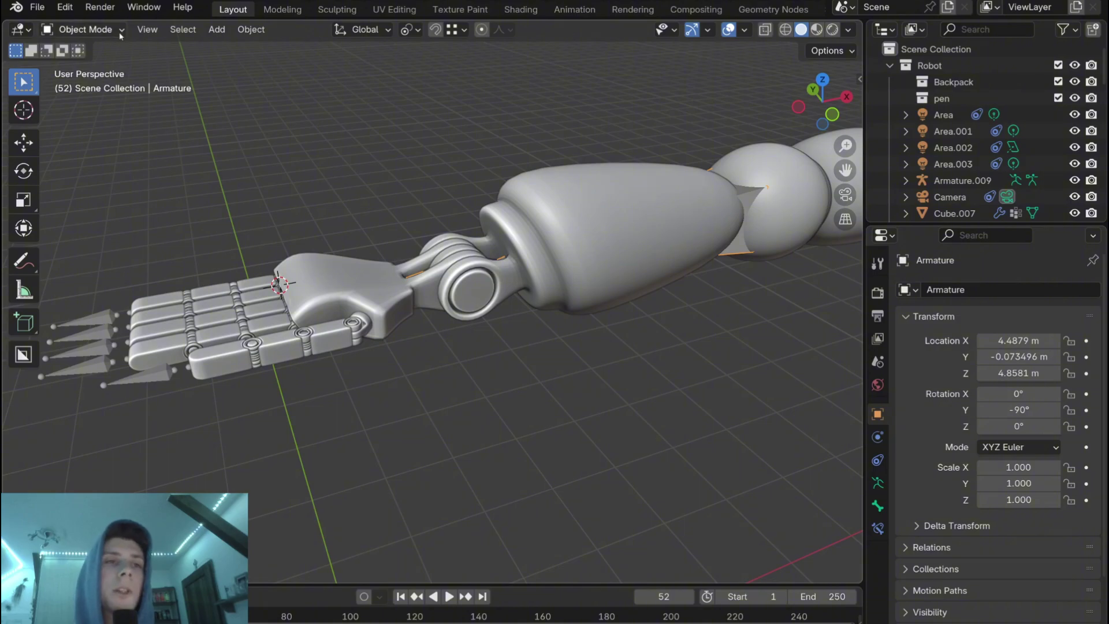
click(86, 29)
click(76, 81)
middle_drag(439, 277, 498, 301)
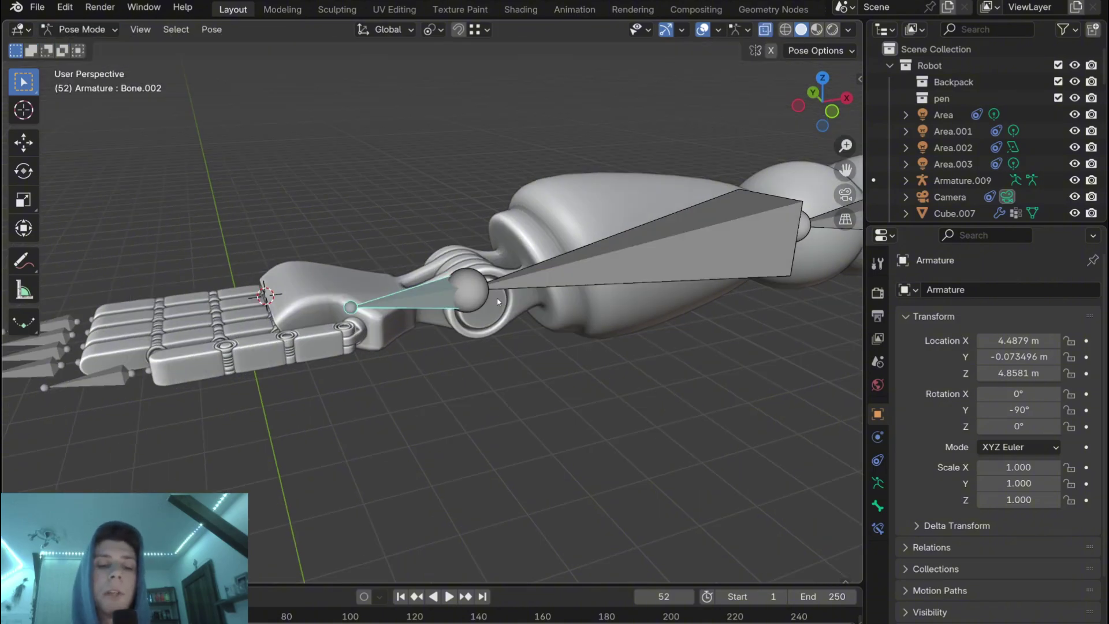
key(r)
key(y)
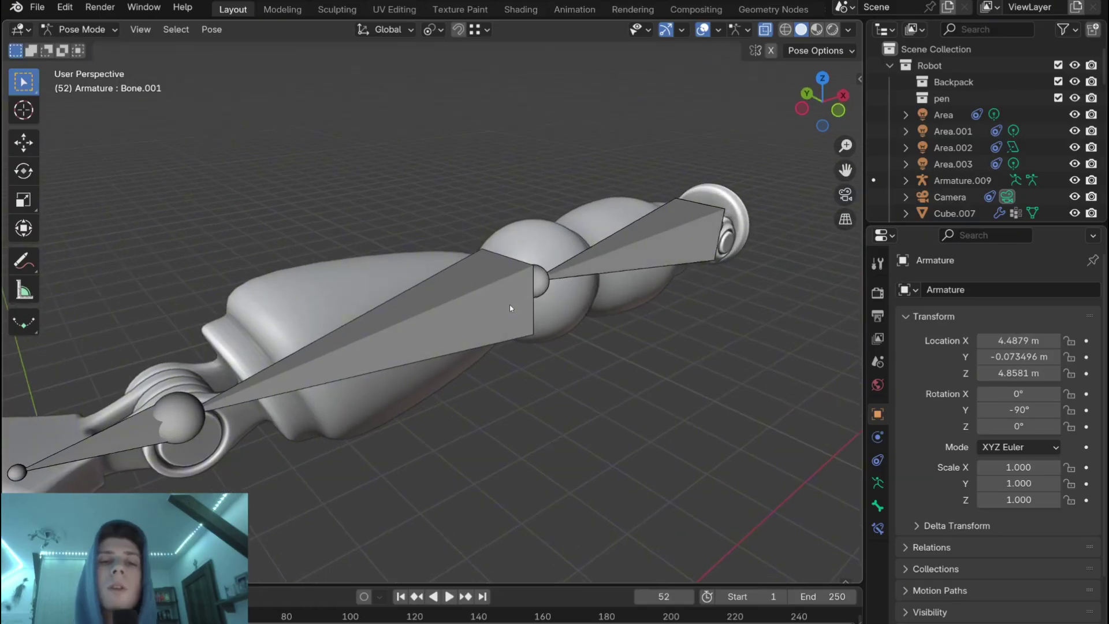
Step: Select the forearm bone and test rotating it freely around the elbow without keeping the rotation
mouse_move(511, 305)
middle_down()
mouse_move(471, 309)
mouse_move(505, 313)
middle_up()
click(490, 296)
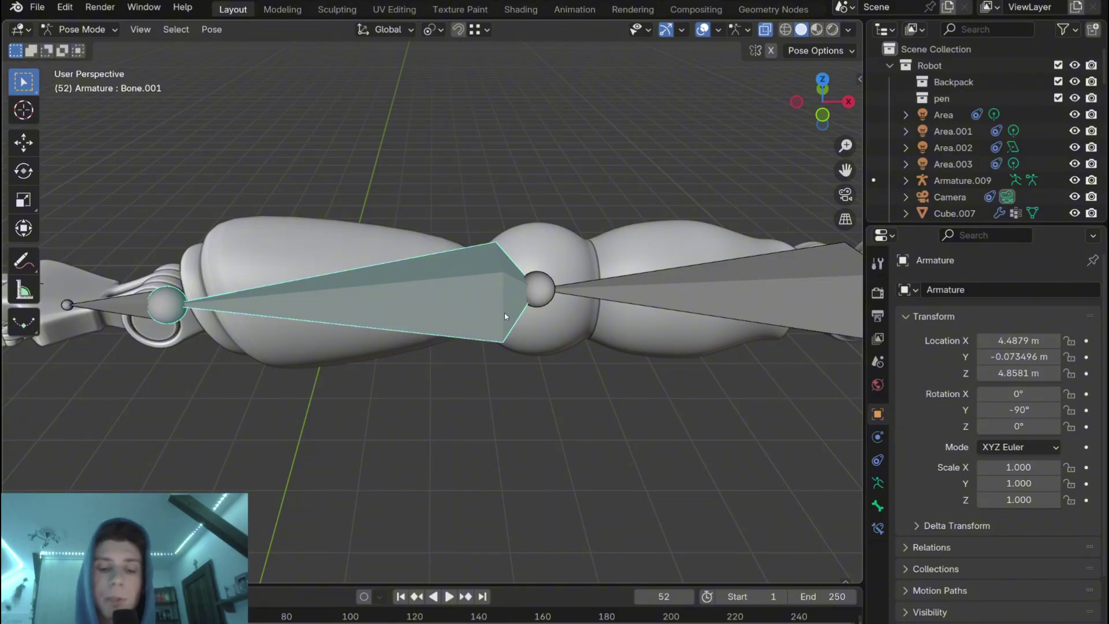
key(r)
key(r)
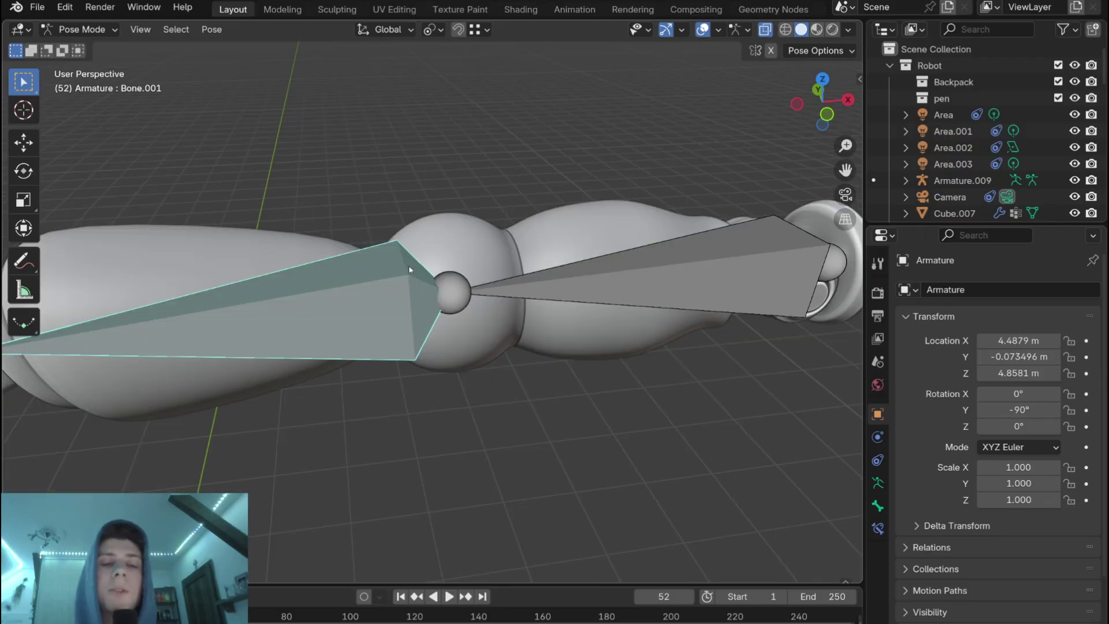
scroll(432, 298, down, 2)
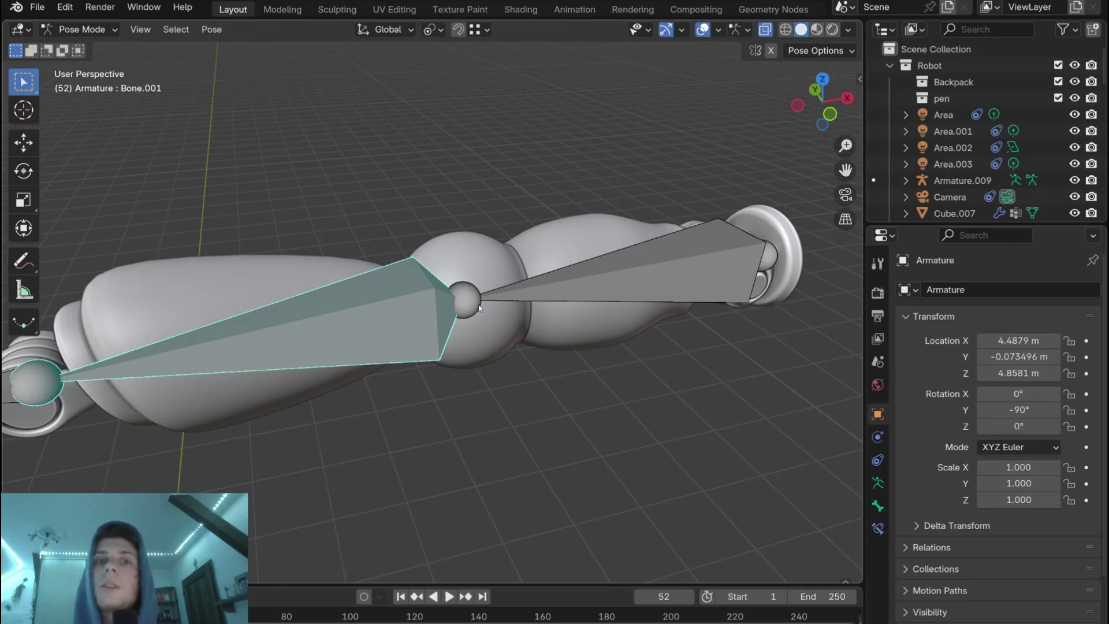
middle_drag(480, 309, 478, 300)
scroll(478, 300, down, 4)
scroll(441, 326, up, 2)
key(r)
key(r)
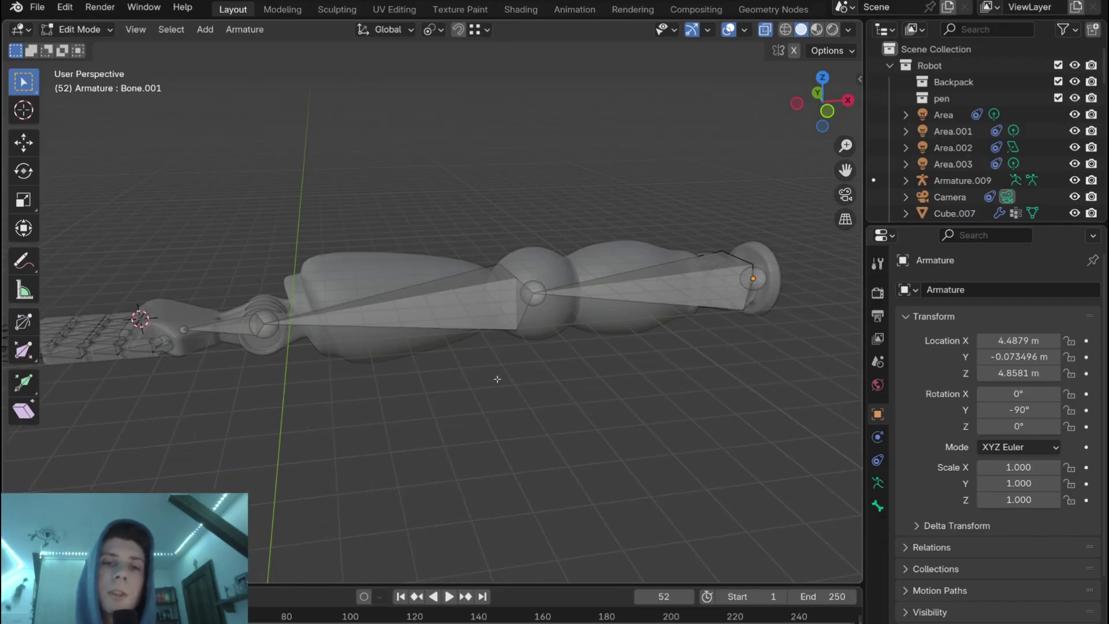
Step: Select the forearm bone in Edit Mode and show its bone properties to check its name
scroll(497, 378, up, 2)
click(469, 289)
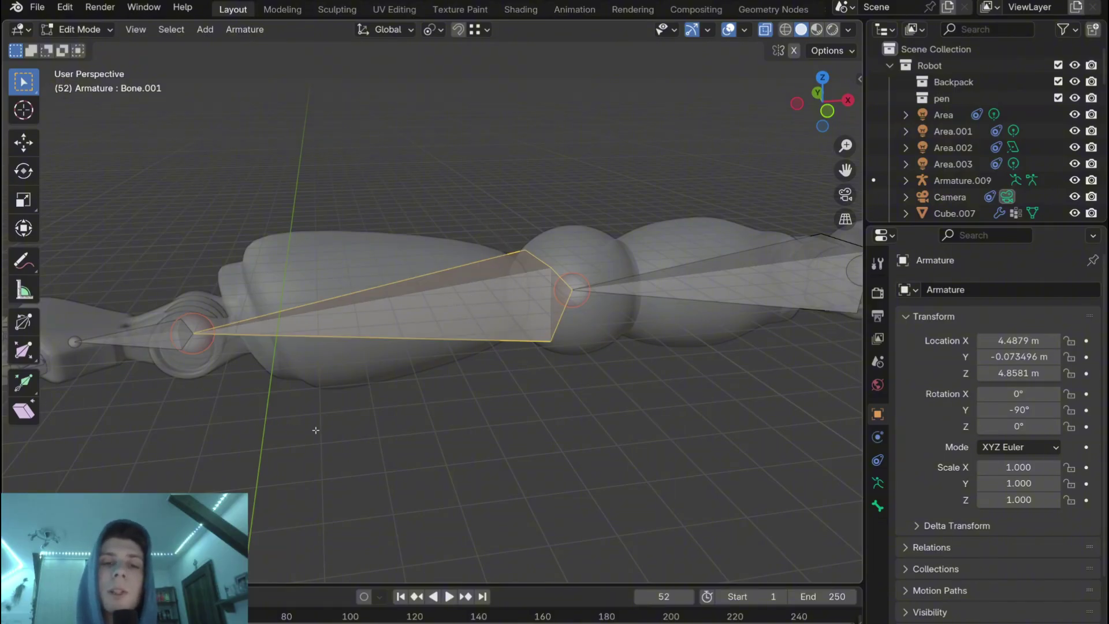
scroll(515, 305, down, 2)
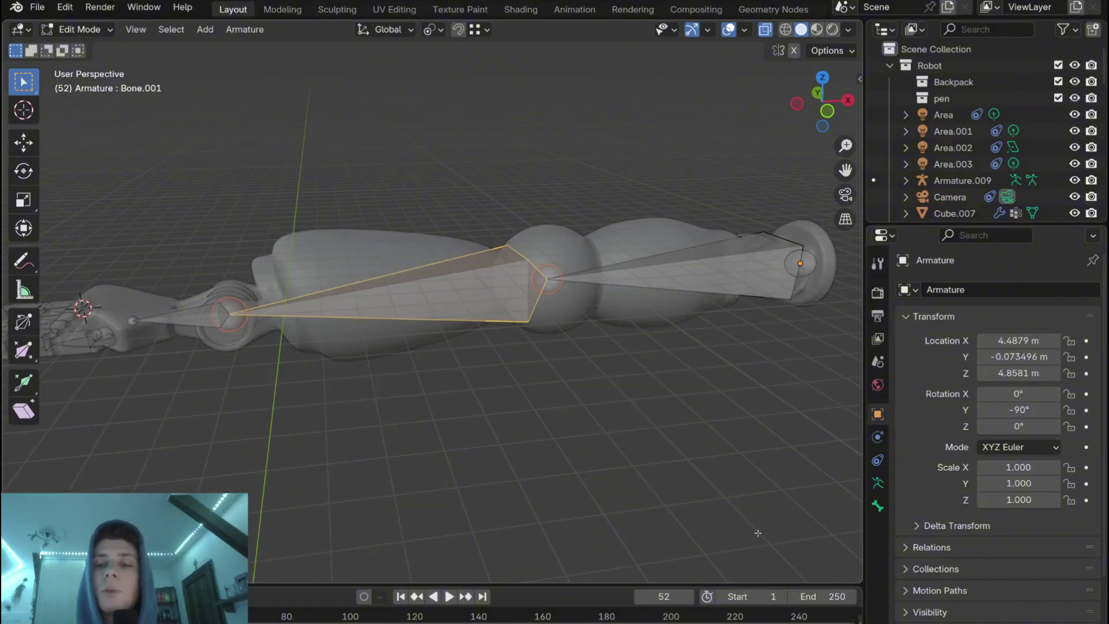
click(877, 507)
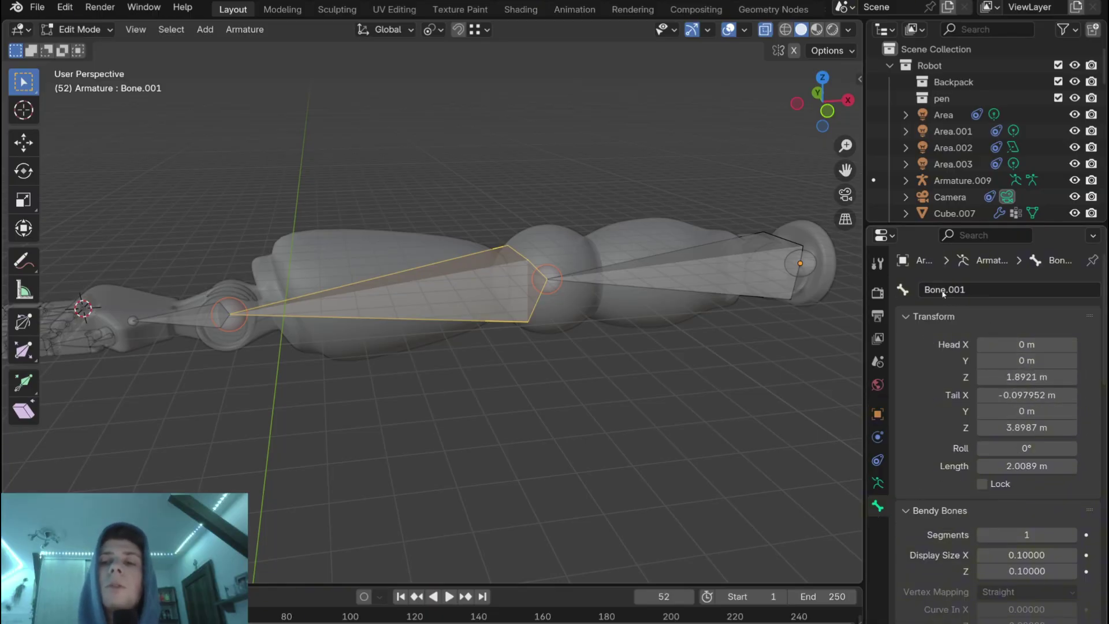
Step: Select the upper-arm mesh in Object Mode and switch it to Weight Paint mode
click(79, 30)
click(95, 45)
click(454, 254)
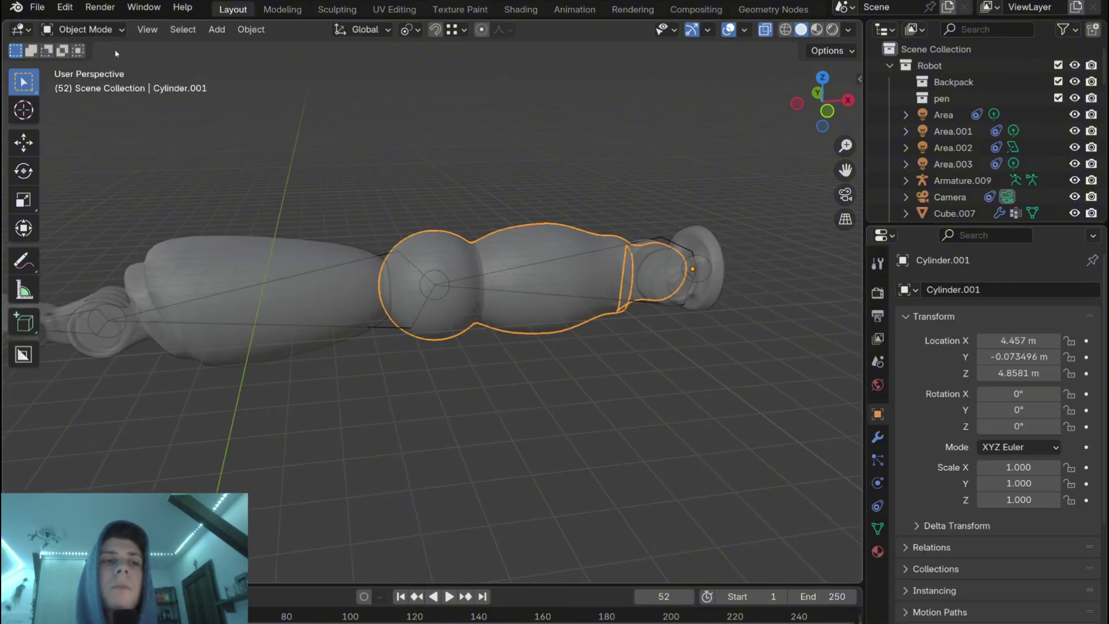
click(83, 29)
click(93, 119)
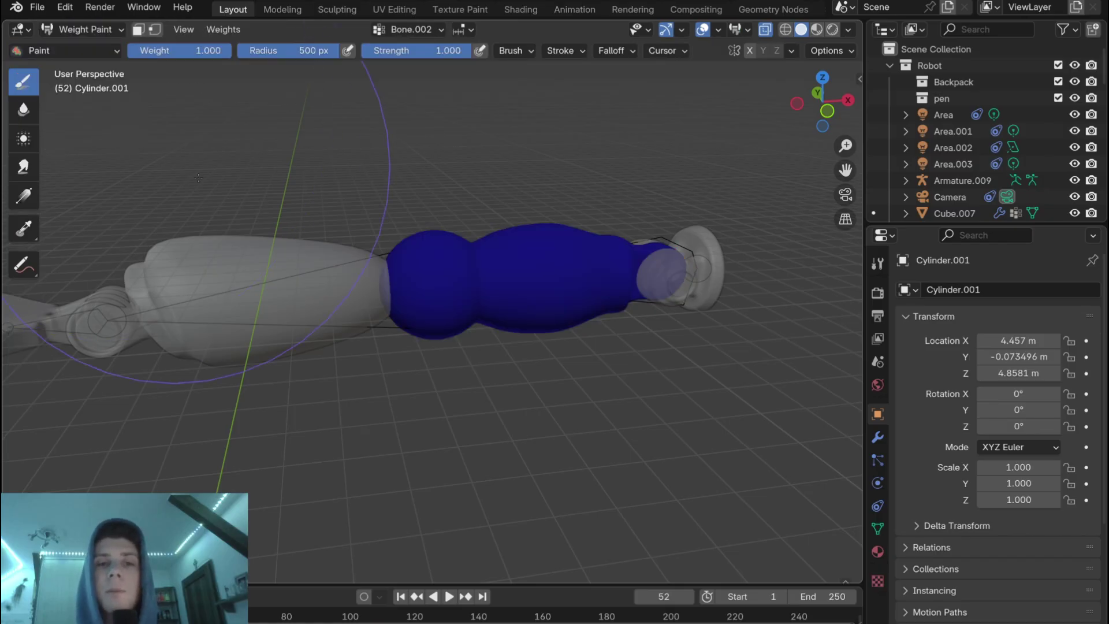
Step: Make Bone.001 the active vertex group of the upper-arm mesh and examine its weights around the elbow ball
click(878, 529)
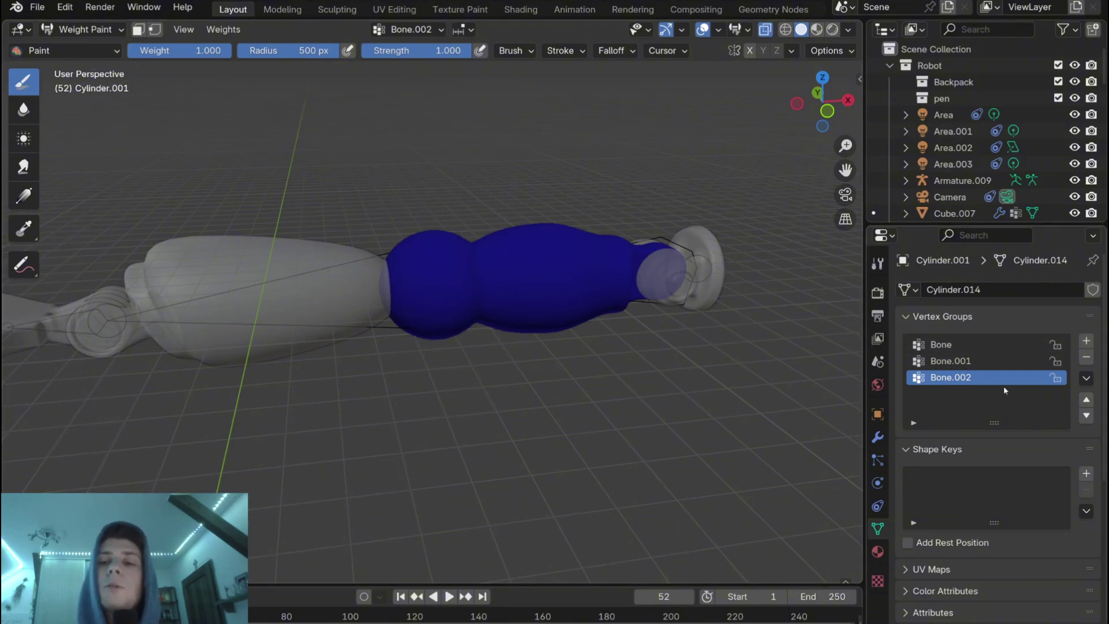
click(963, 362)
scroll(462, 353, up, 4)
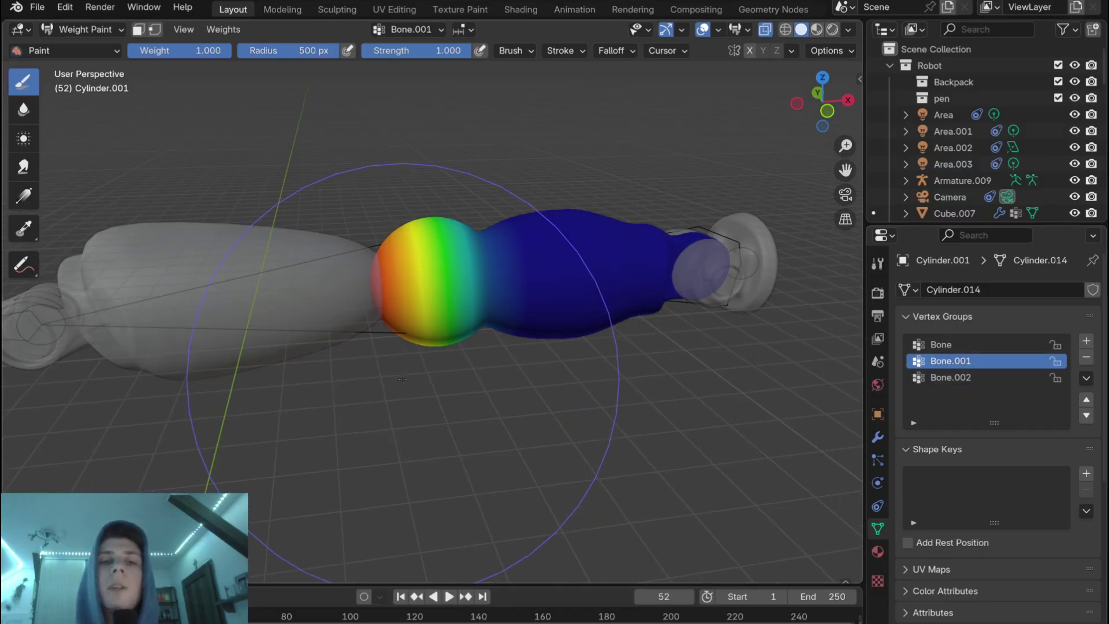
scroll(416, 245, down, 3)
scroll(447, 265, up, 2)
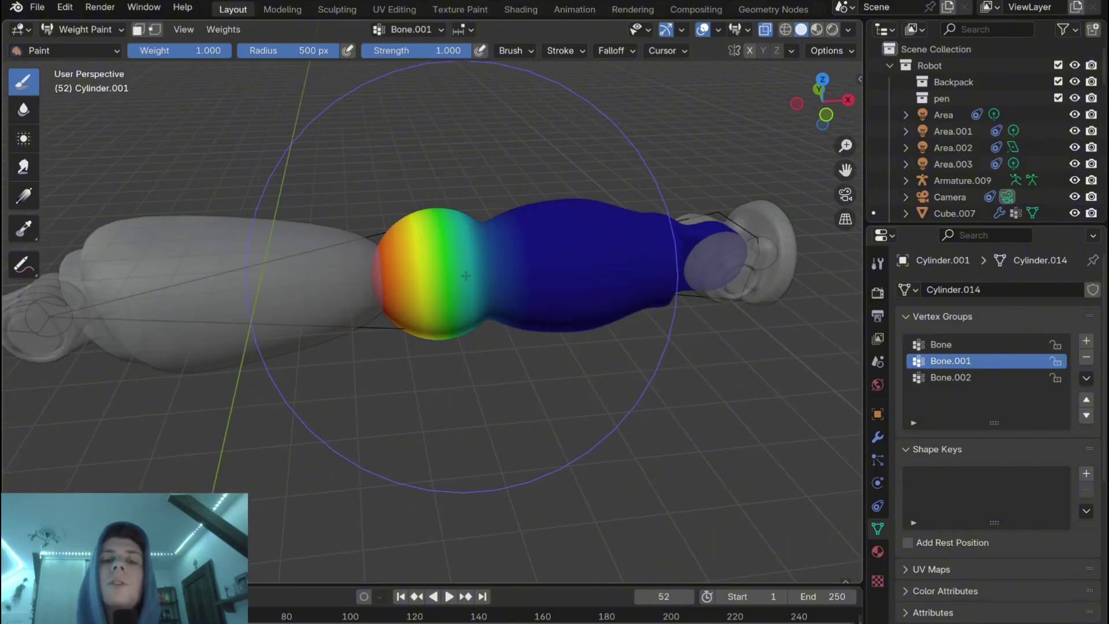
middle_drag(444, 261, 425, 273)
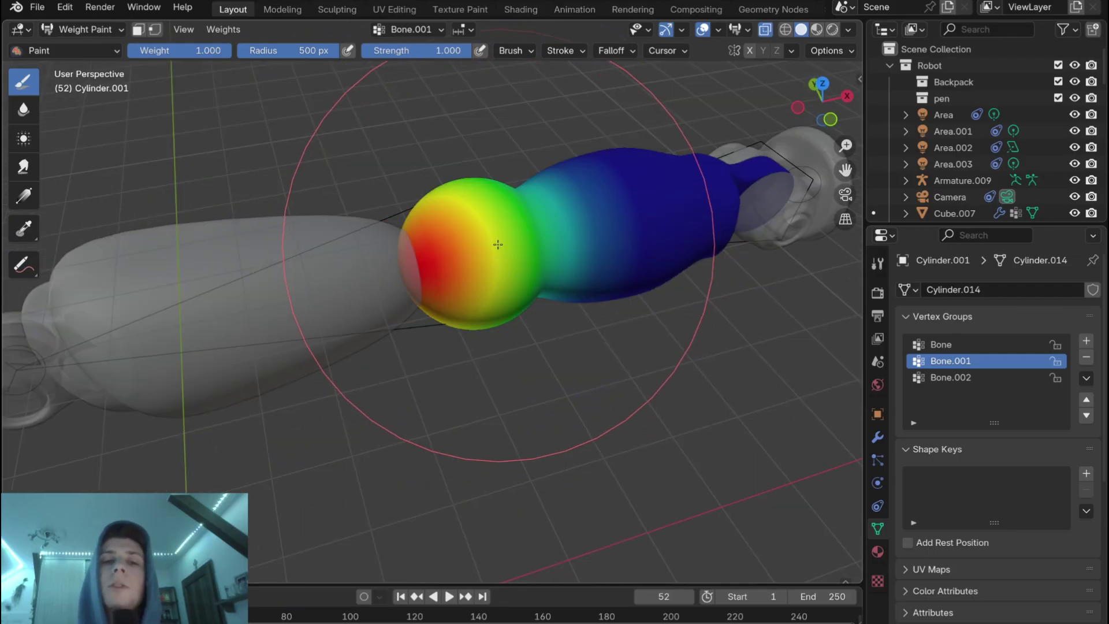
Step: Erase the Bone.001 weights from all sides of the elbow ball and upper arm with subtracting brush strokes
mouse_move(498, 241)
ctrl+mouse_down()
mouse_move(486, 233)
mouse_move(505, 226)
mouse_move(461, 236)
mouse_move(461, 263)
ctrl+mouse_up()
mouse_move(462, 266)
middle_down()
mouse_move(634, 279)
mouse_move(558, 335)
middle_up()
mouse_move(557, 336)
ctrl+mouse_down()
mouse_move(470, 344)
mouse_move(470, 355)
mouse_move(417, 349)
ctrl+mouse_up()
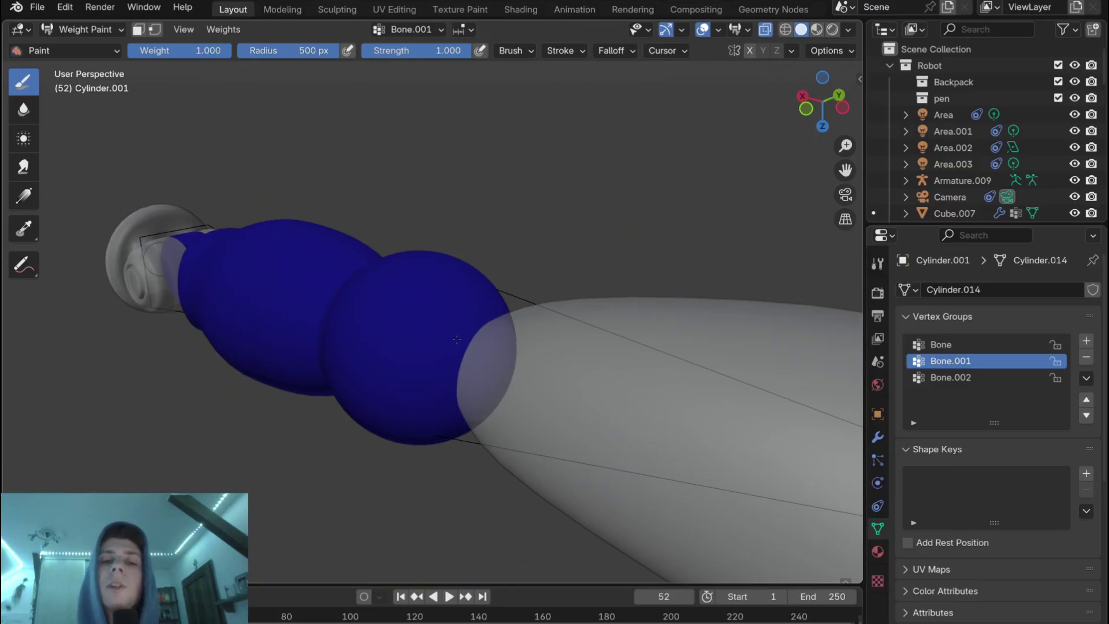
mouse_move(381, 347)
middle_down()
mouse_move(343, 353)
mouse_move(508, 347)
mouse_move(653, 361)
mouse_move(764, 404)
mouse_move(635, 358)
mouse_move(231, 116)
middle_up()
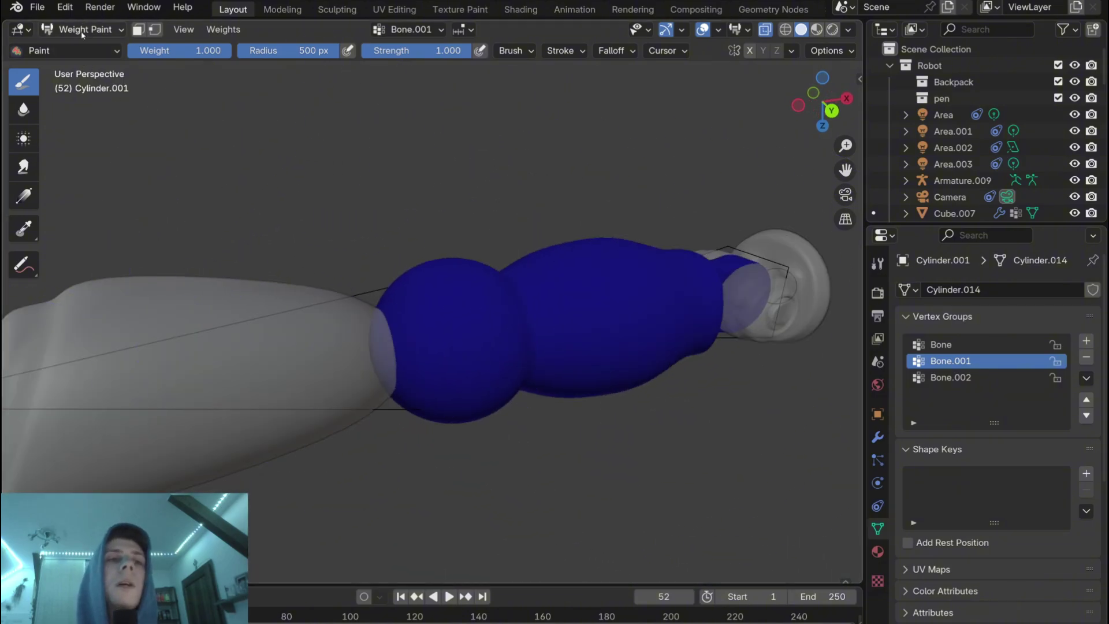
Step: Return the arm armature to Pose Mode and test rotating the forearm bone freely around the elbow
click(87, 29)
click(89, 48)
click(514, 265)
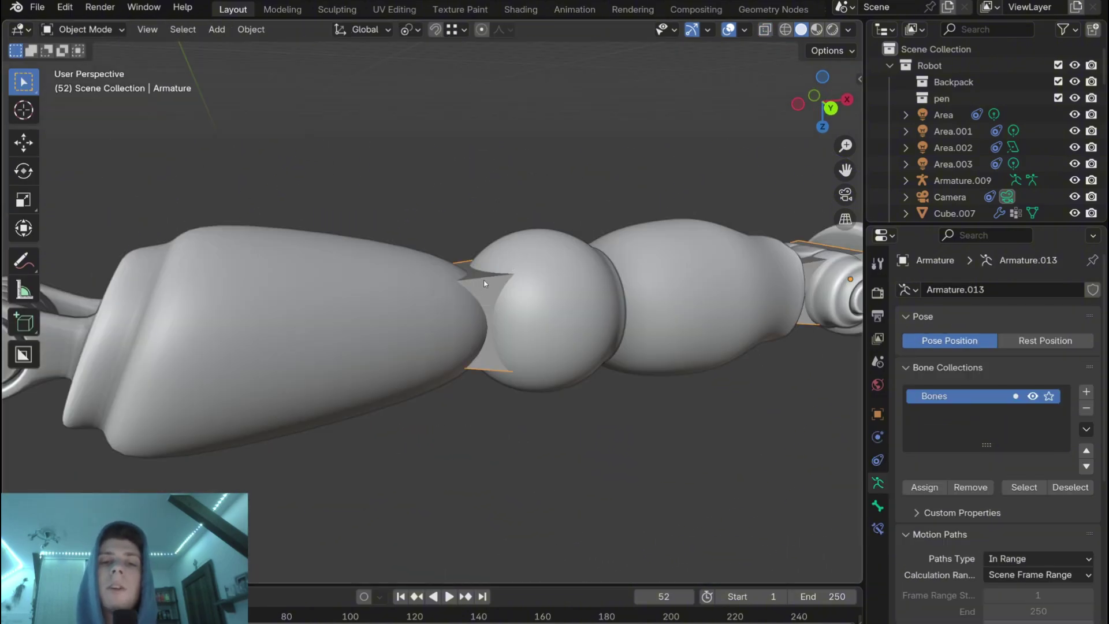
click(83, 30)
click(92, 82)
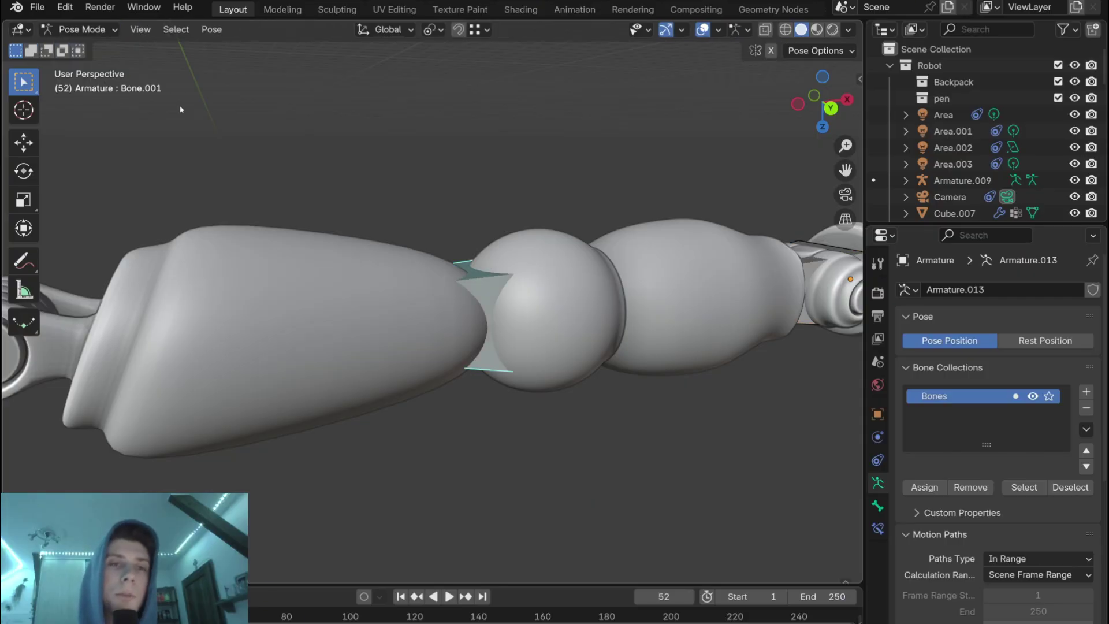
key(r)
key(r)
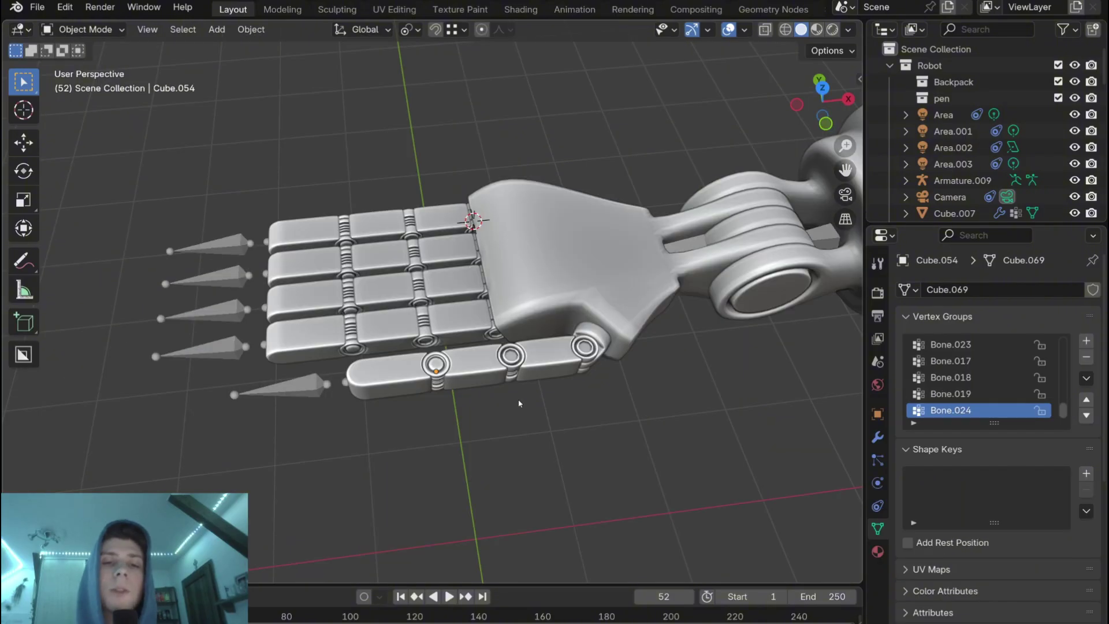
Step: Select all the thumb meshes, including its segments, its joints and the base joint at the palm
middle_drag(518, 403, 488, 372)
scroll(509, 361, down, 2)
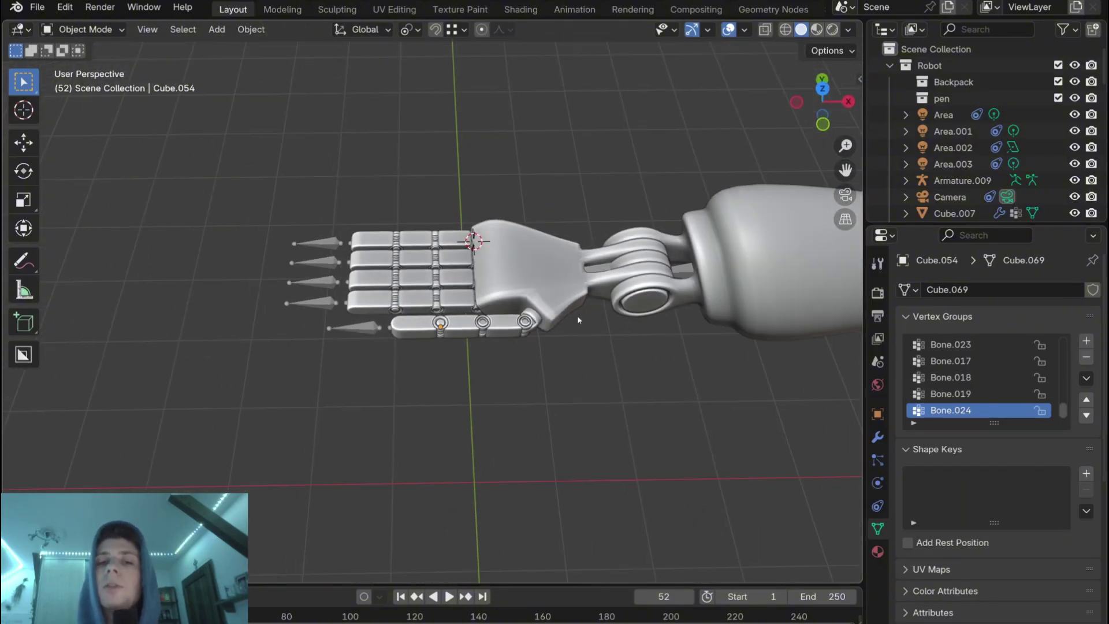
shift+middle_drag(725, 296, 171, 314)
middle_drag(354, 280, 536, 317)
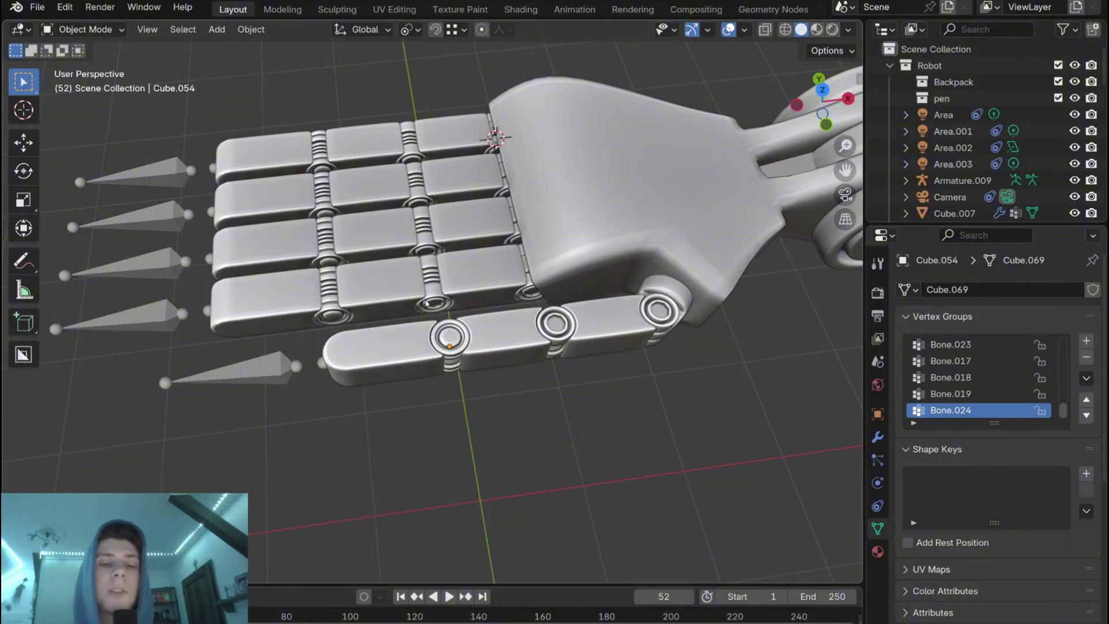
click(426, 364)
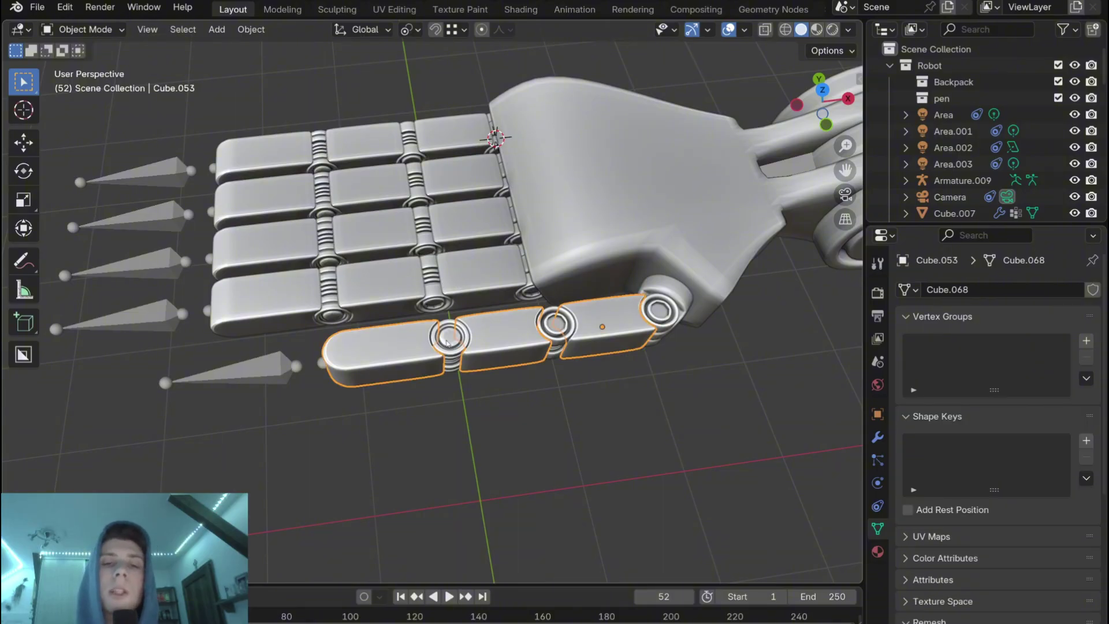
shift+click(448, 341)
shift+click(548, 329)
shift+click(678, 295)
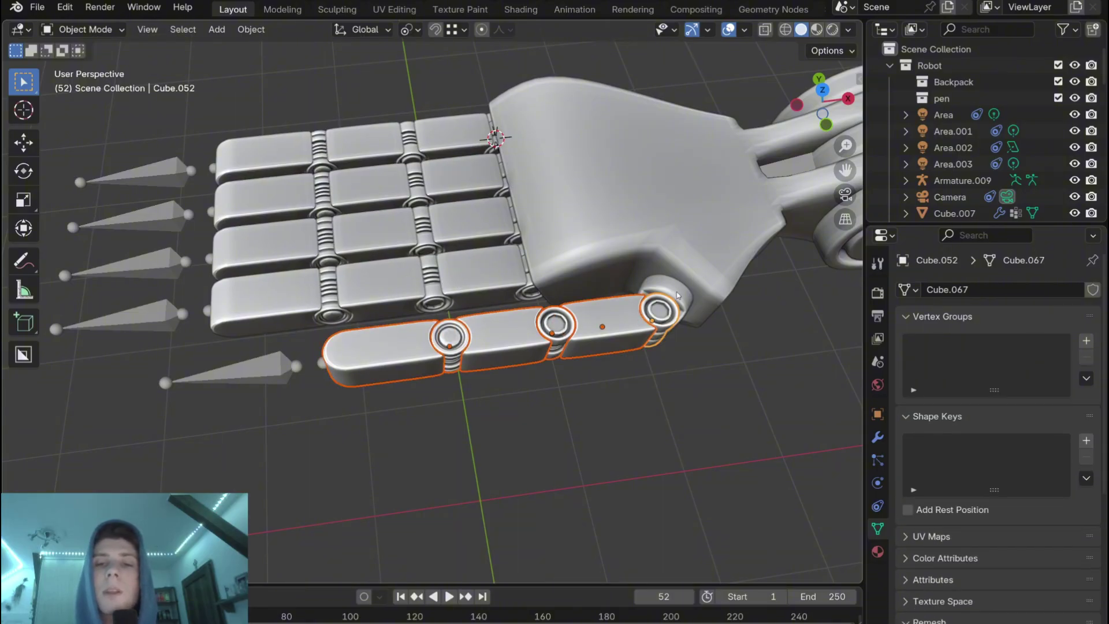
Step: Add the thumb armature as the active object and parent the selected thumb meshes to it With Automatic Weights
shift+click(271, 374)
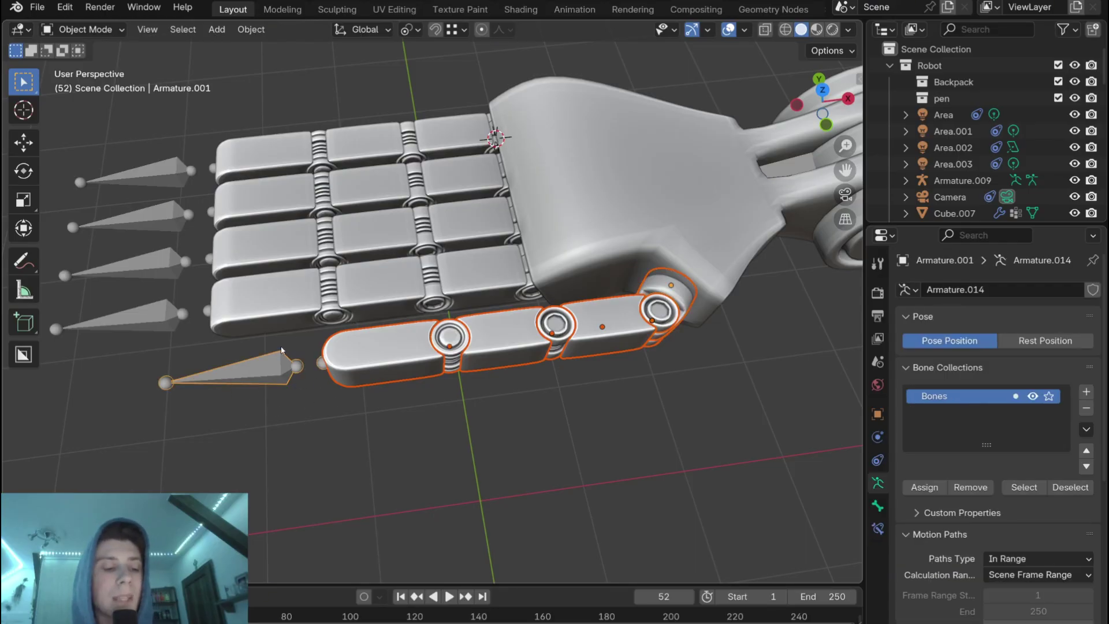
key(ctrl+p)
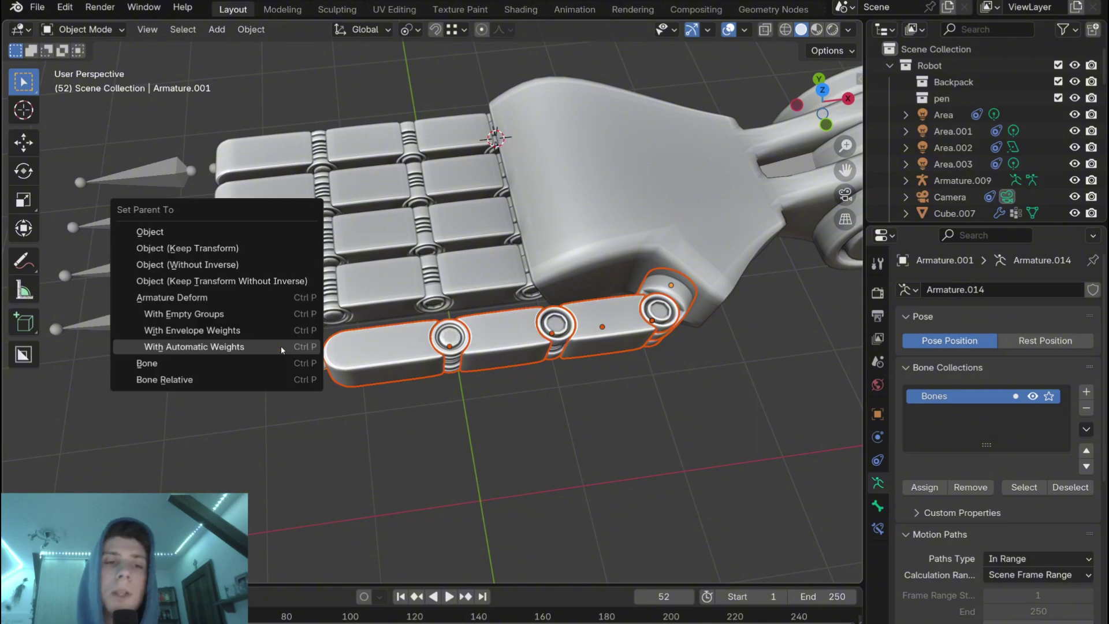
click(202, 346)
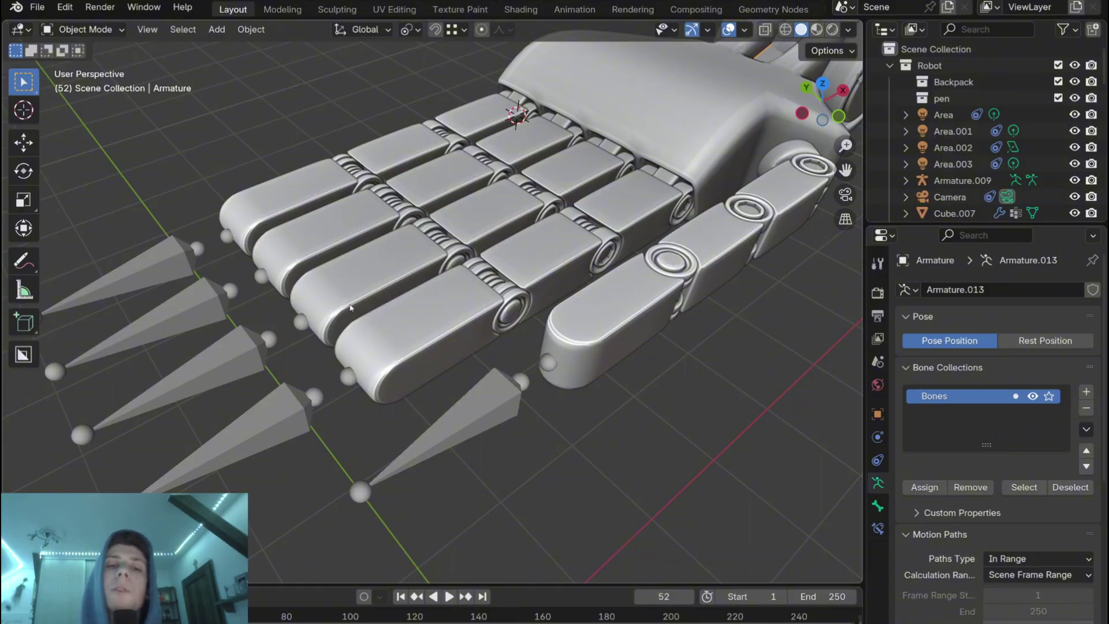
Step: Select the index finger's segments and joints, add its armature as the active object, and parent them With Automatic Weights
middle_drag(403, 305, 435, 351)
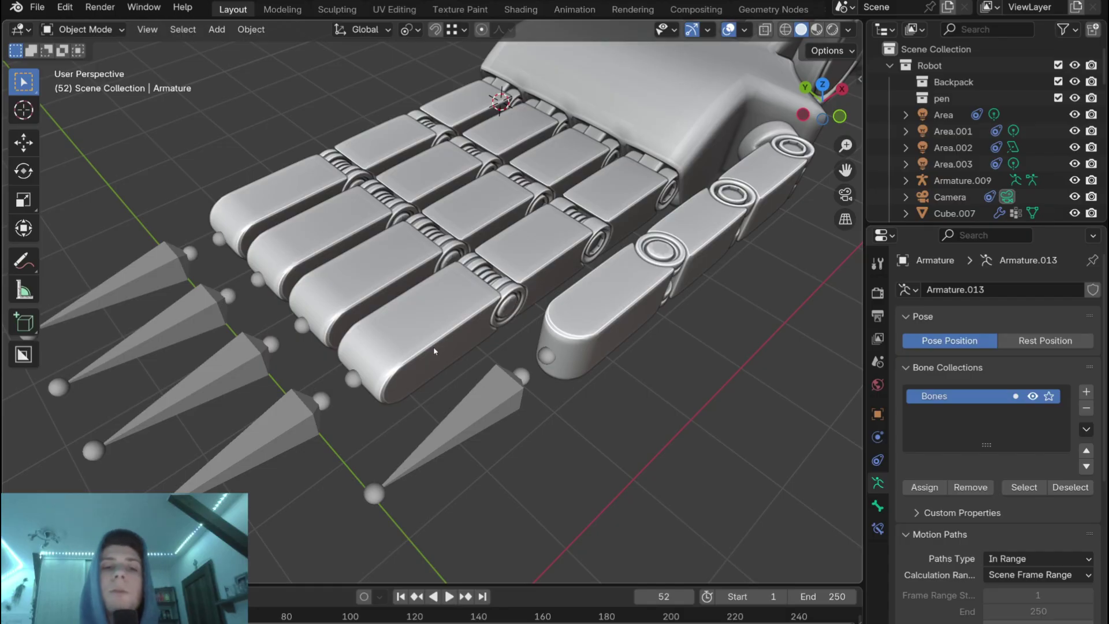
click(434, 350)
middle_drag(434, 351, 514, 376)
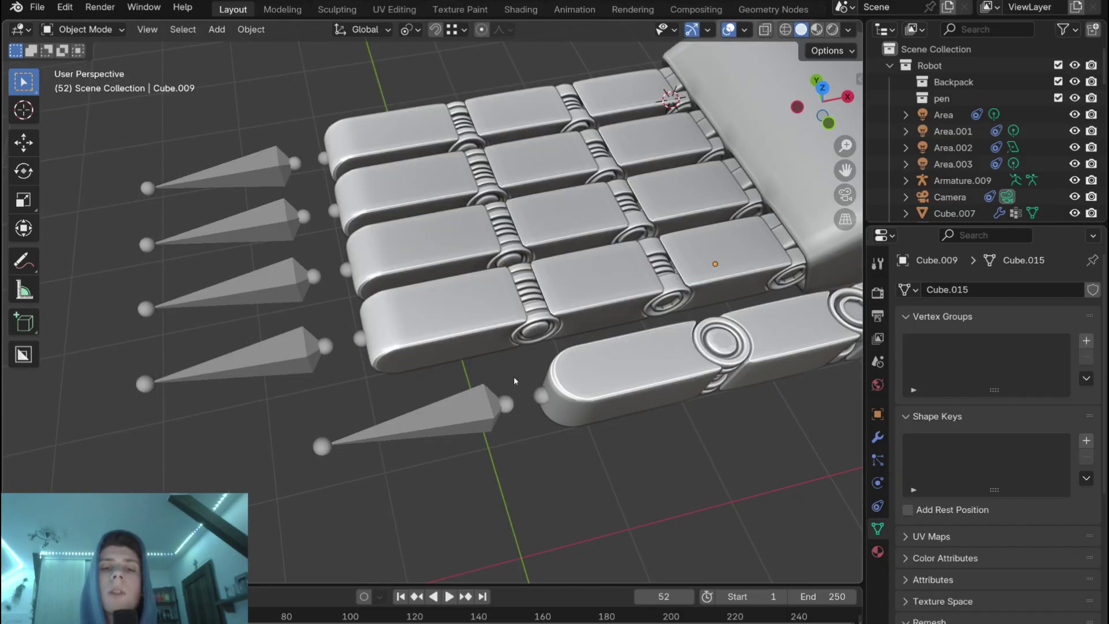
shift+click(541, 316)
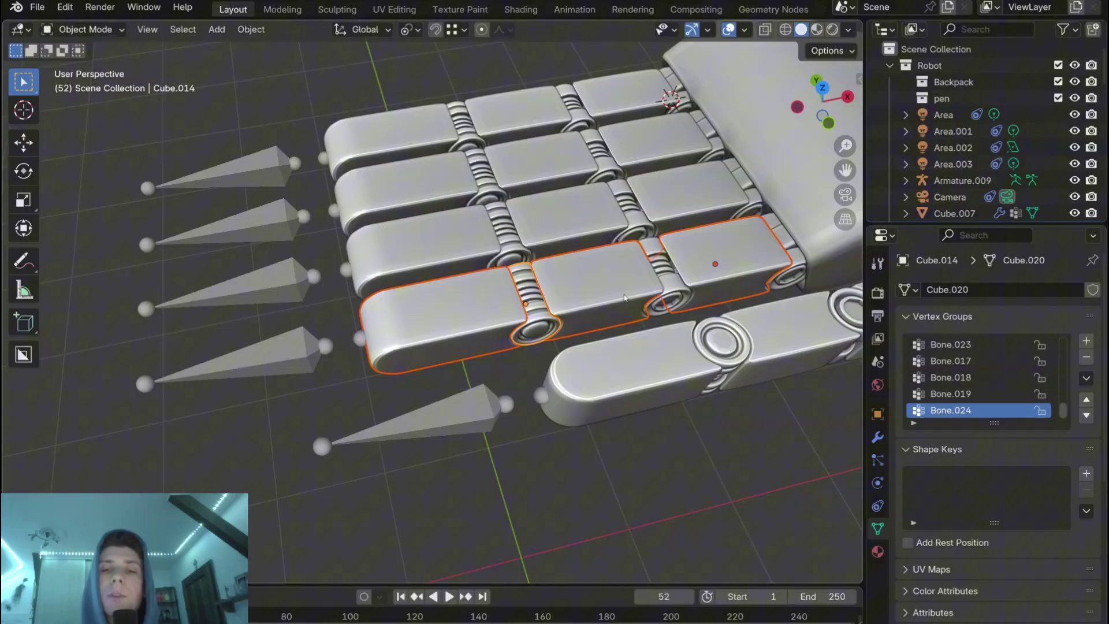
shift+click(671, 296)
shift+click(289, 351)
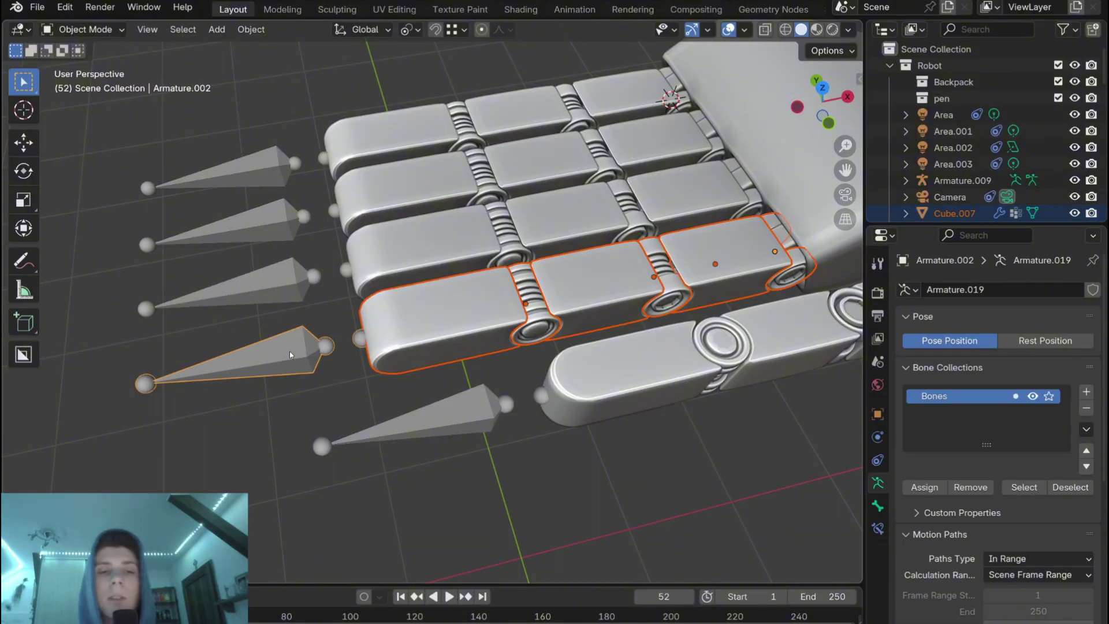
middle_drag(289, 351, 302, 349)
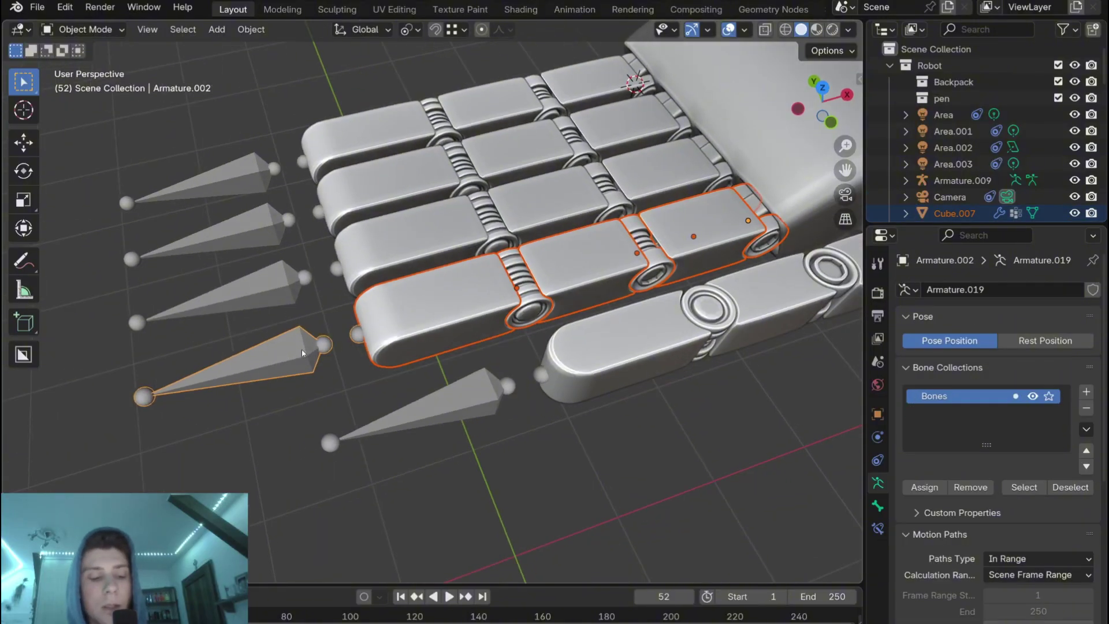
key(ctrl+p)
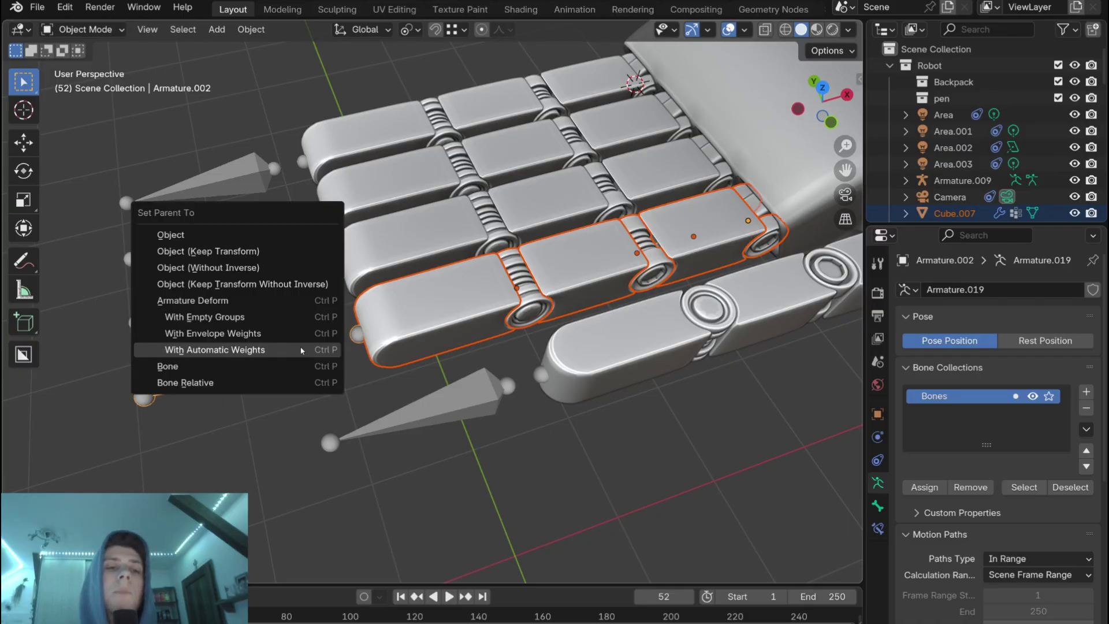
click(283, 350)
Step: Select the middle finger's segments and three joints plus its armature, and parent the meshes to it With Automatic Weights
shift+middle_drag(268, 292, 288, 341)
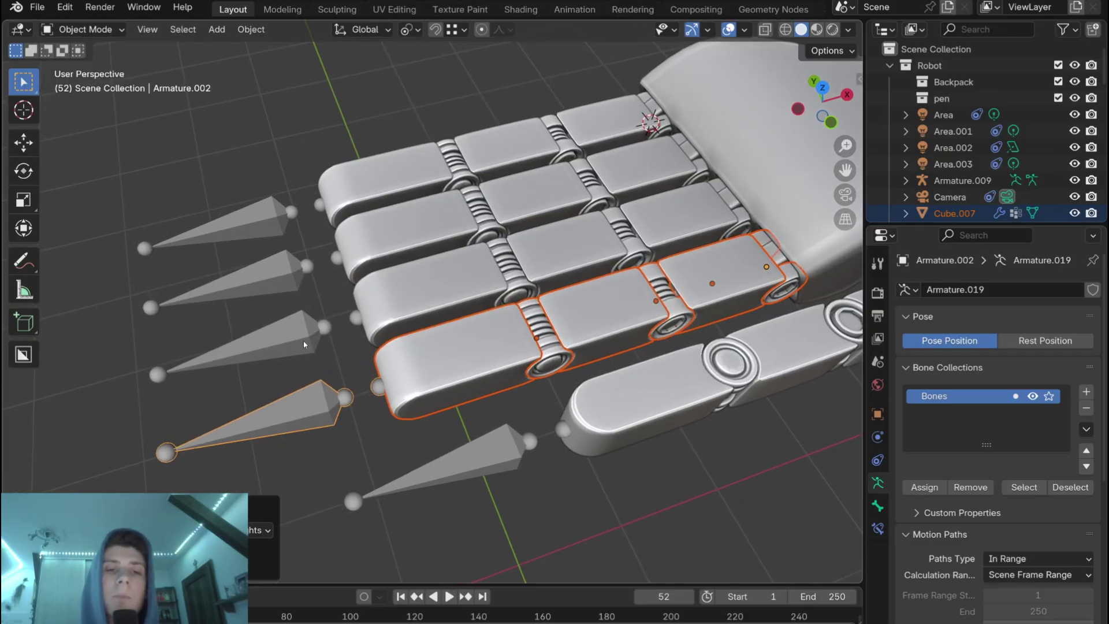
click(445, 289)
shift+click(511, 267)
shift+click(630, 250)
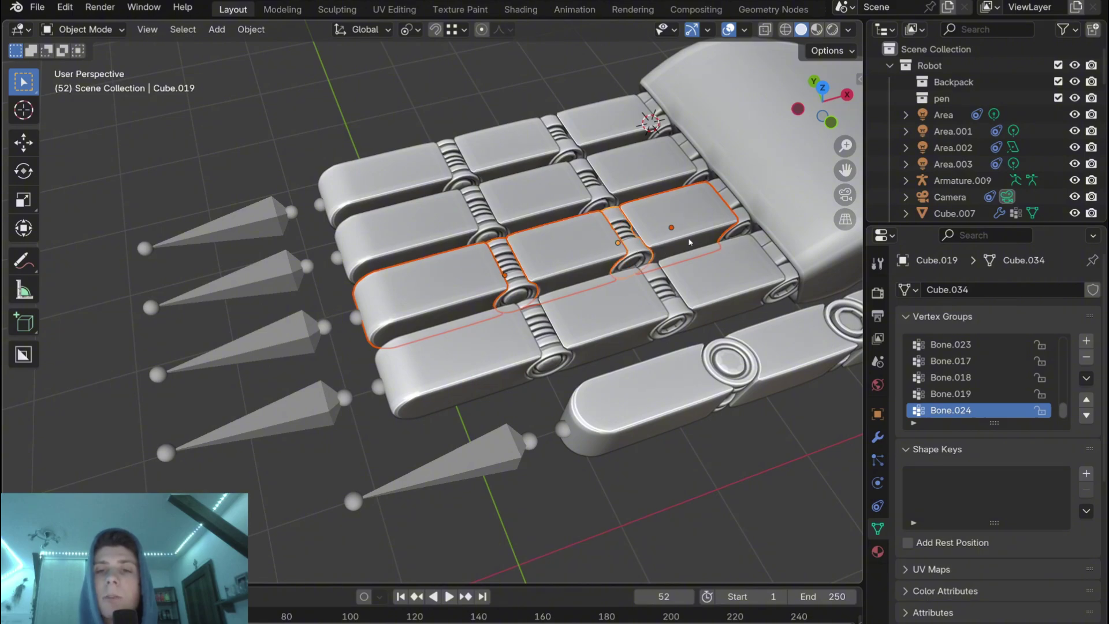
shift+click(742, 226)
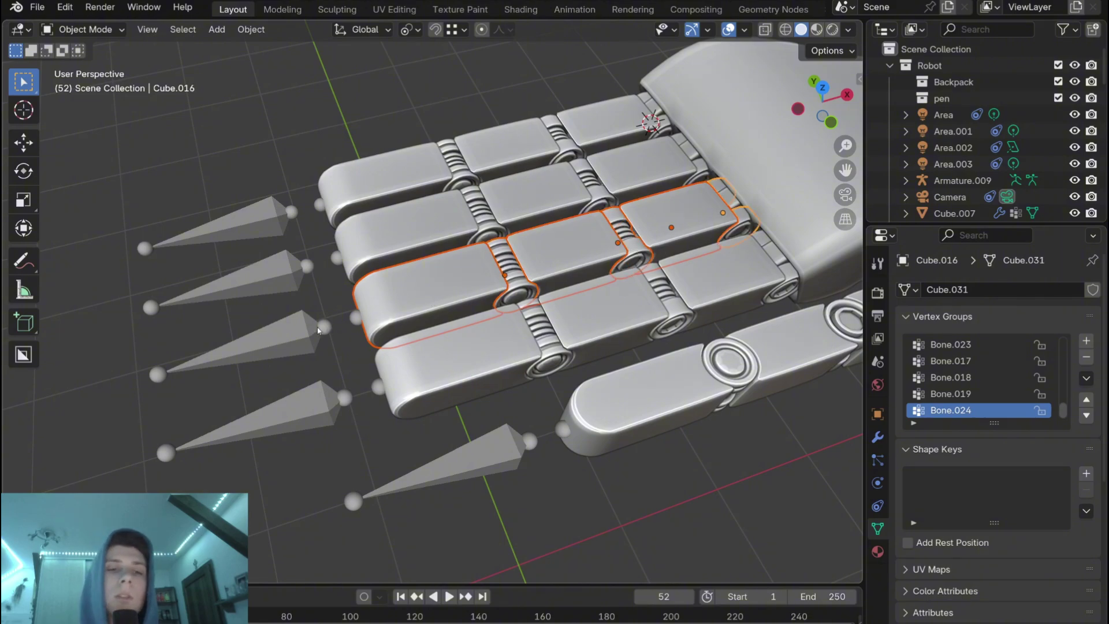
shift+click(317, 331)
key(ctrl+p)
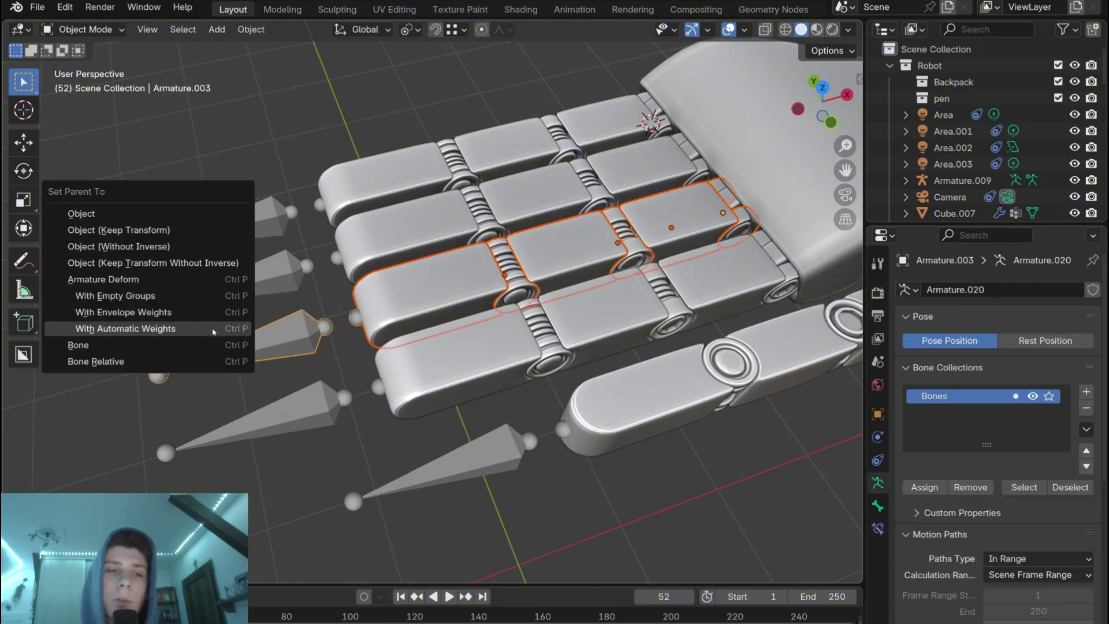
click(214, 330)
Step: Select the ring finger's segments and joints plus its armature, and parent the meshes to it With Automatic Weights
click(475, 275)
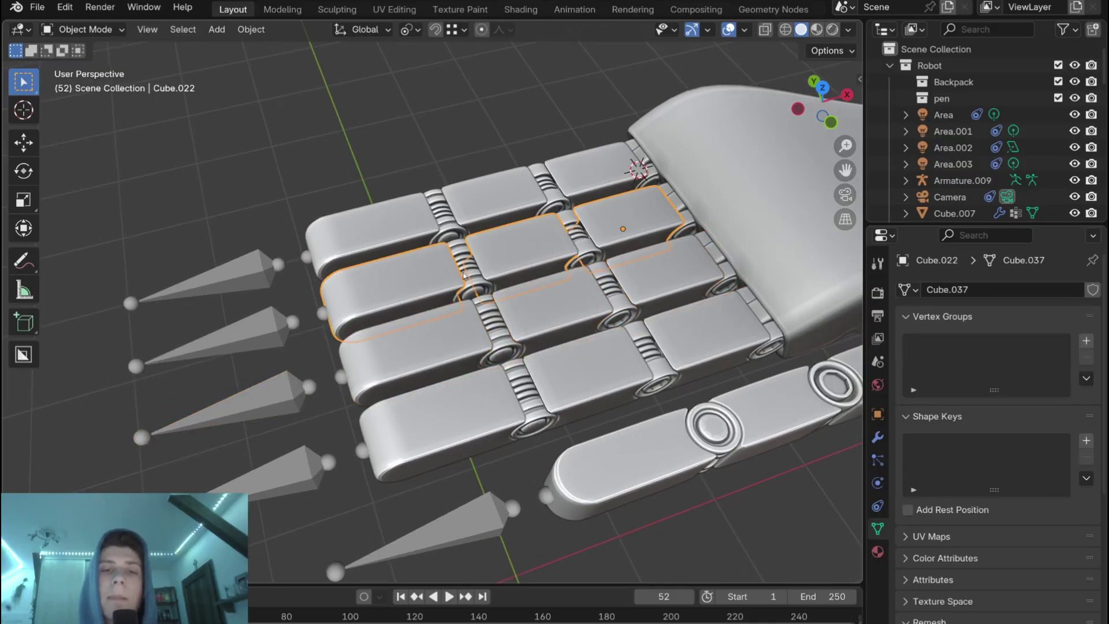
shift+click(592, 256)
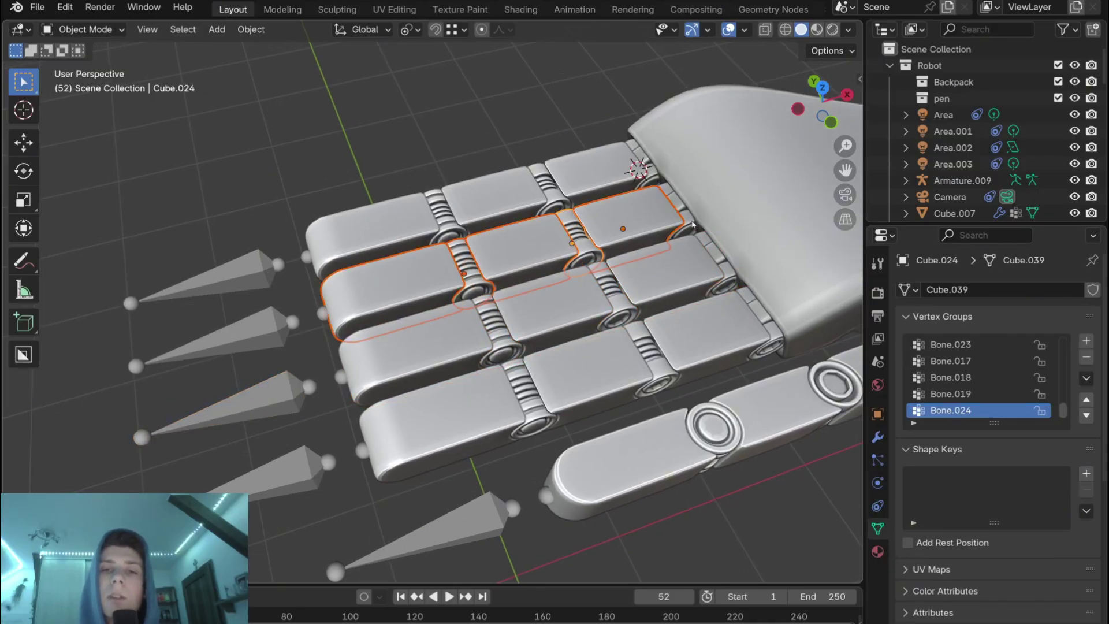
shift+click(269, 327)
key(ctrl+p)
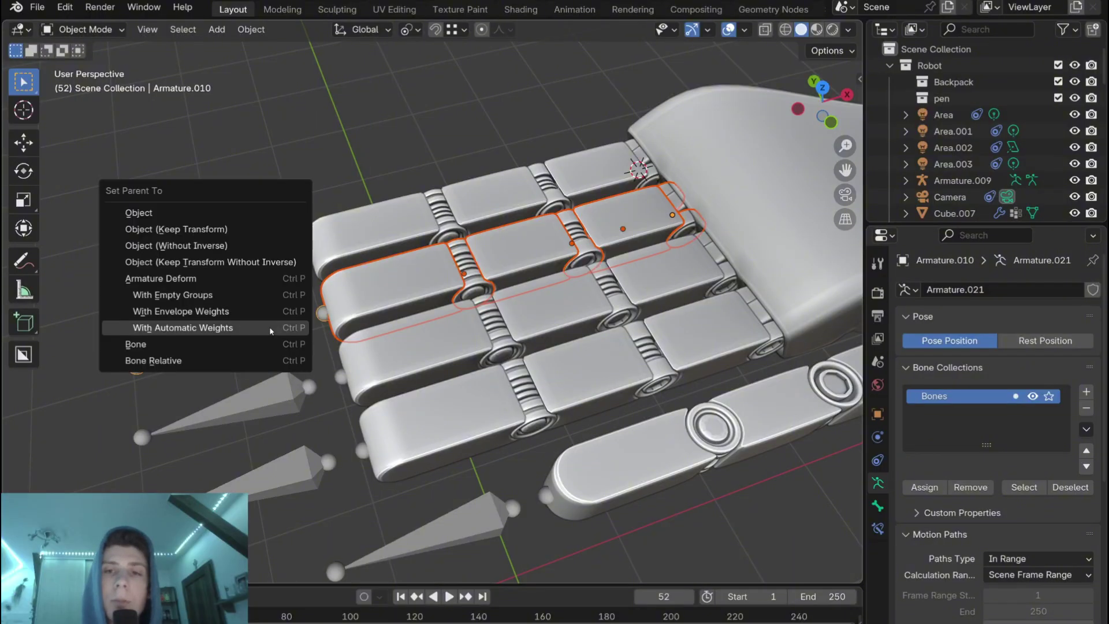
click(270, 330)
Step: Select the little finger's segments and joints plus its armature, and parent the meshes to it With Automatic Weights
shift+middle_drag(256, 314, 355, 313)
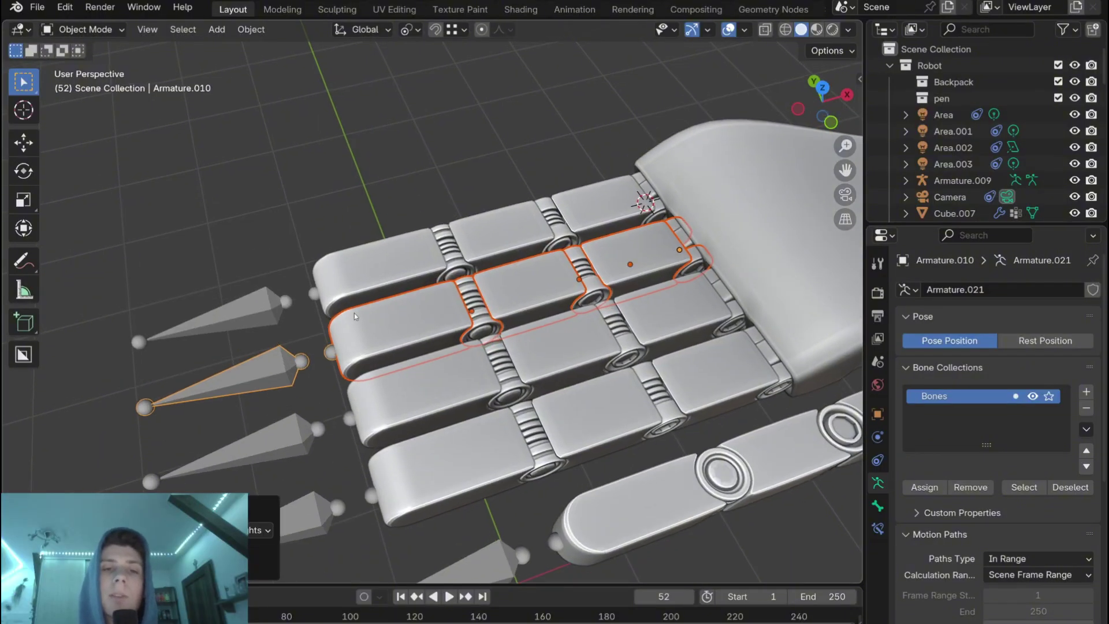
click(453, 267)
shift+click(554, 226)
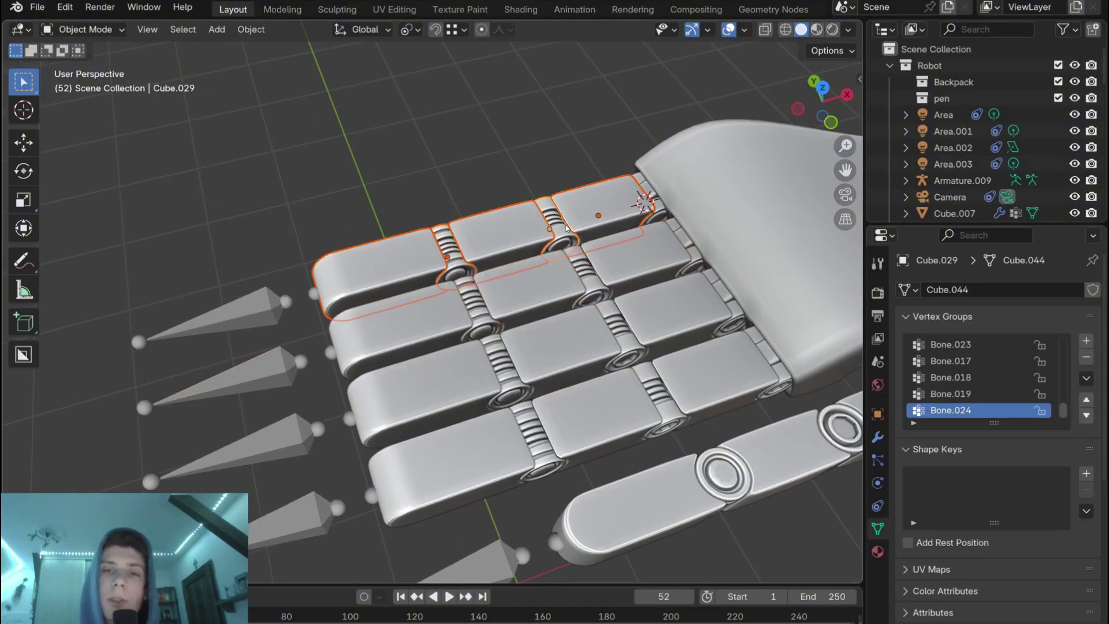
shift+middle_drag(504, 234, 631, 199)
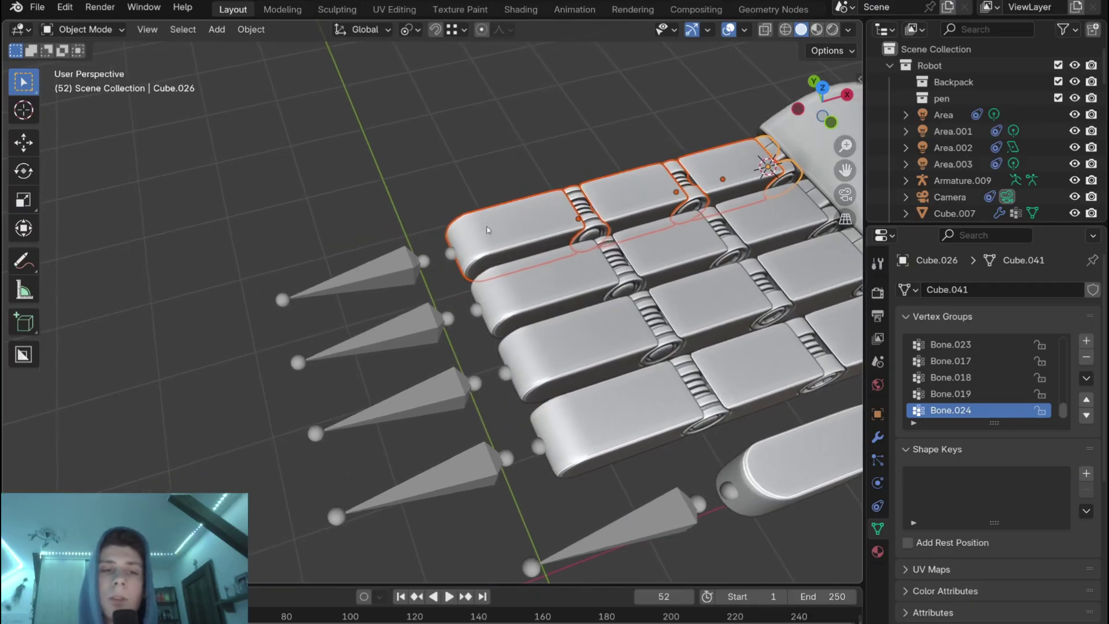
shift+click(378, 261)
key(ctrl+p)
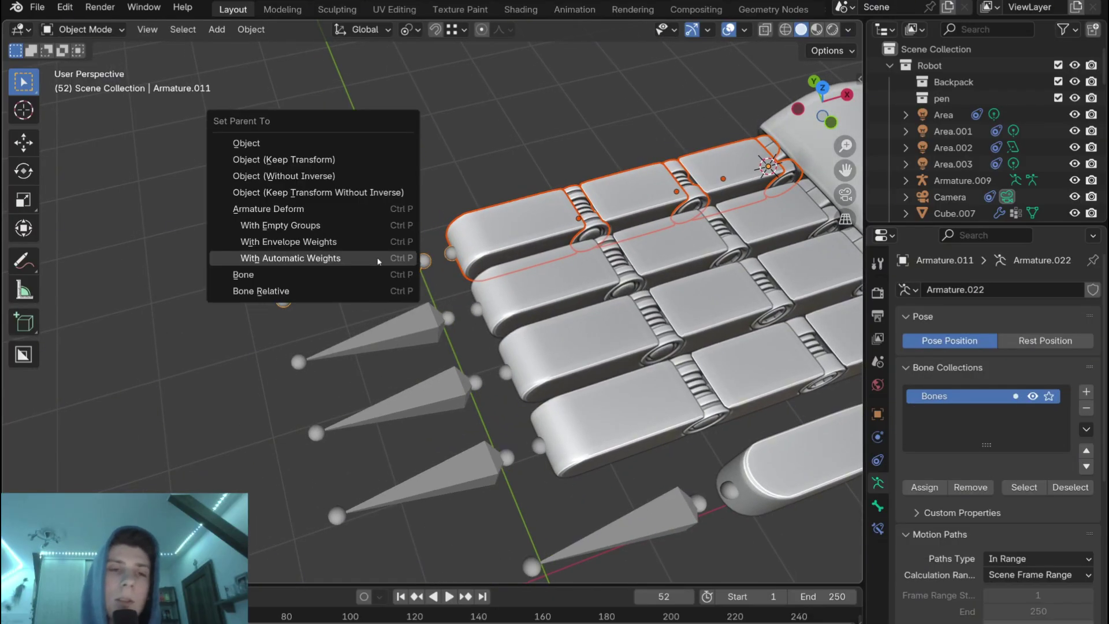
click(379, 258)
Step: Put the little finger's armature in Pose Mode and test rotating its bones around the Y axis
scroll(384, 278, down, 5)
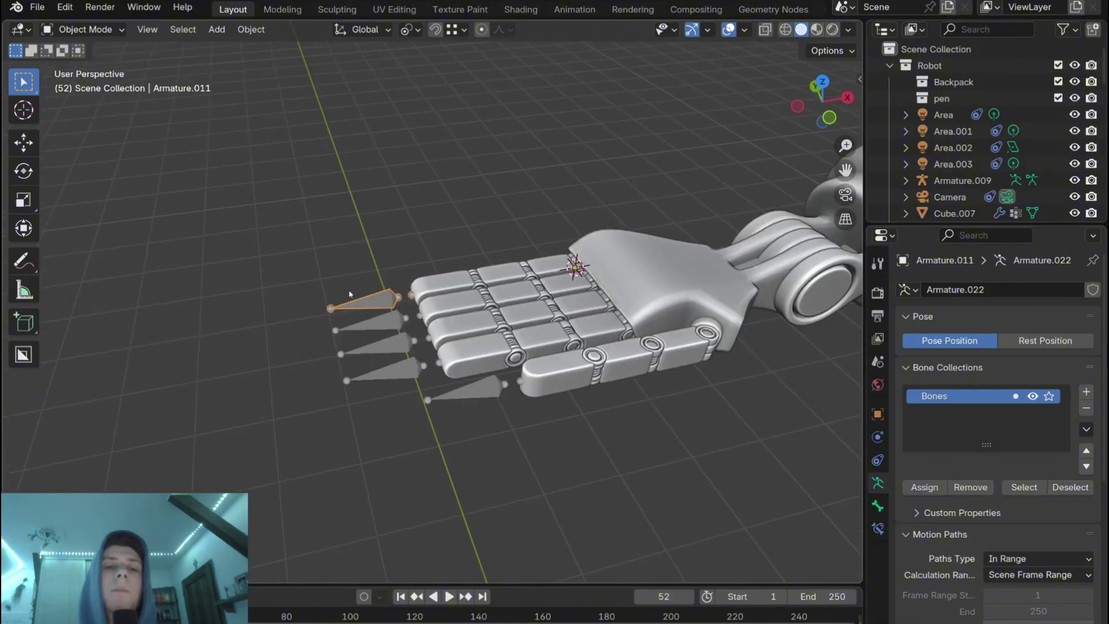
click(391, 298)
scroll(391, 298, up, 5)
click(85, 29)
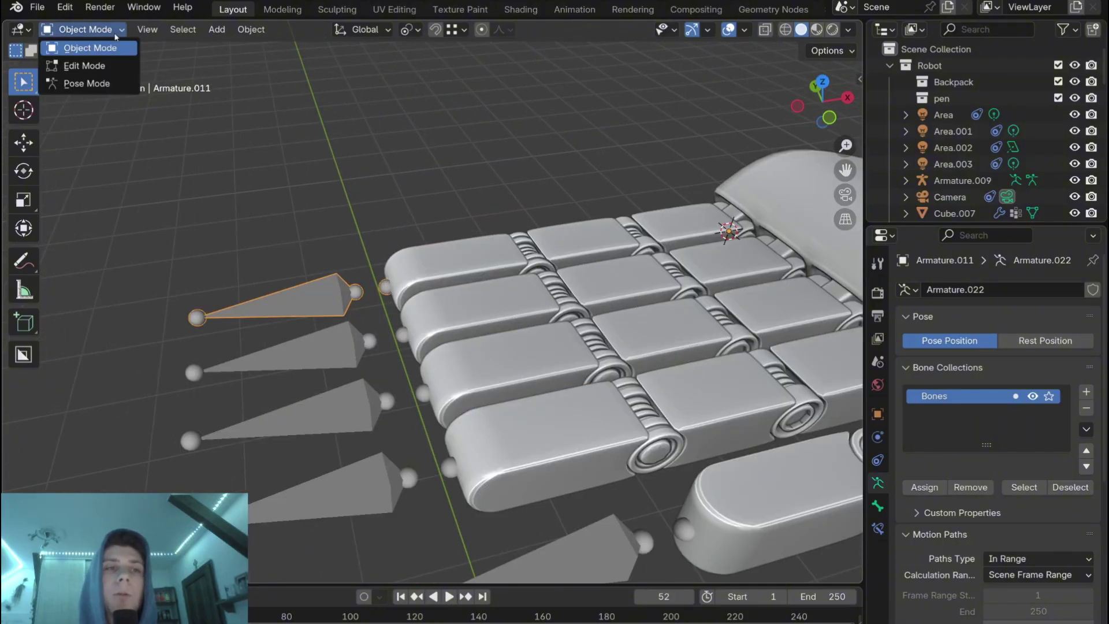
click(108, 83)
key(r)
key(y)
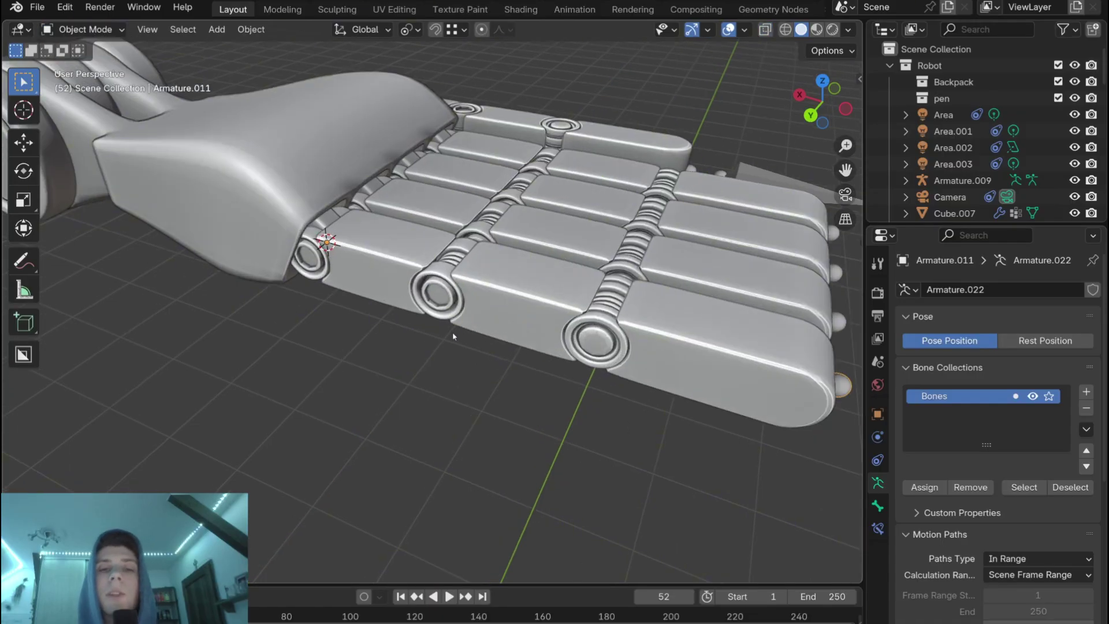
Step: Select the middle and outer joint meshes of all four fingers in Object Mode
scroll(459, 254, up, 3)
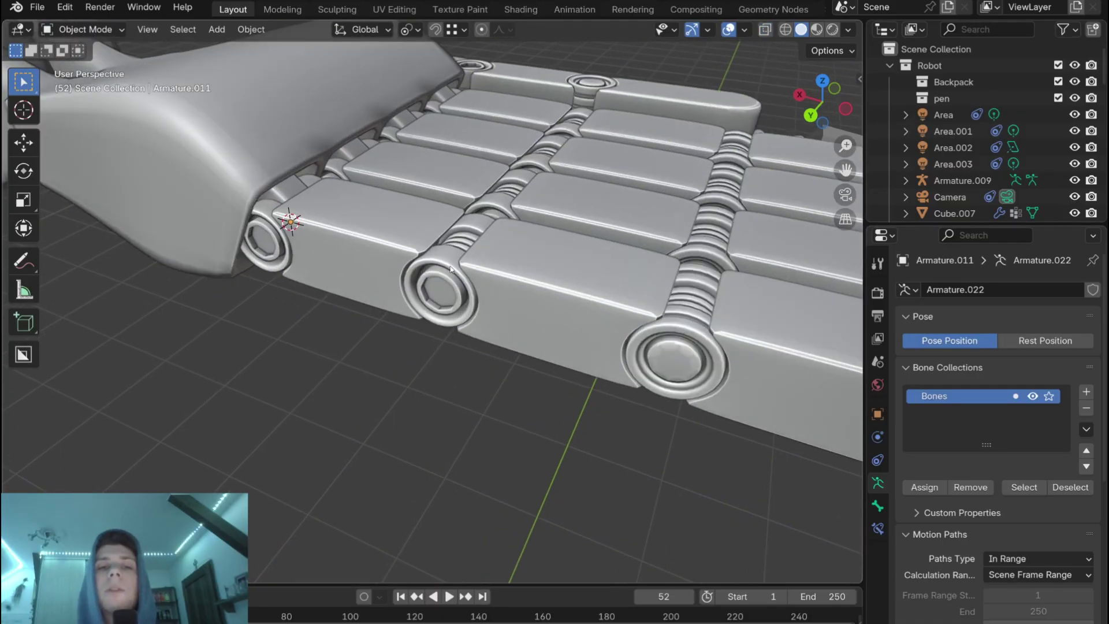
click(459, 251)
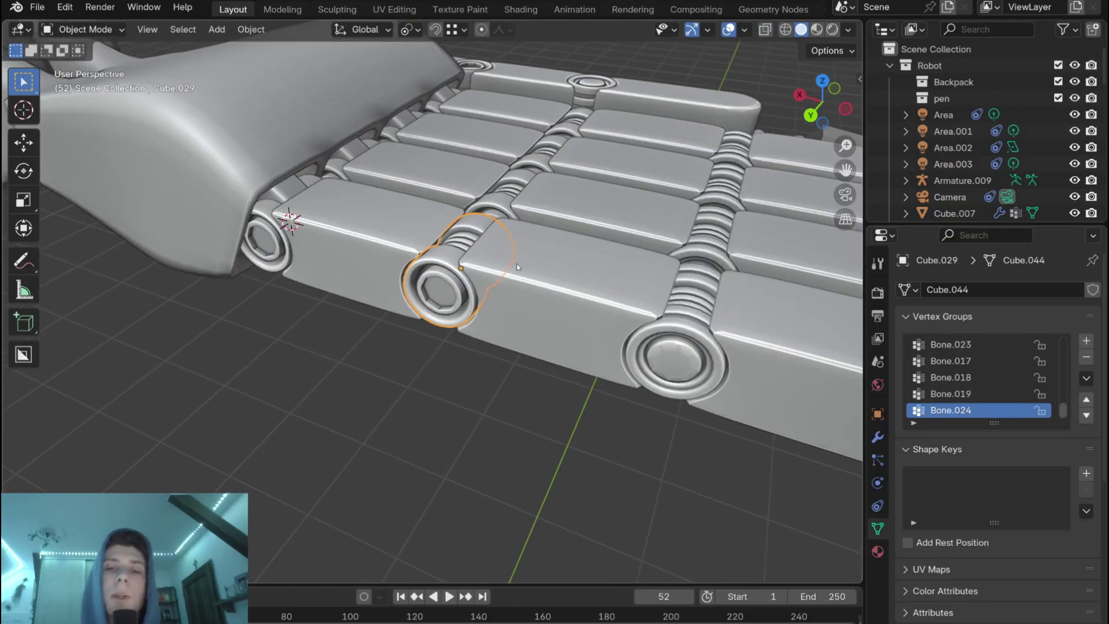
scroll(516, 264, down, 3)
middle_drag(517, 263, 354, 210)
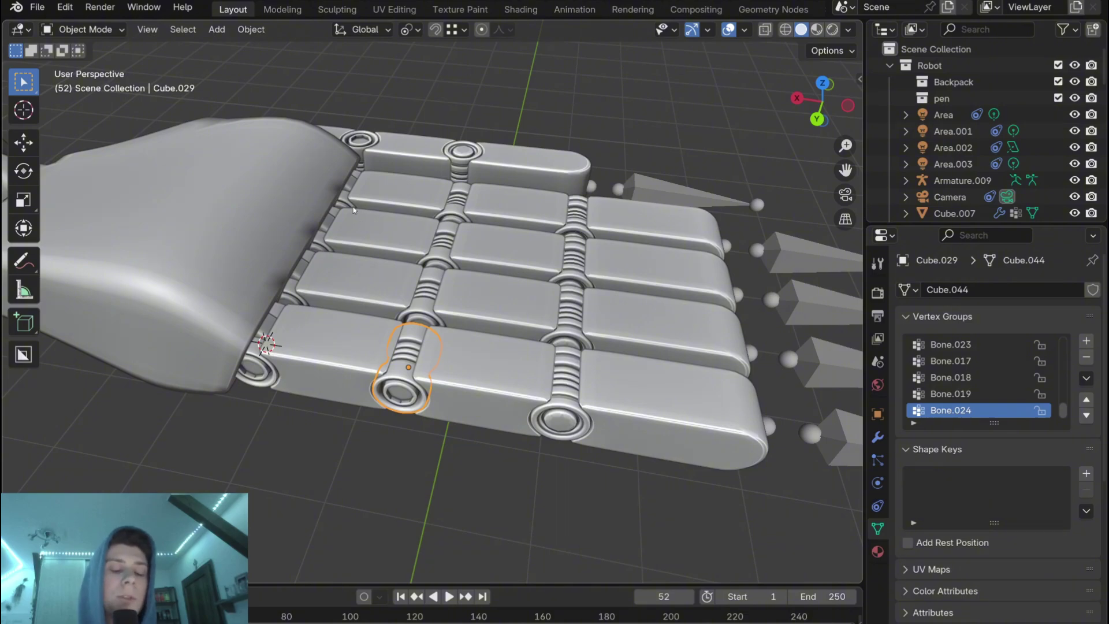
shift+click(566, 378)
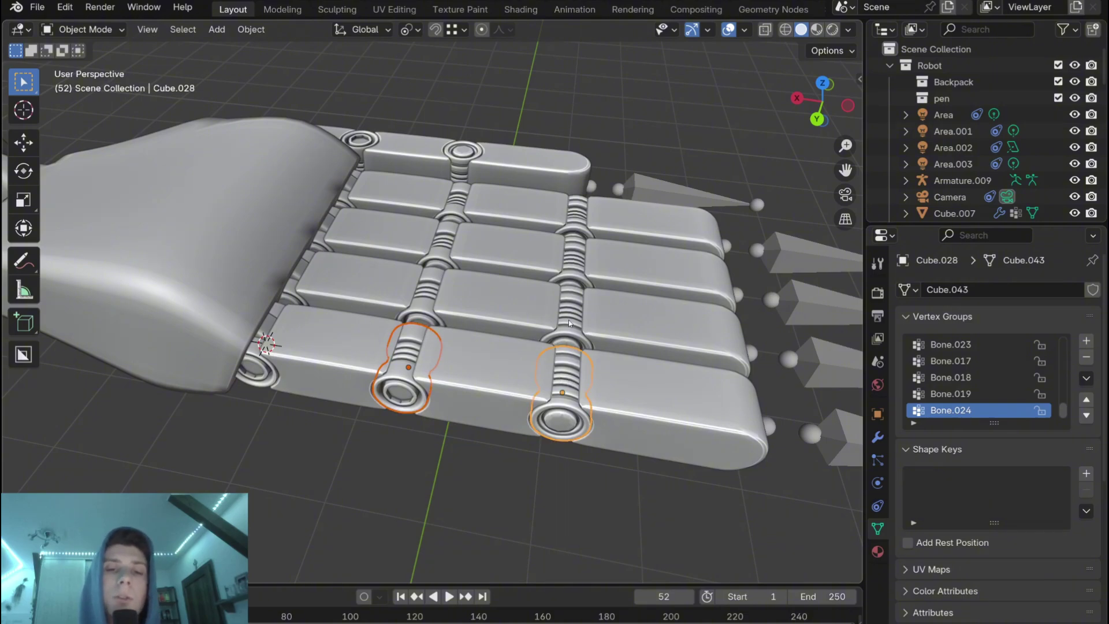
shift+click(570, 316)
shift+click(575, 250)
shift+click(577, 214)
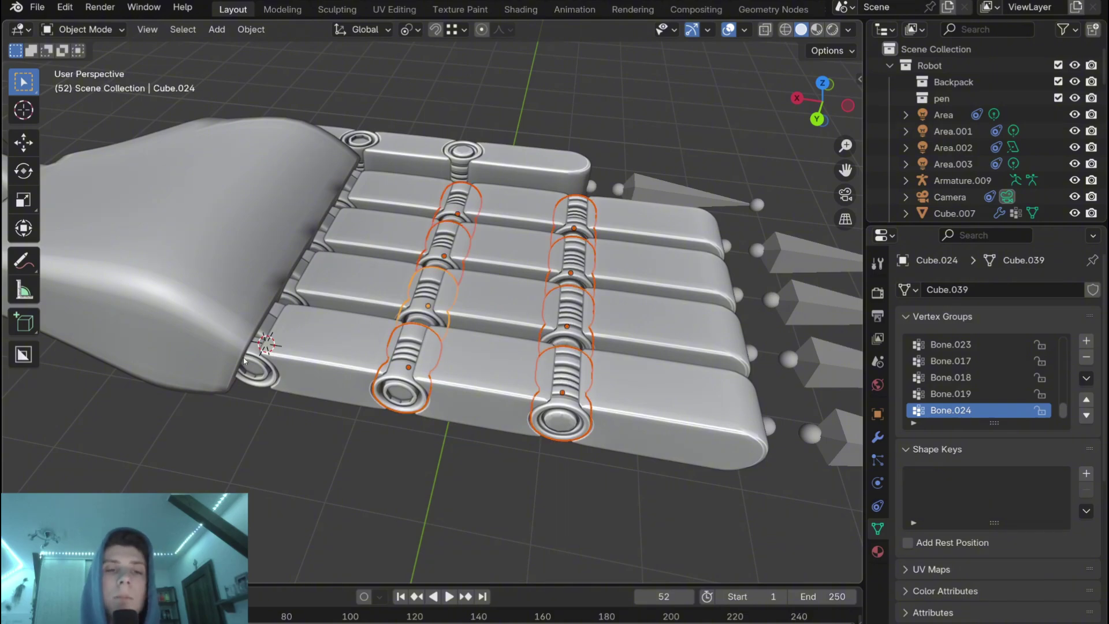
Step: Add the four finger base joints at the palm to the selection and enable Preserve Volume in the Armature modifier
shift+click(253, 365)
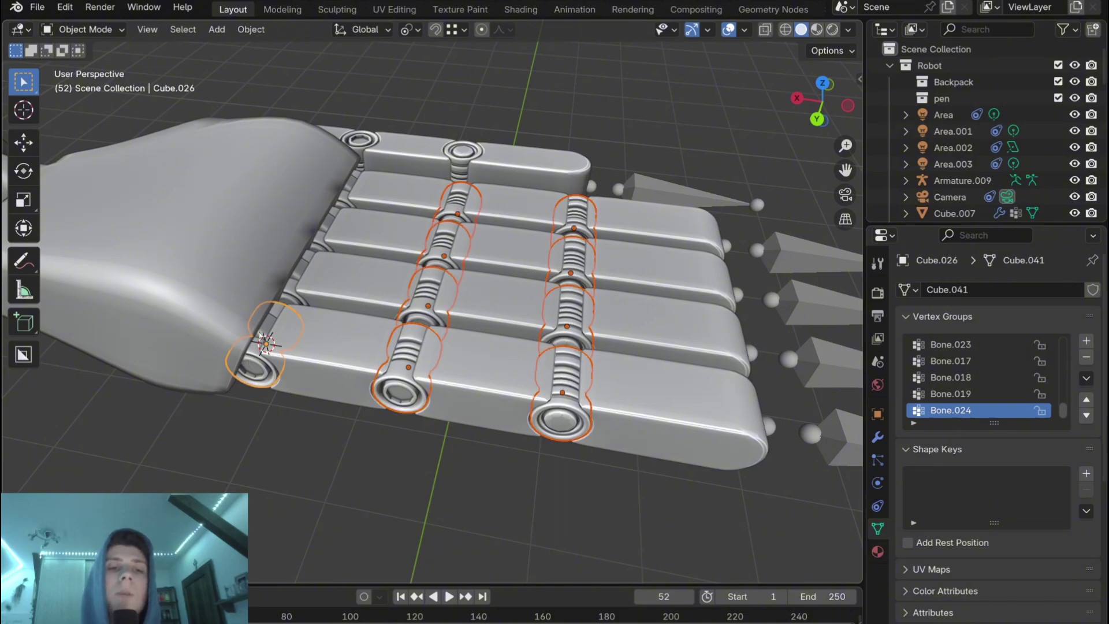
shift+click(316, 258)
shift+click(321, 241)
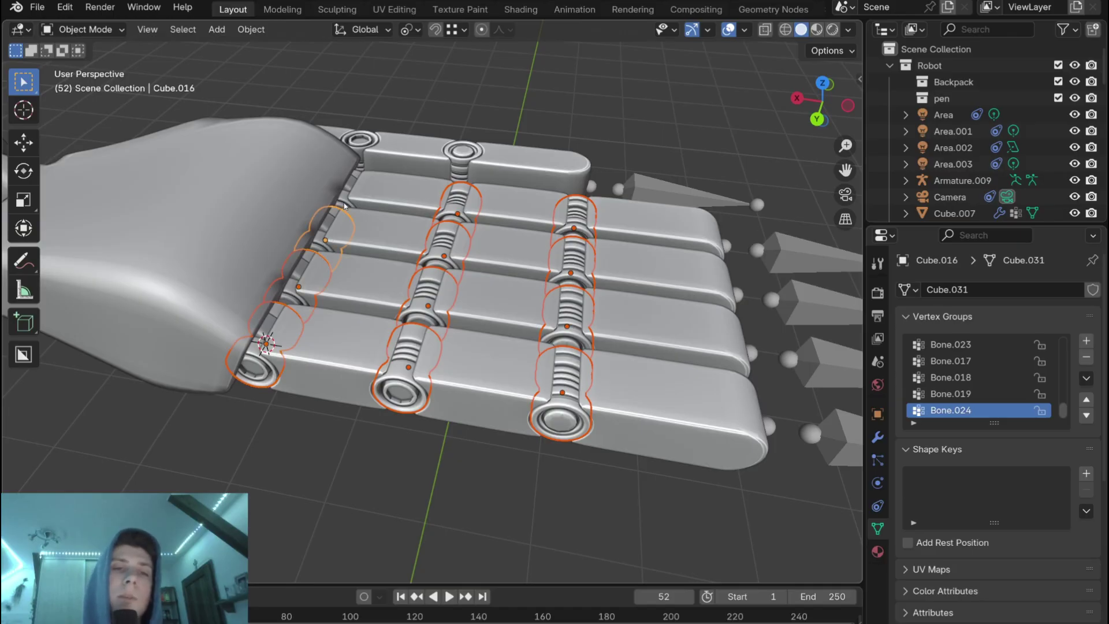
shift+click(350, 203)
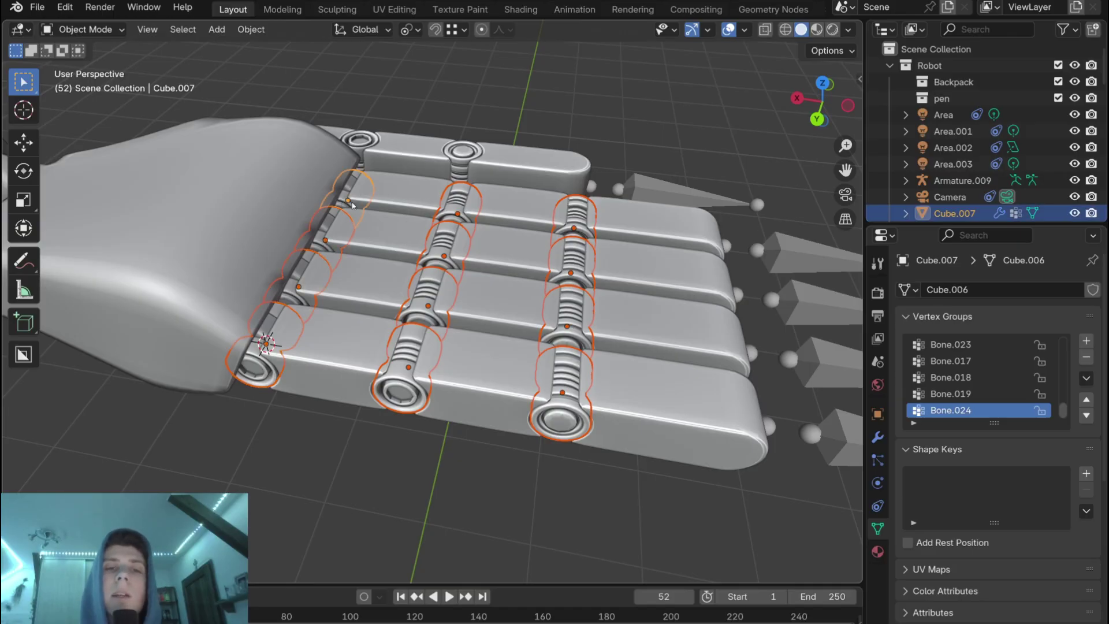
click(877, 438)
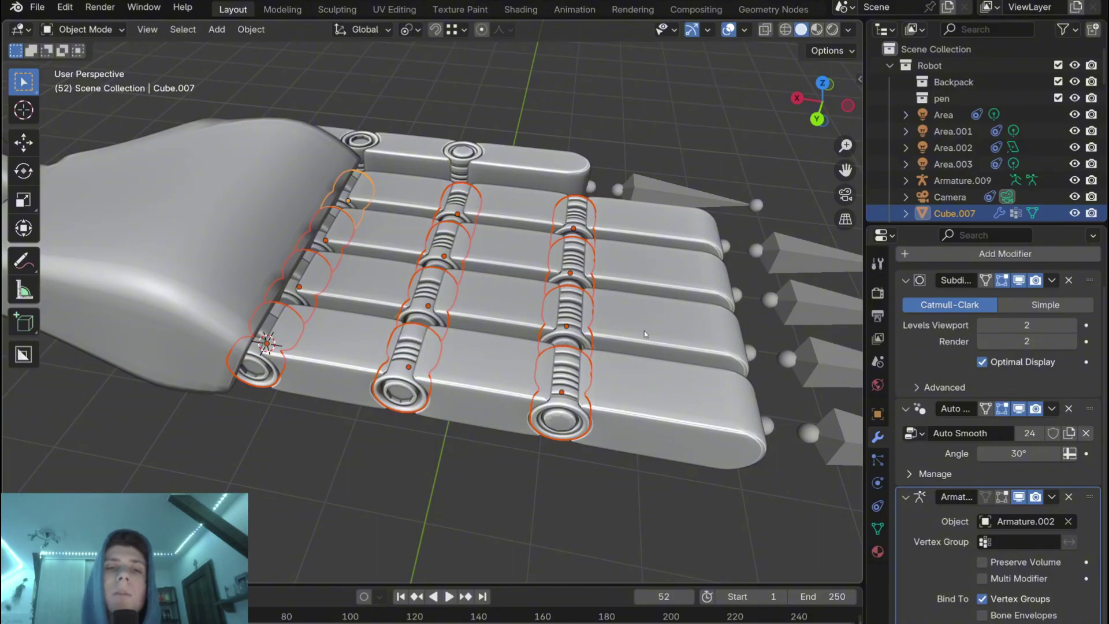
click(994, 566)
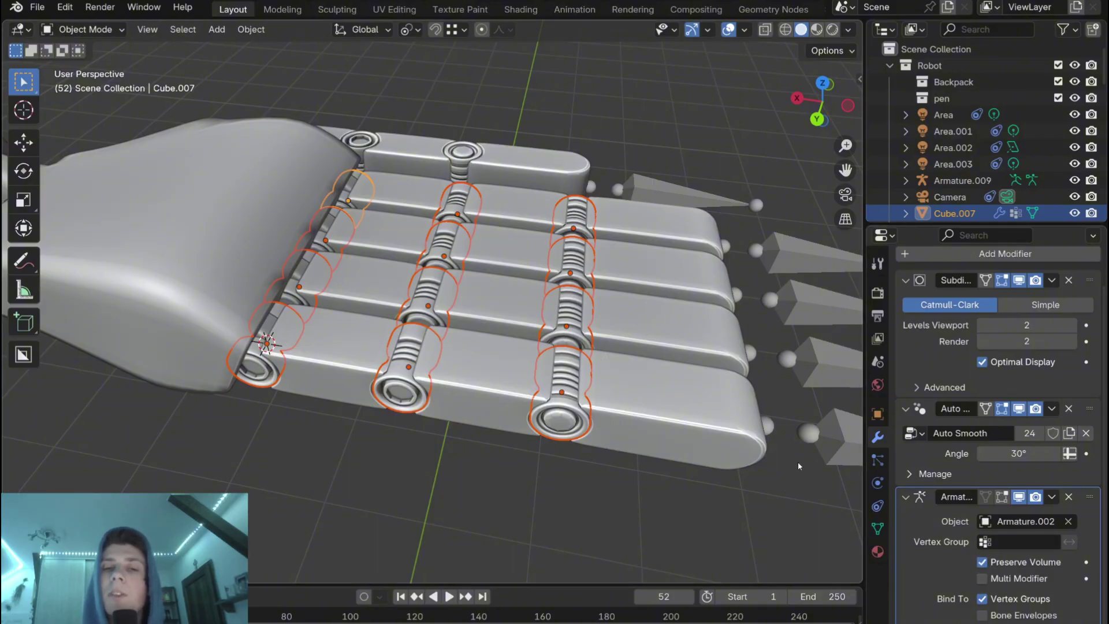
Step: Test rotating the little finger's middle bone, Bone.001, around the Y axis in Pose Mode
middle_drag(595, 362, 556, 266)
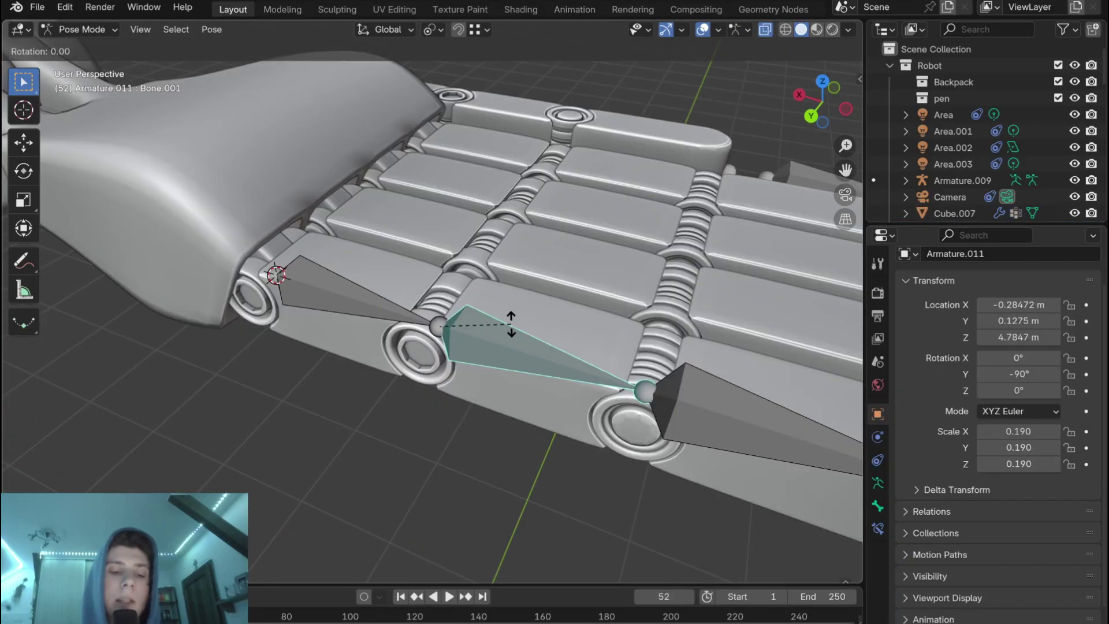
key(y)
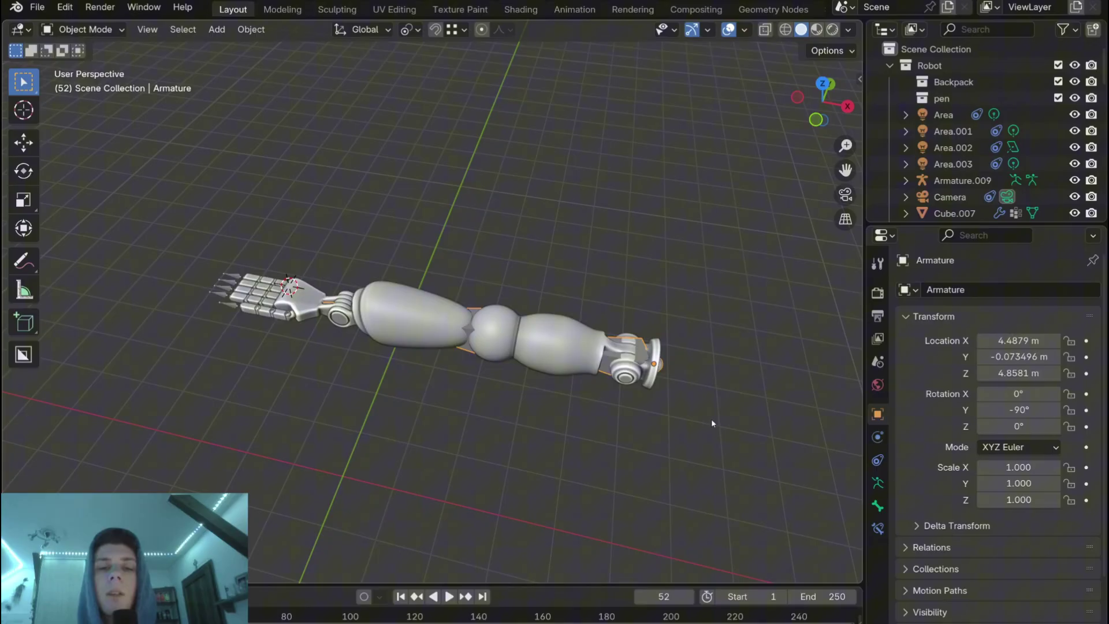
Step: Try rotating the whole arm armature freely in Object Mode to test whether the fingers follow
key(r)
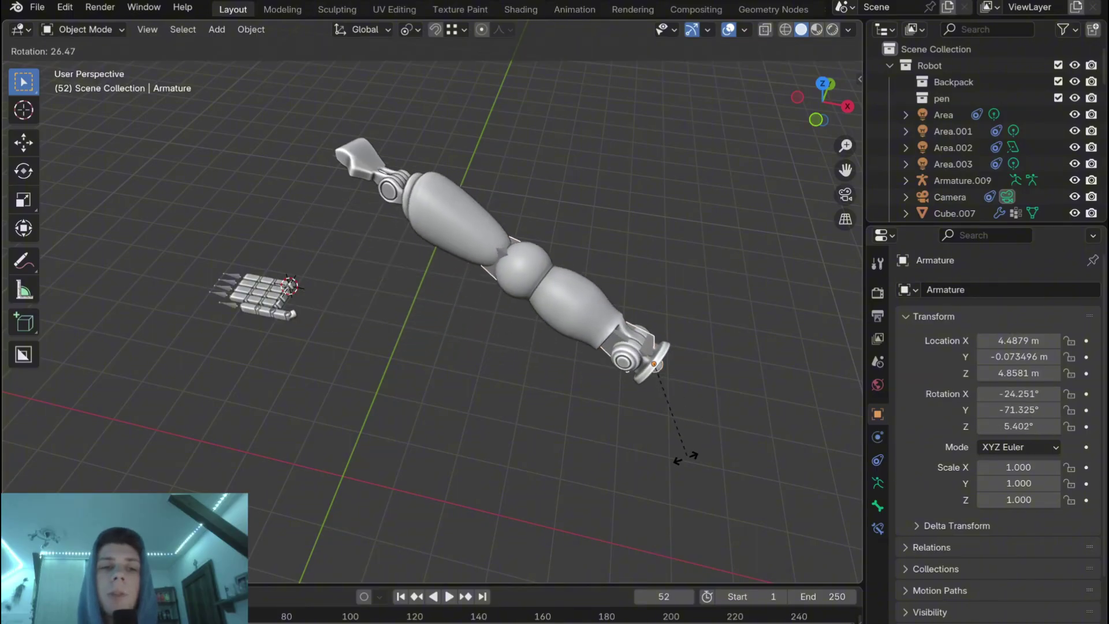
click(718, 430)
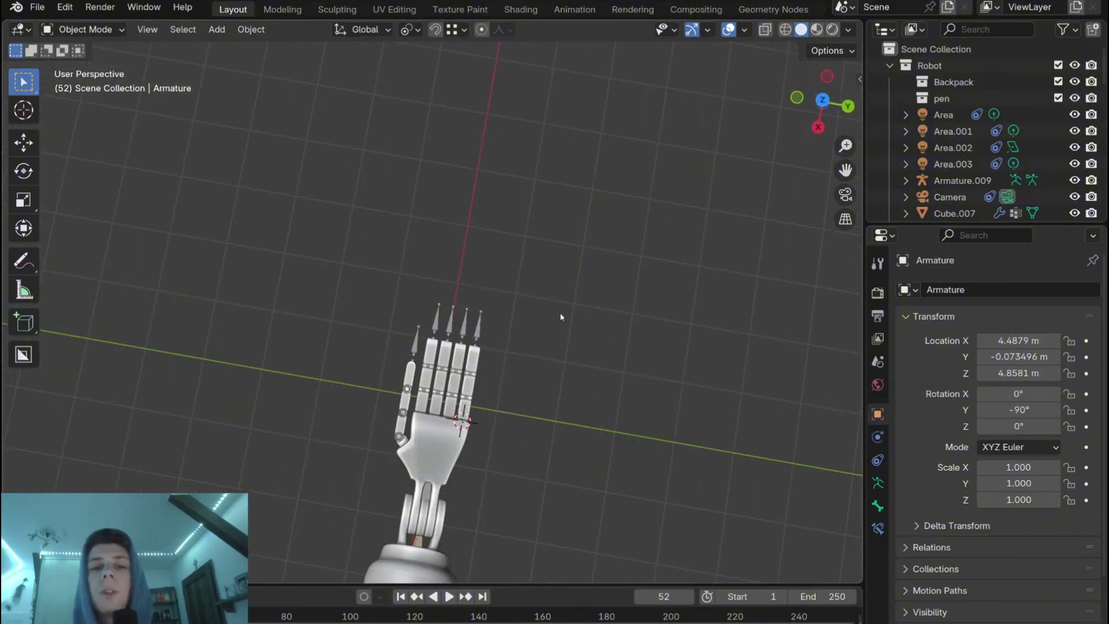
Step: Select the four finger armatures, the thumb armature and the arm armature, and switch them together to Pose Mode
shift+middle_drag(584, 407, 568, 353)
drag(413, 249, 513, 290)
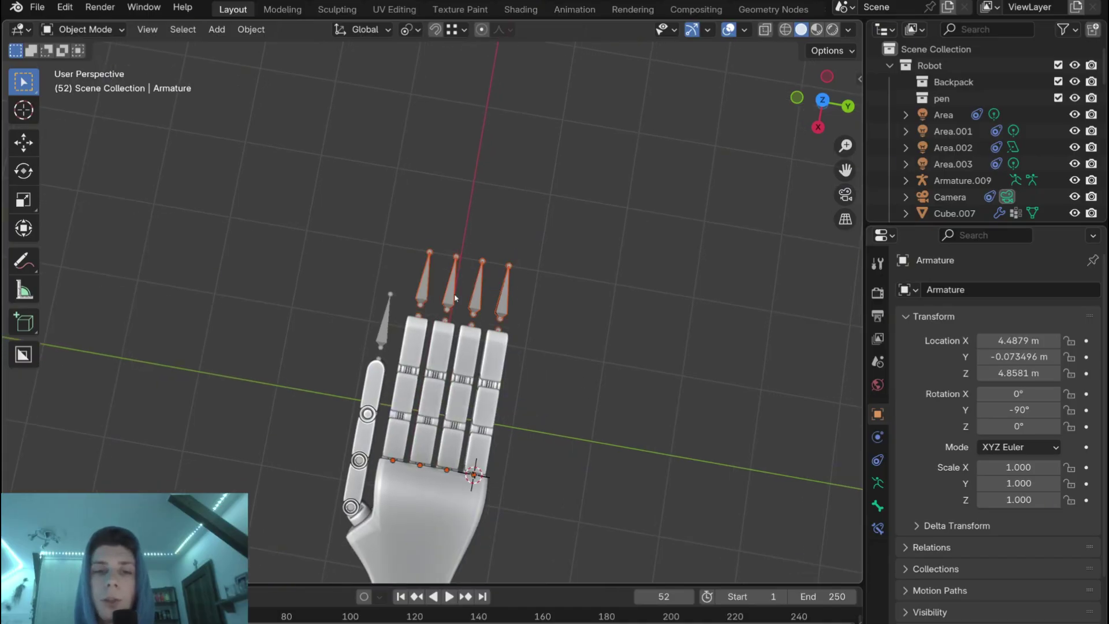
shift+click(385, 327)
scroll(398, 338, down, 4)
shift+middle_drag(442, 531, 471, 220)
scroll(472, 220, up, 3)
click(467, 199)
scroll(465, 193, down, 3)
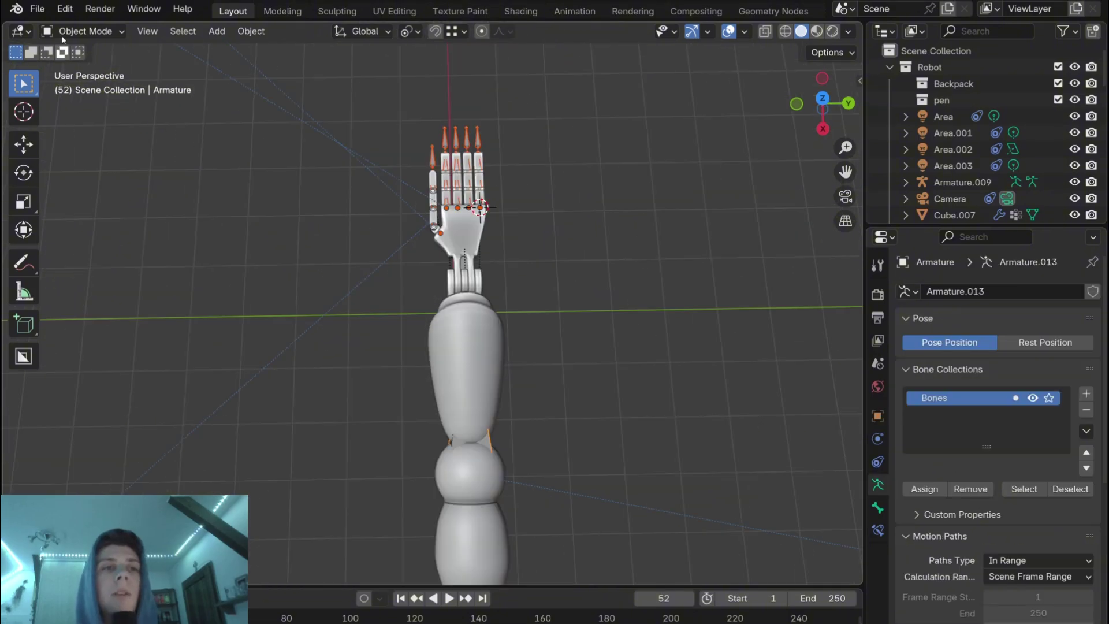
click(62, 36)
click(86, 85)
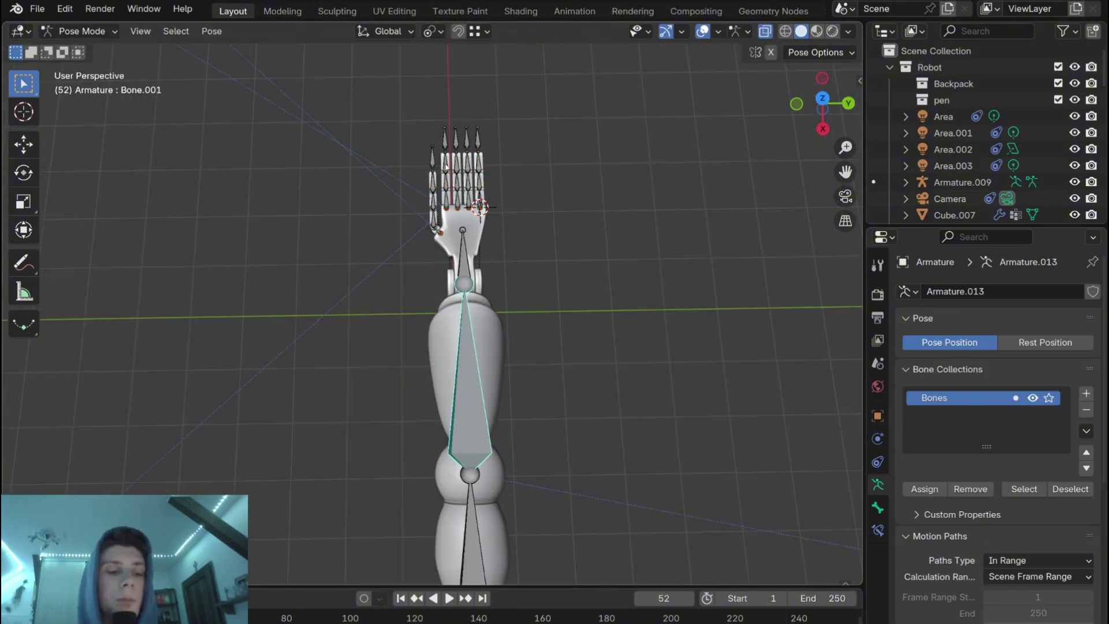
Step: Test rotating the hand bone, Bone.002, freely to check whether the fingers follow it
click(491, 385)
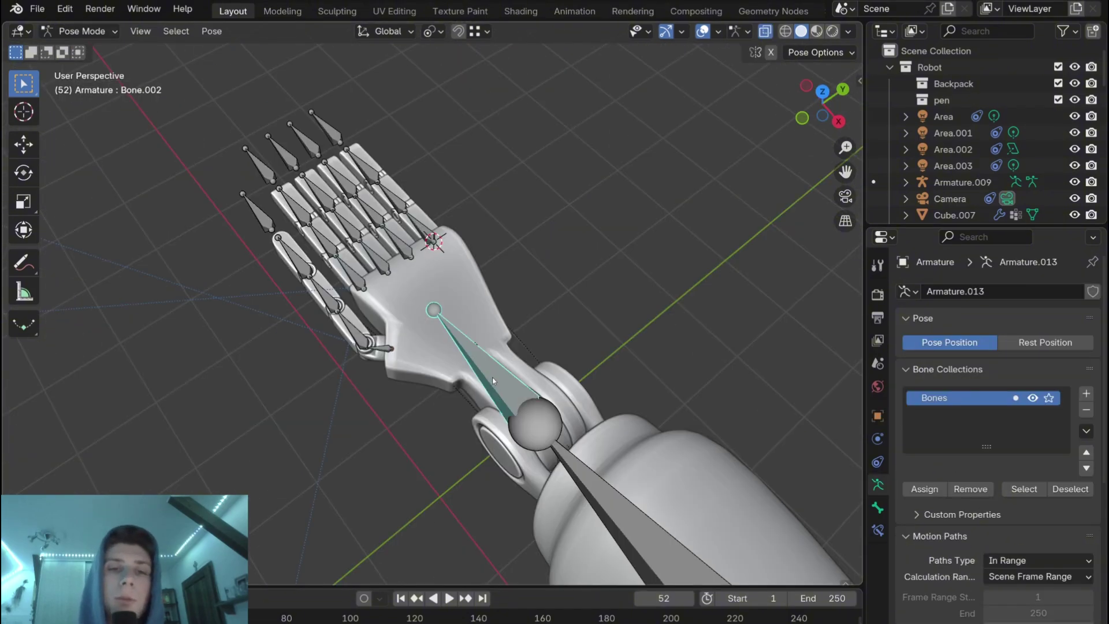
scroll(492, 380, up, 2)
key(r)
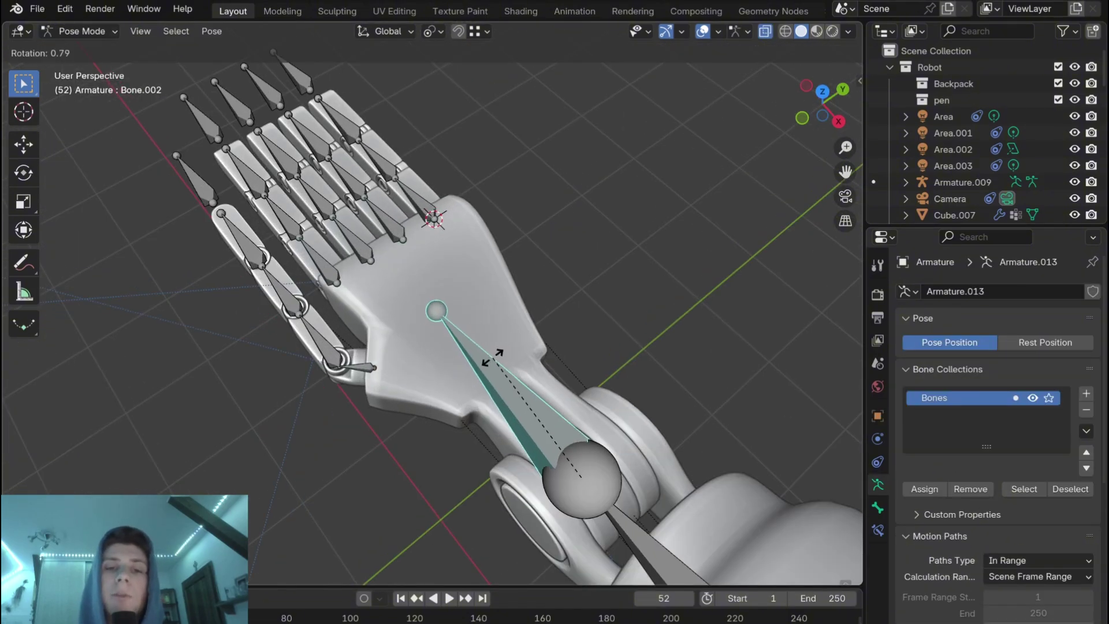
key(r)
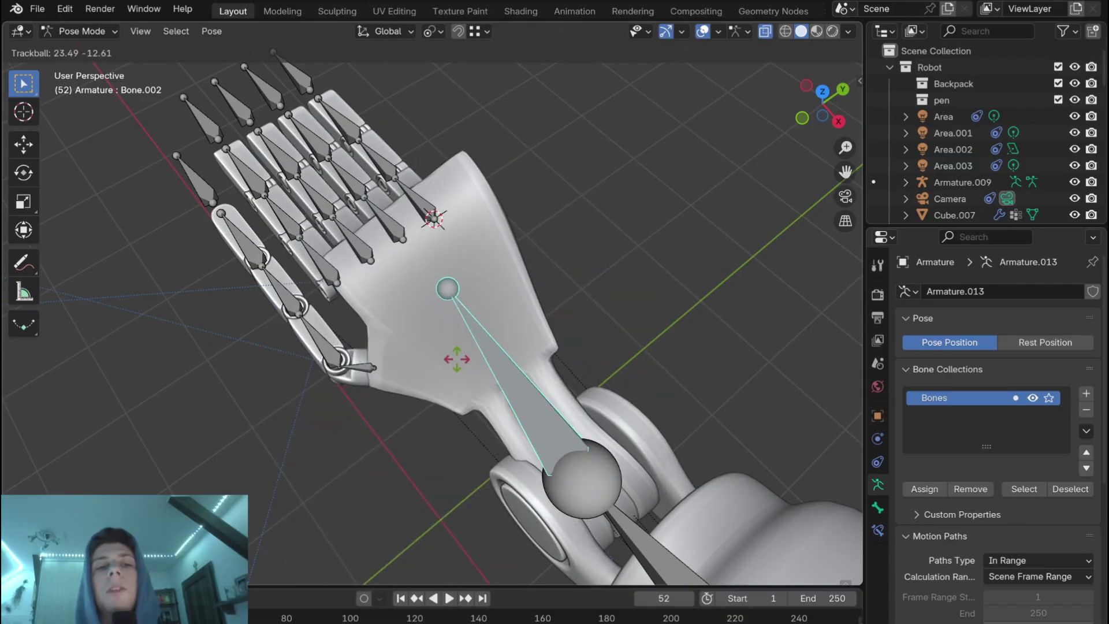
key(Escape)
Step: Parent the base bones of the four fingers and the thumb to the arm armature's hand bone using the Bone option
click(396, 218)
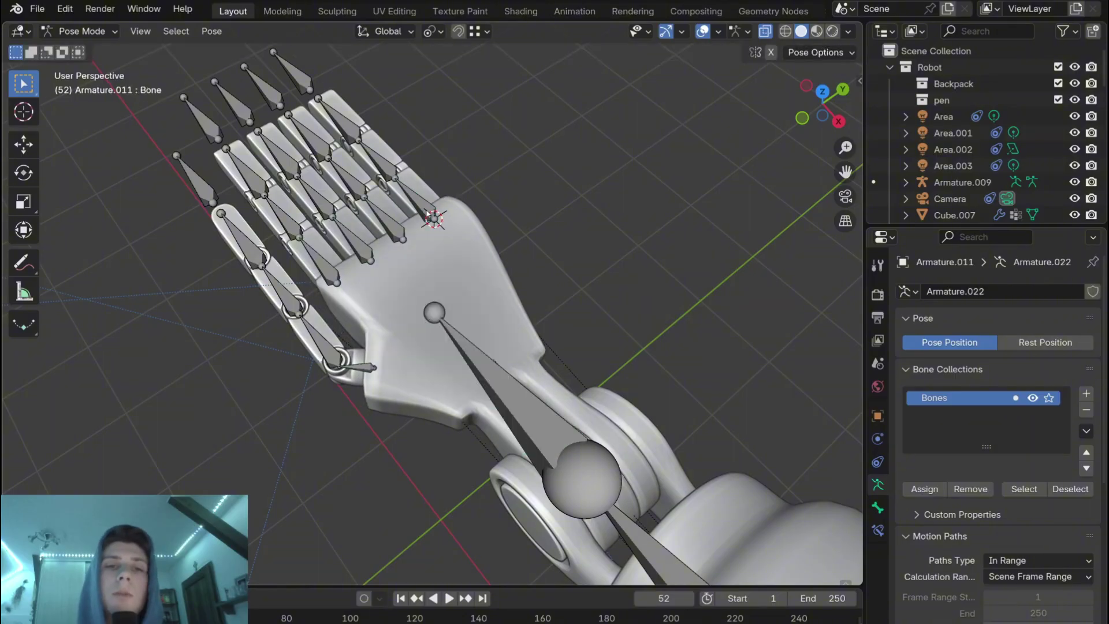
shift+click(368, 241)
shift+click(360, 245)
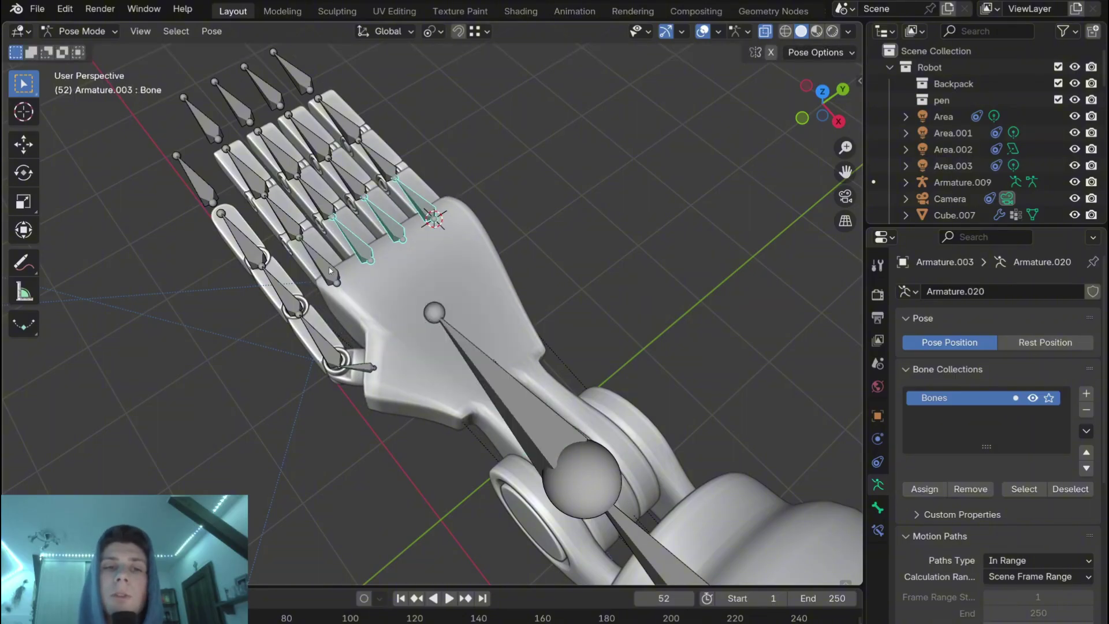
shift+click(326, 268)
shift+click(362, 368)
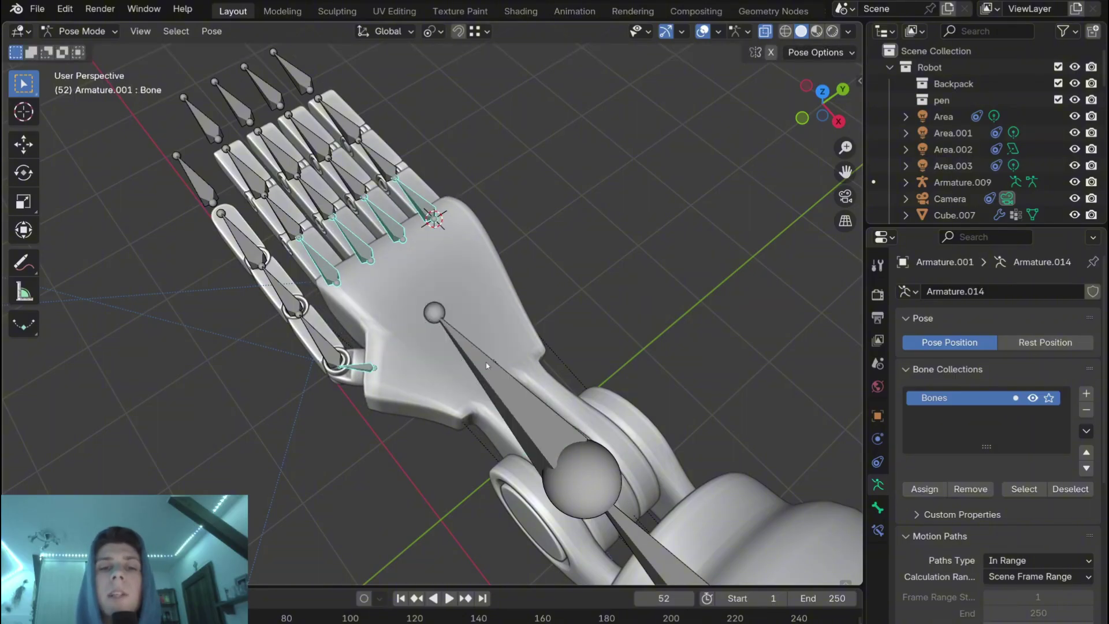
shift+click(511, 385)
key(ctrl+p)
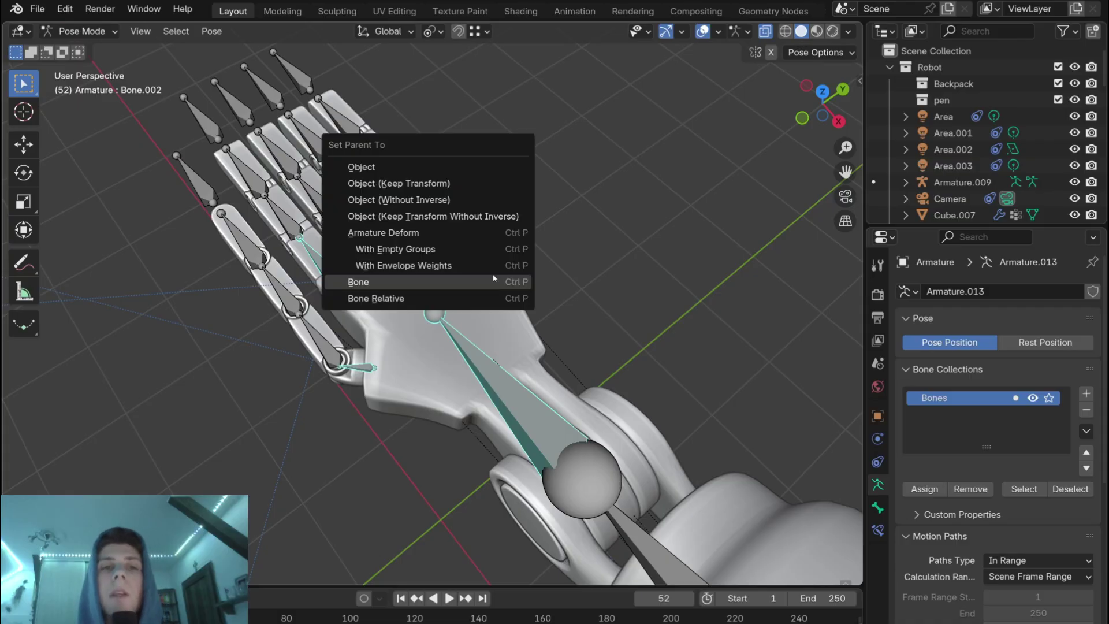
click(425, 281)
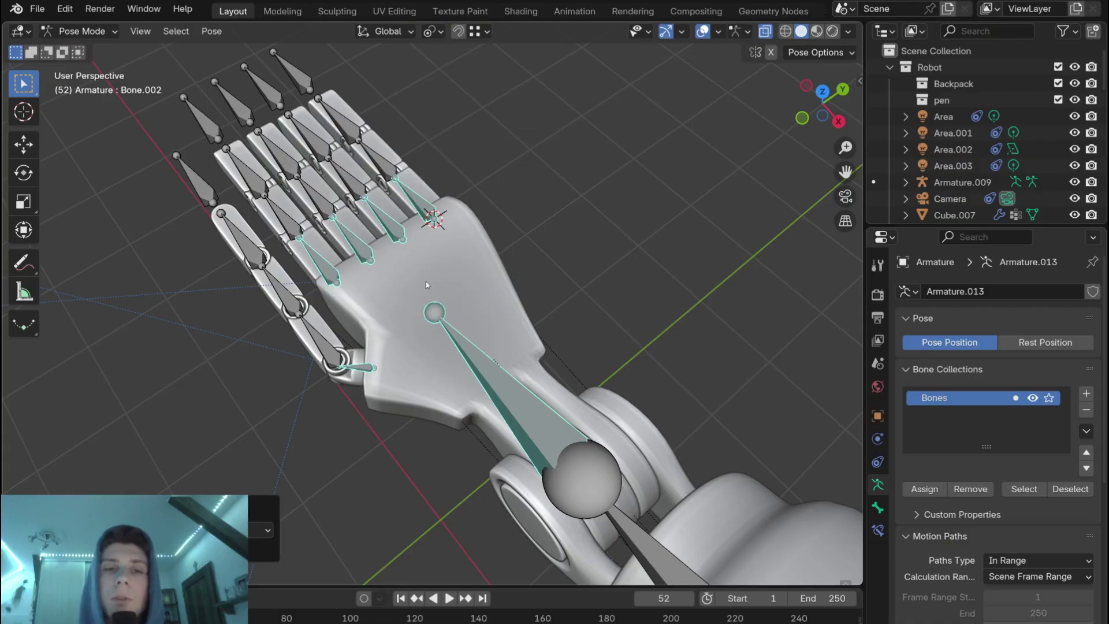
Step: Test curling the little finger by rotating its base bone and Bone.001 around the Y axis
middle_drag(426, 284, 495, 369)
key(r)
key(r)
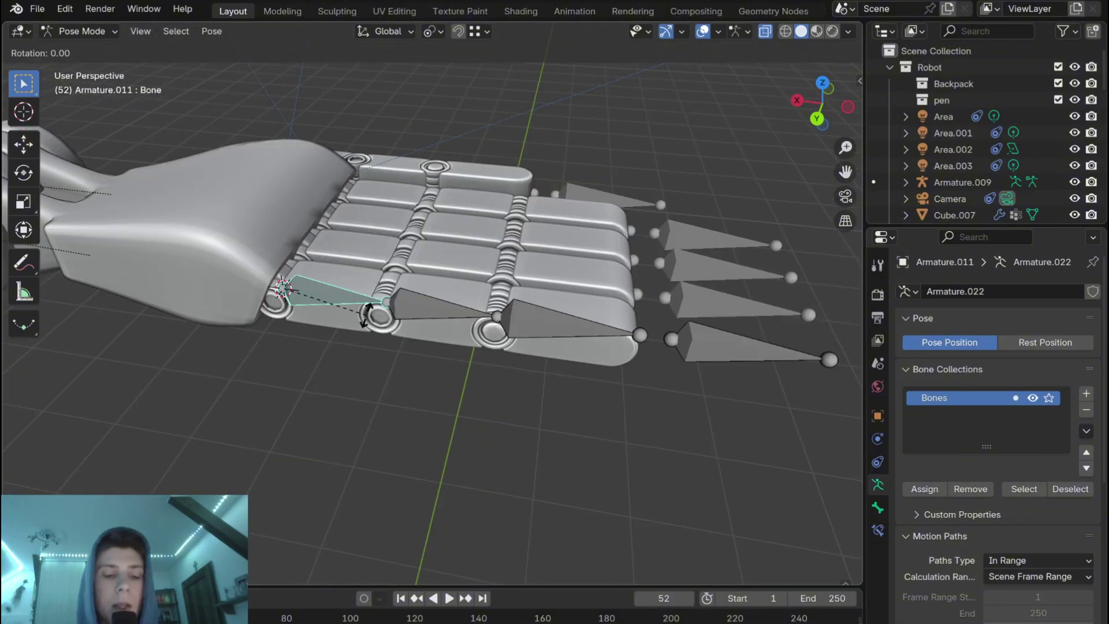
key(y)
click(379, 287)
click(397, 272)
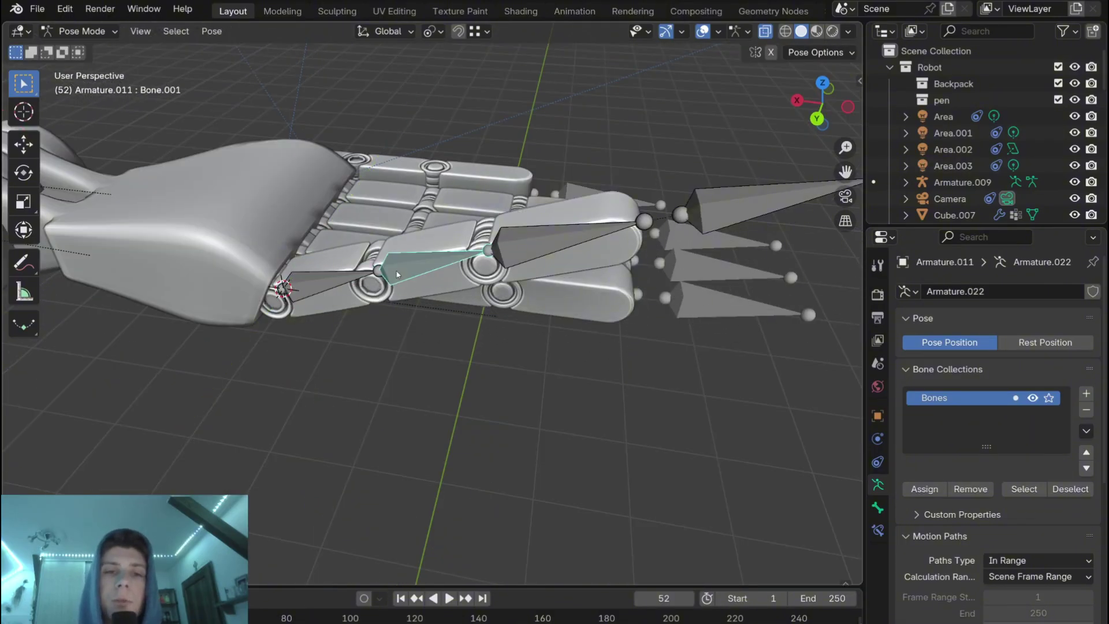
key(r)
key(y)
click(438, 258)
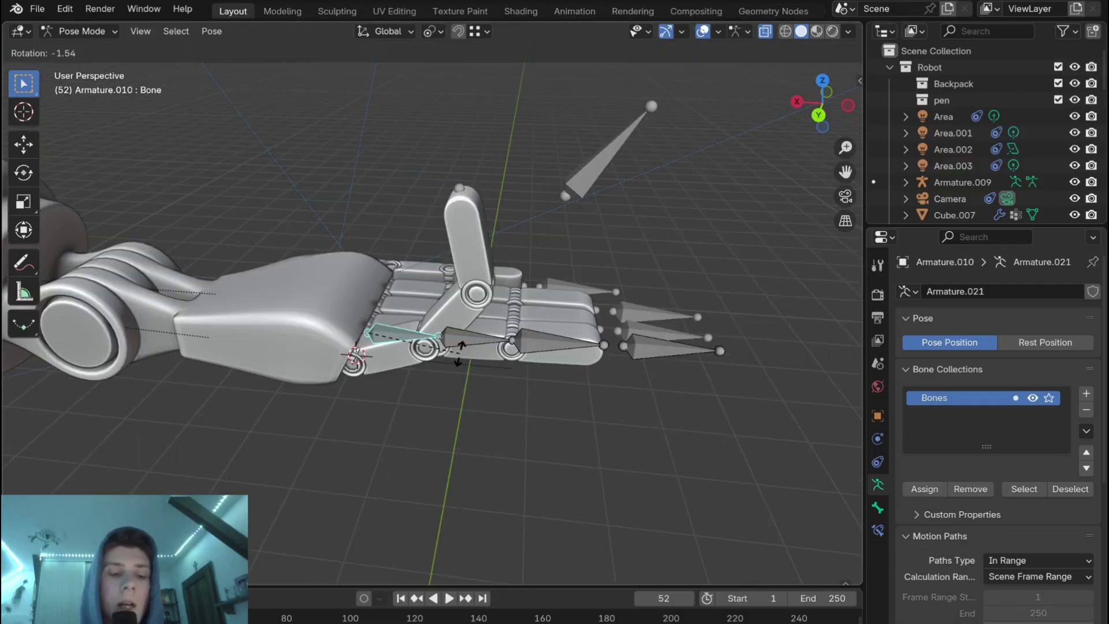
Step: Test curling the ring finger by rotating its base bone around the Y axis and rotating its Bone.001
key(y)
click(467, 314)
click(466, 315)
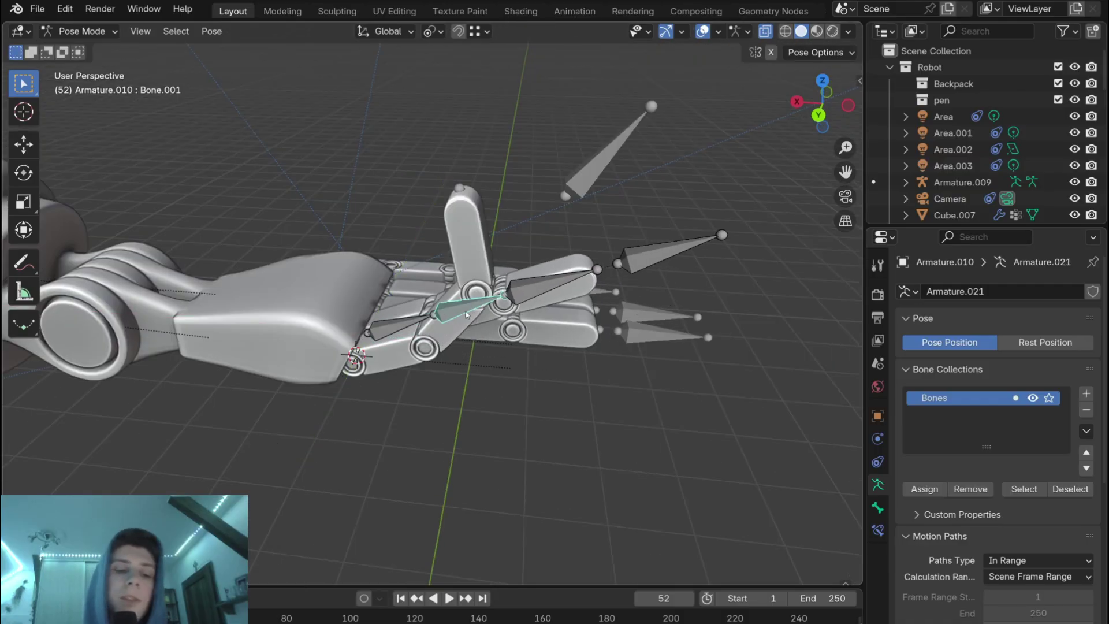
key(r)
key(x)
click(480, 251)
click(499, 259)
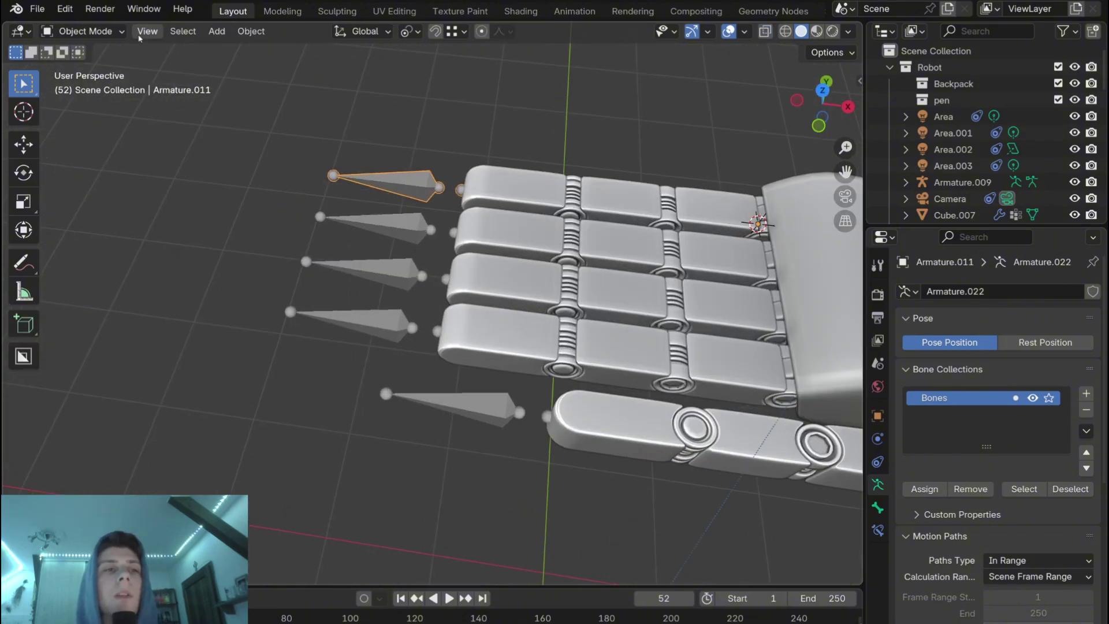
Step: In Pose Mode, add an IK constraint to the little finger's tip bone, Bone.002, targeting the detached control bone Bone.003
key(ctrl+Tab)
click(414, 186)
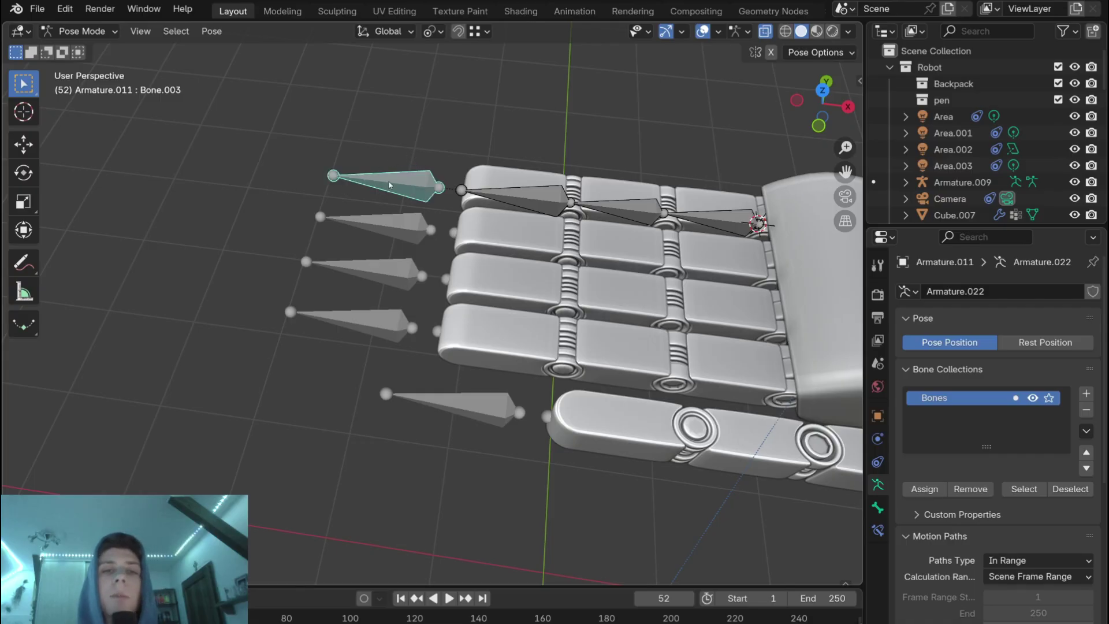
click(506, 197)
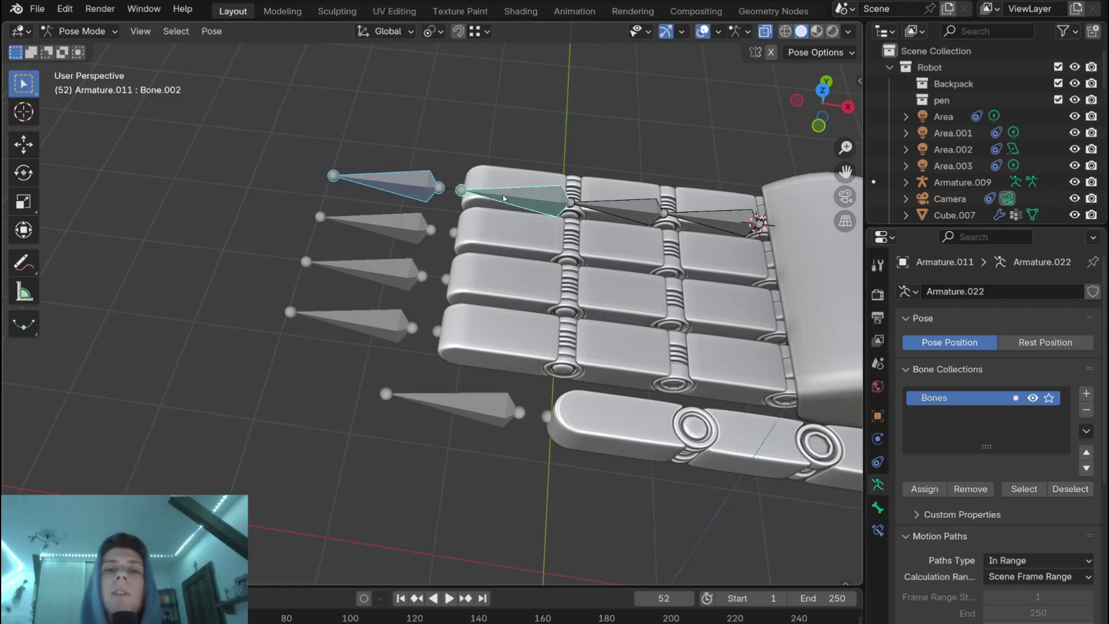
middle_drag(496, 200, 525, 208)
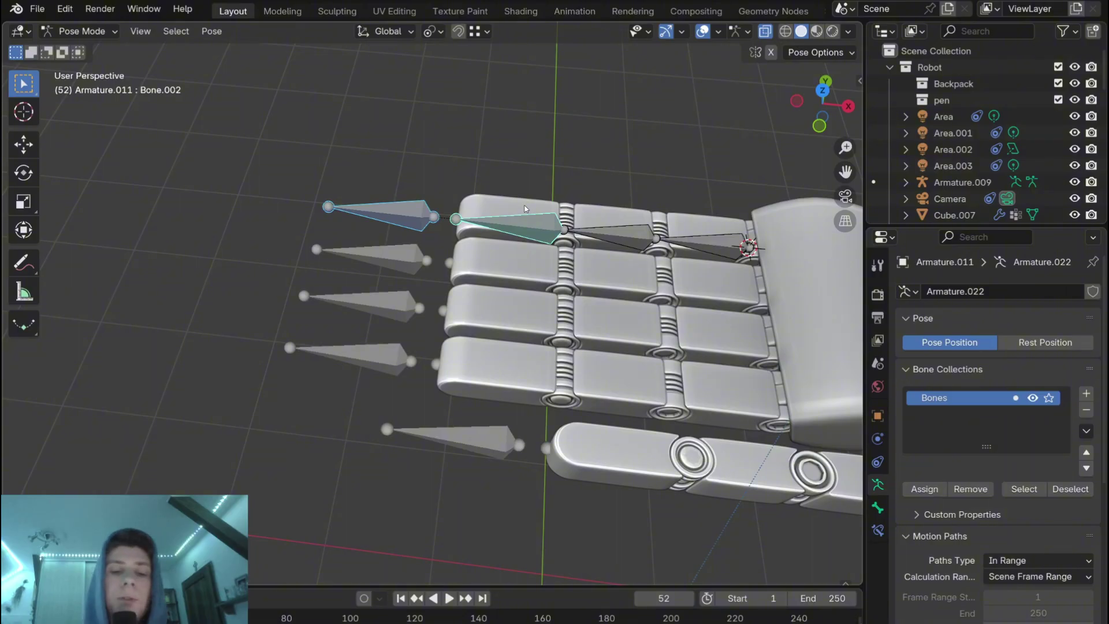
key(shift+i)
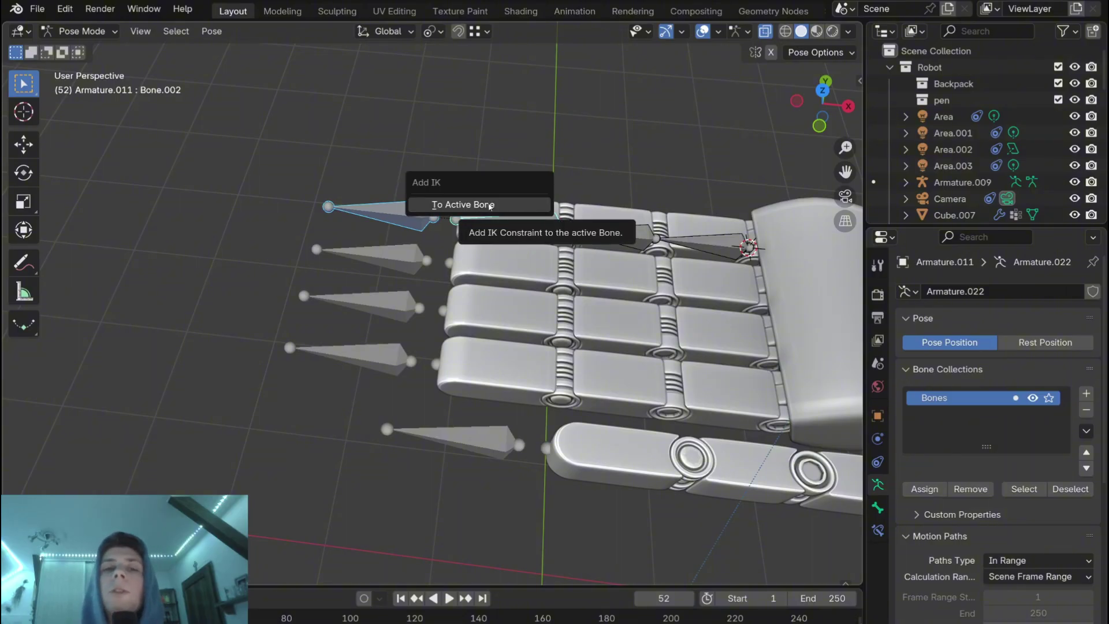
click(490, 206)
Step: Test moving the little finger's control bone, Bone.003, freely to see how the IK bends the finger
middle_drag(490, 206, 559, 358)
click(559, 335)
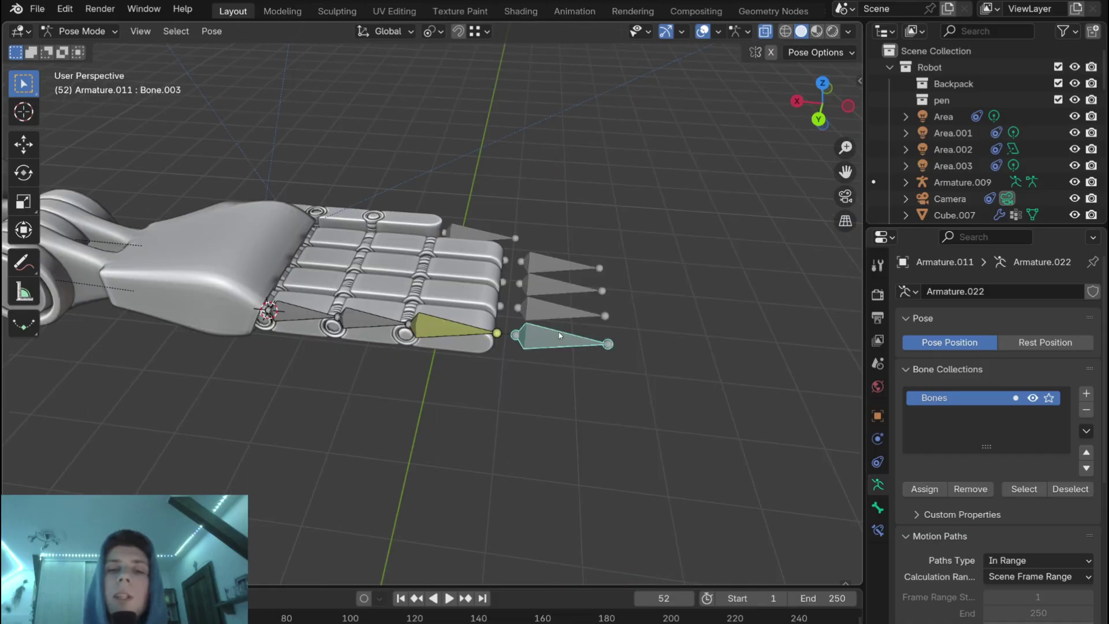
key(g)
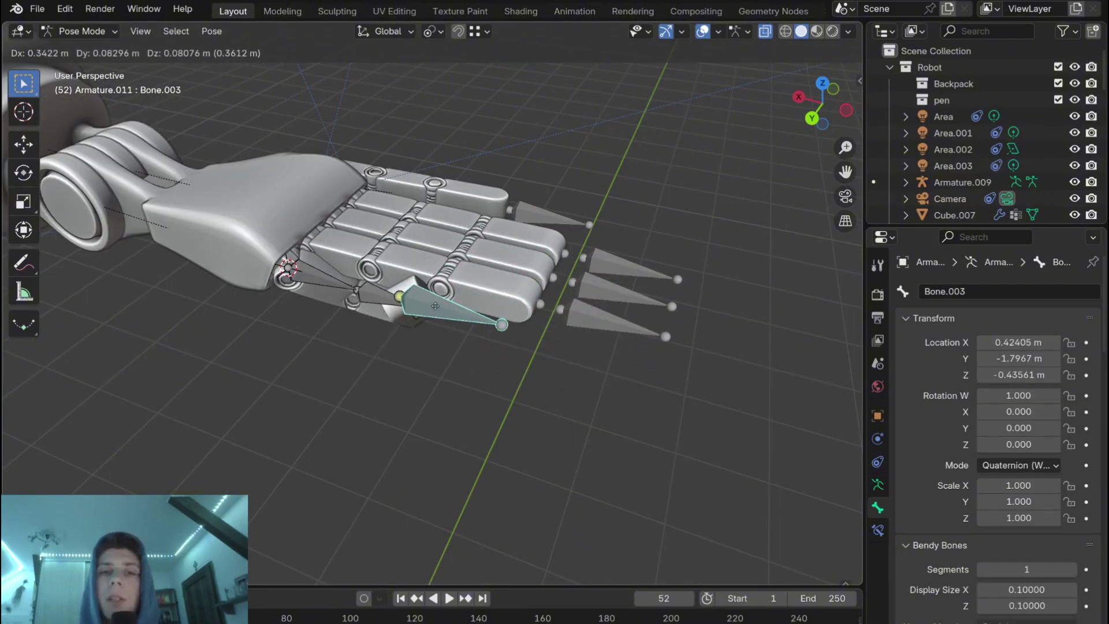
key(Escape)
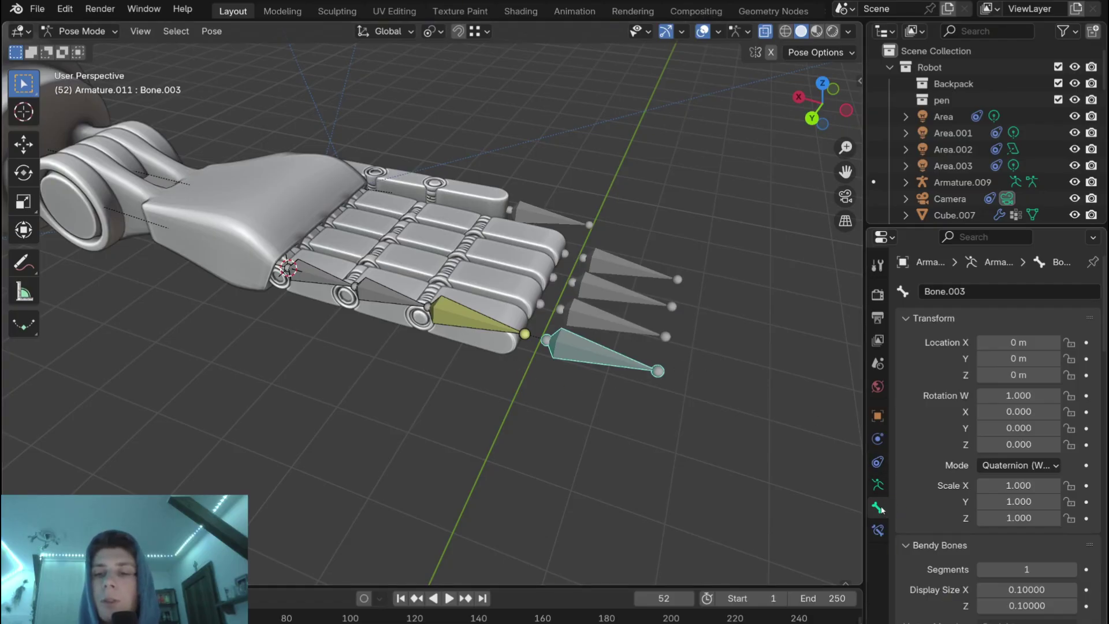
Step: Lock the Z location of the little finger's control bone, Bone.003, and test moving it
click(1069, 374)
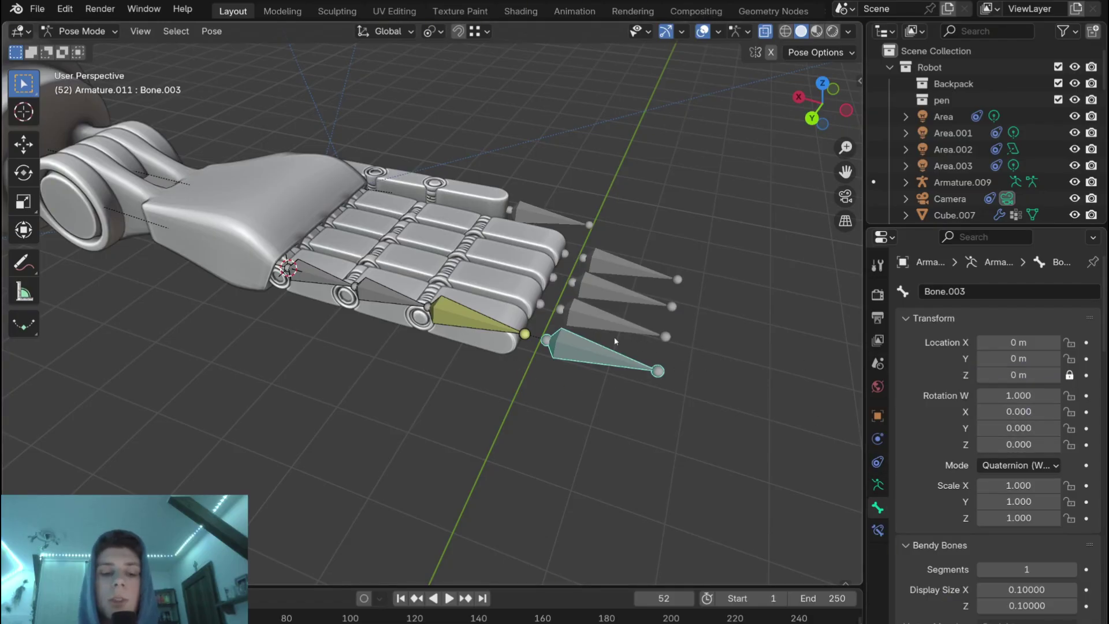
key(g)
alt+middle_drag(635, 177, 619, 175)
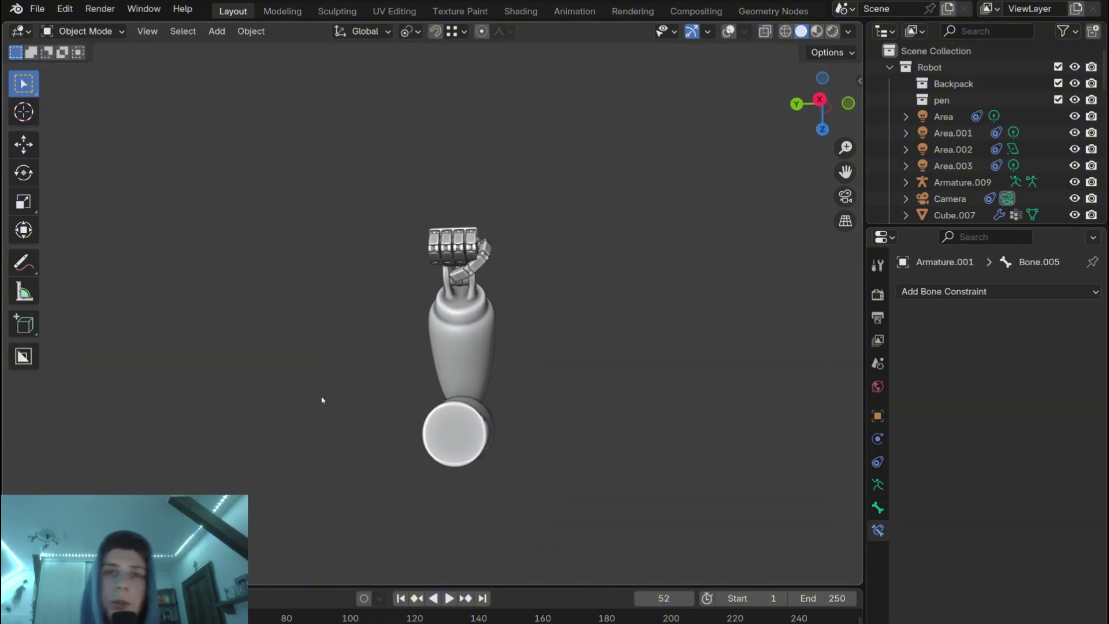
middle_drag(322, 400, 699, 422)
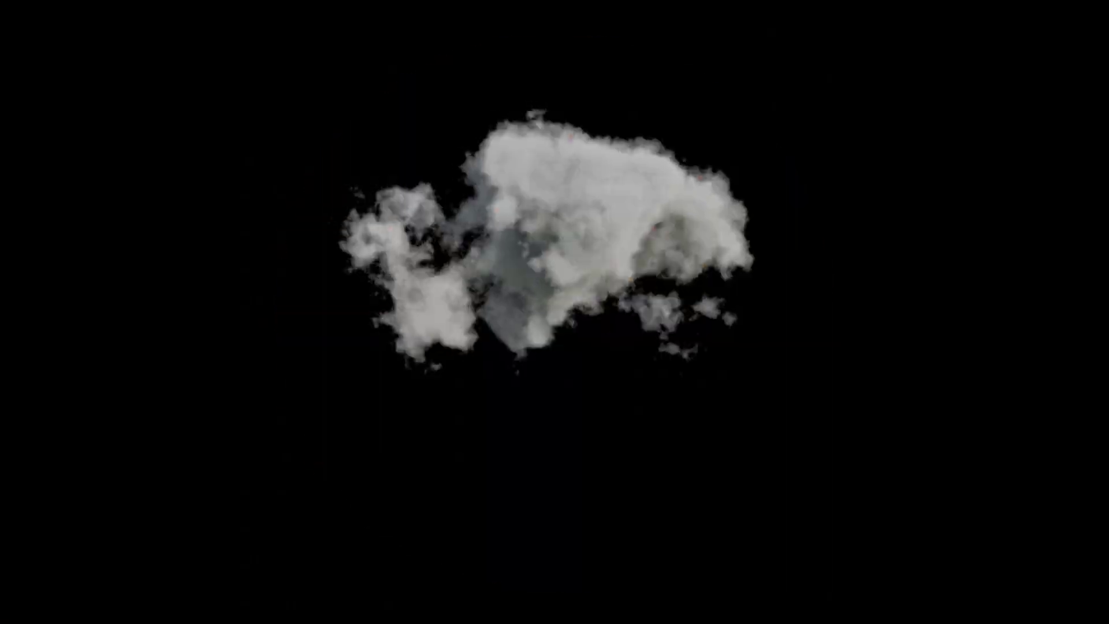
drag(581, 532, 497, 348)
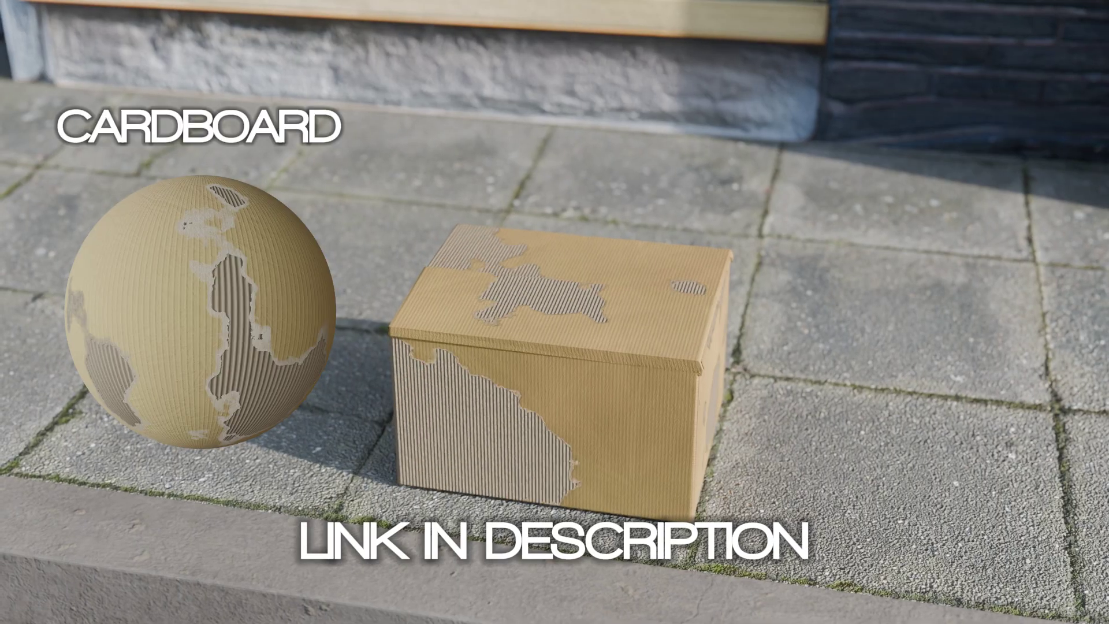